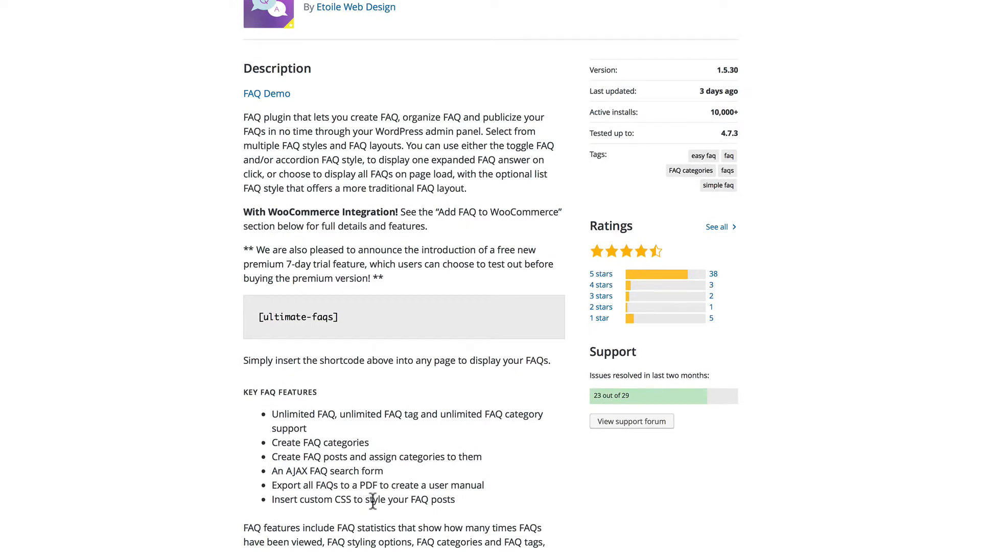
Review the Ultimate FAQ plugin page, including its description, key and premium features, shortcodes, help links, FAQs and reviews
scroll(373, 501, down, 10)
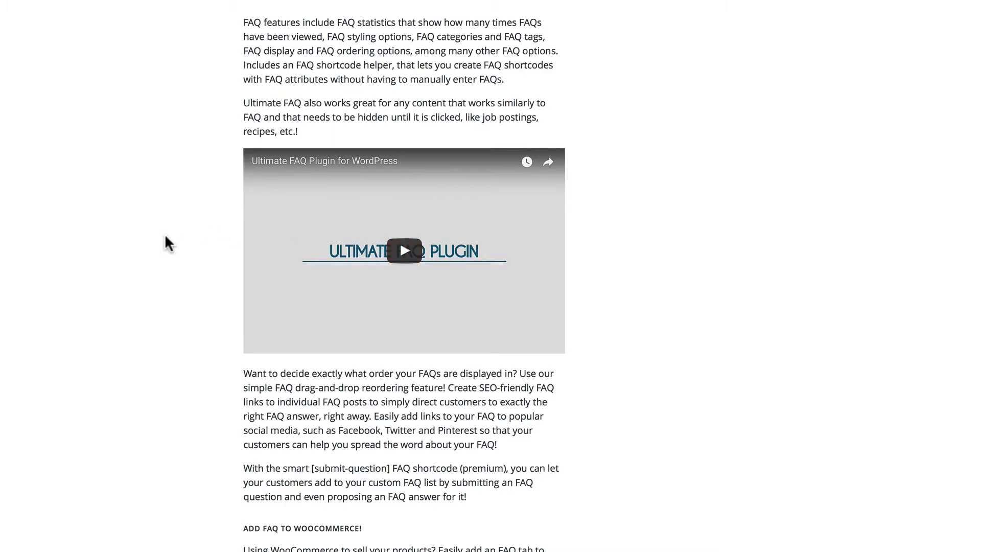
scroll(168, 244, down, 7)
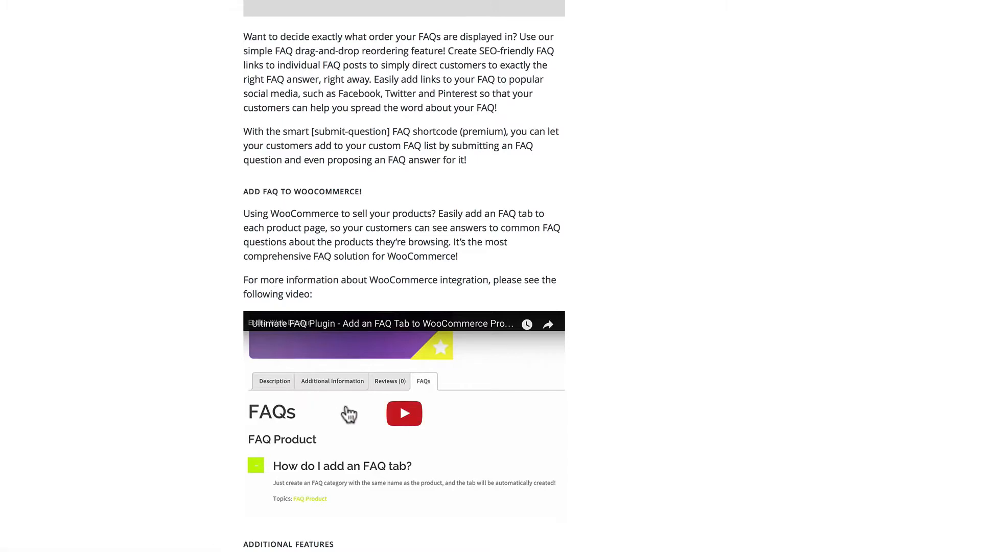
scroll(339, 417, down, 10)
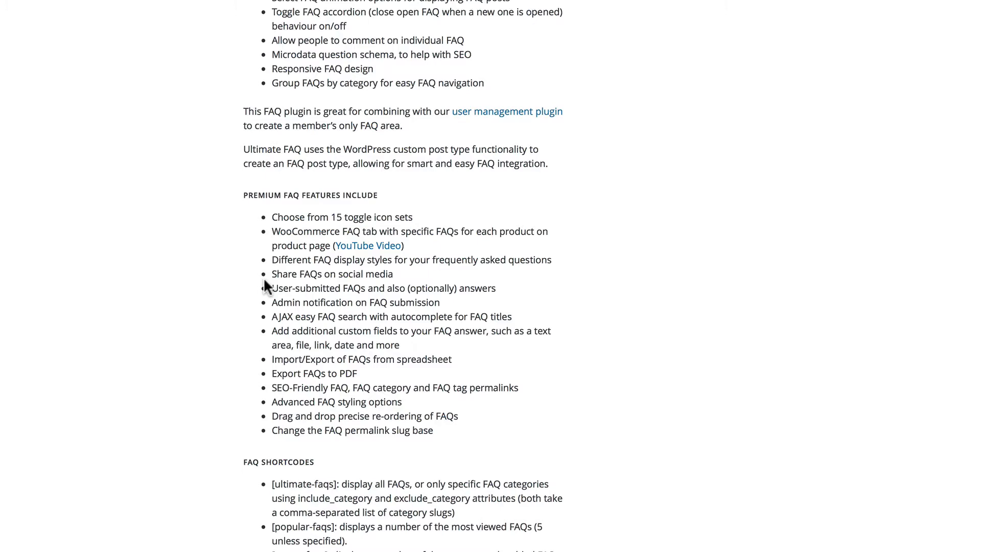
scroll(263, 277, down, 6)
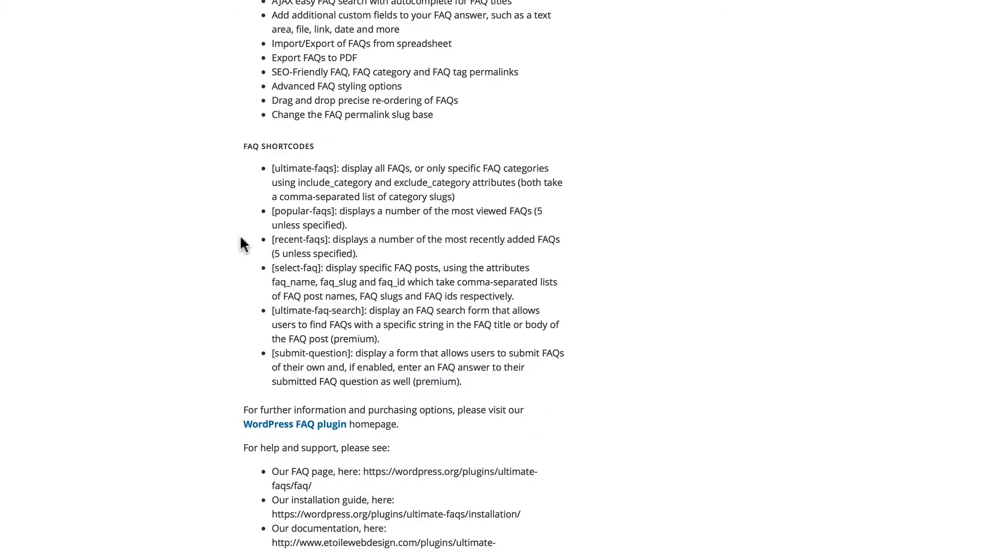
scroll(244, 245, down, 8)
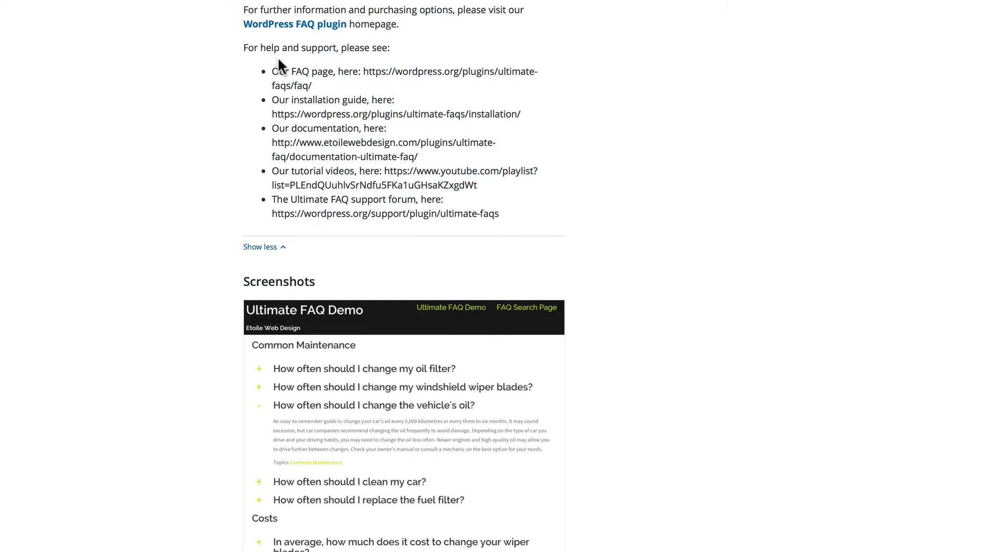
scroll(195, 202, down, 15)
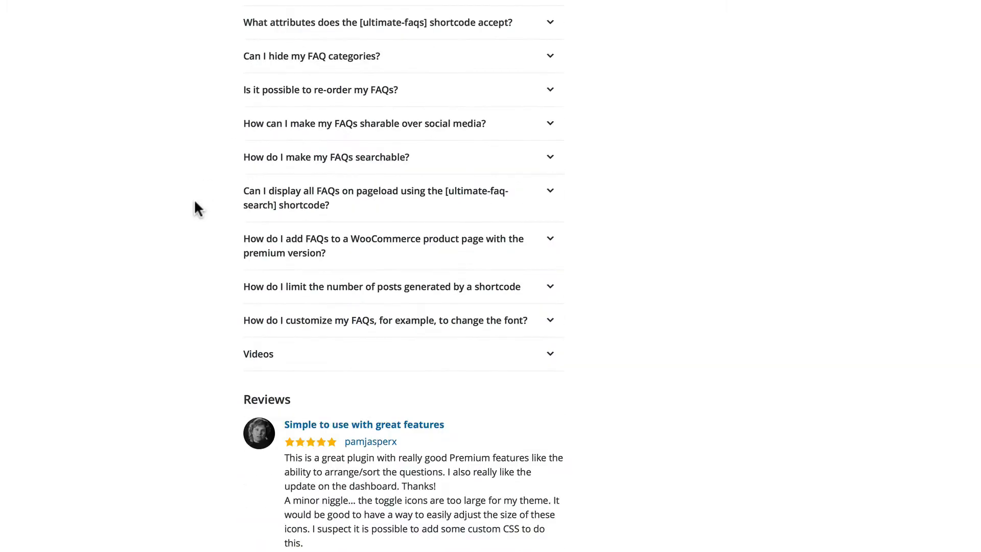
scroll(281, 99, down, 10)
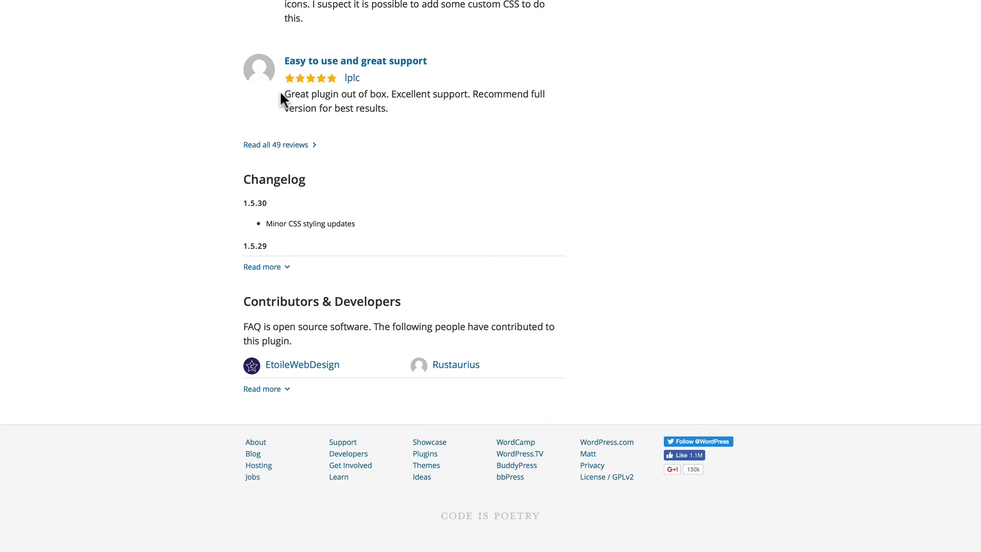
scroll(280, 91, up, 20)
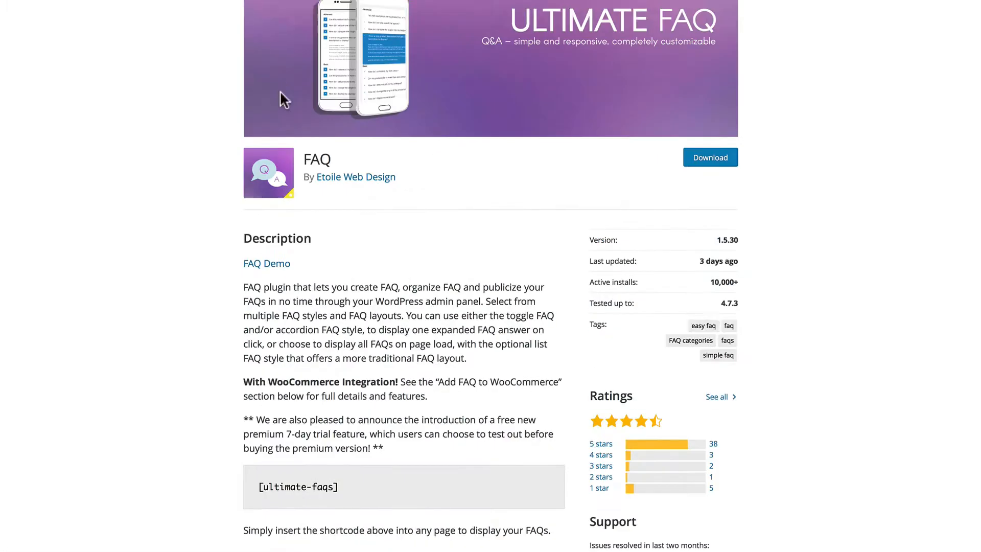
scroll(280, 90, down, 5)
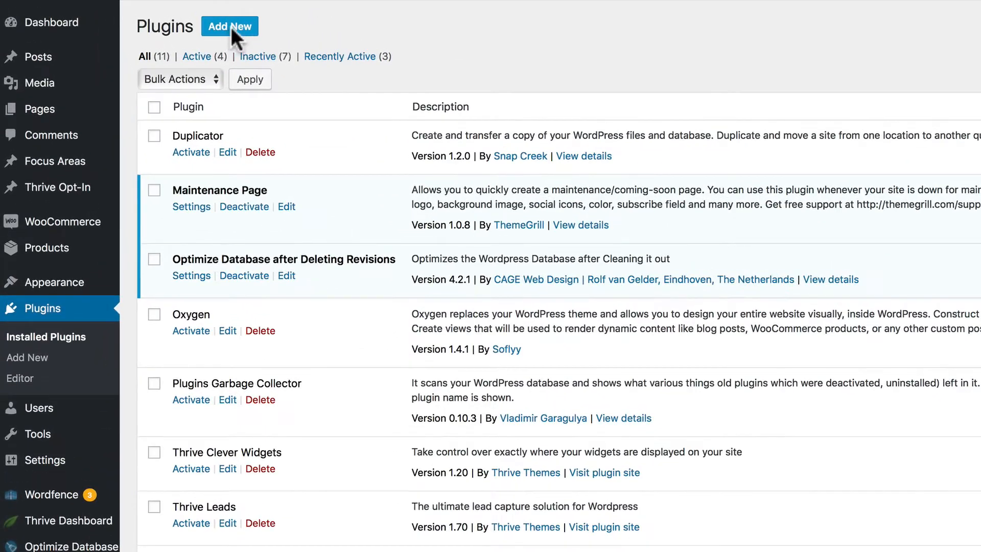
Search the WordPress plugin directory for "ultimate faq" from the Add Plugins page
click(231, 26)
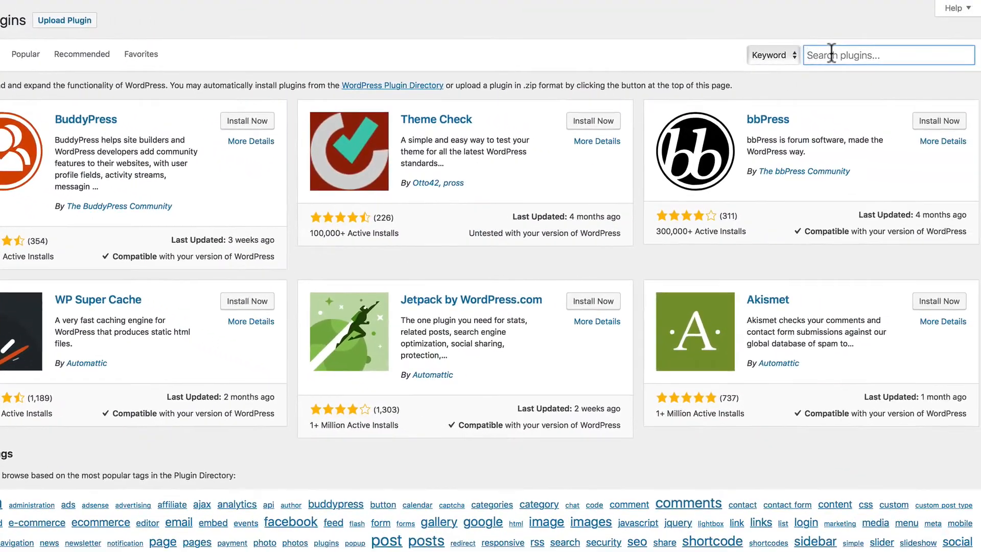
text(ultiate)
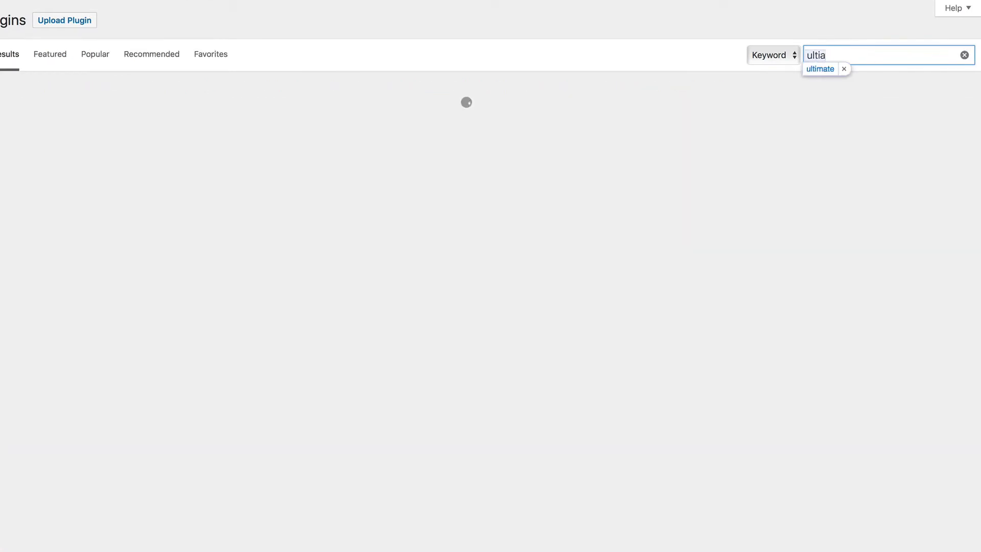
key(BackSpace)
key(BackSpace)
key(BackSpace)
key(BackSpace)
text(imate faq)
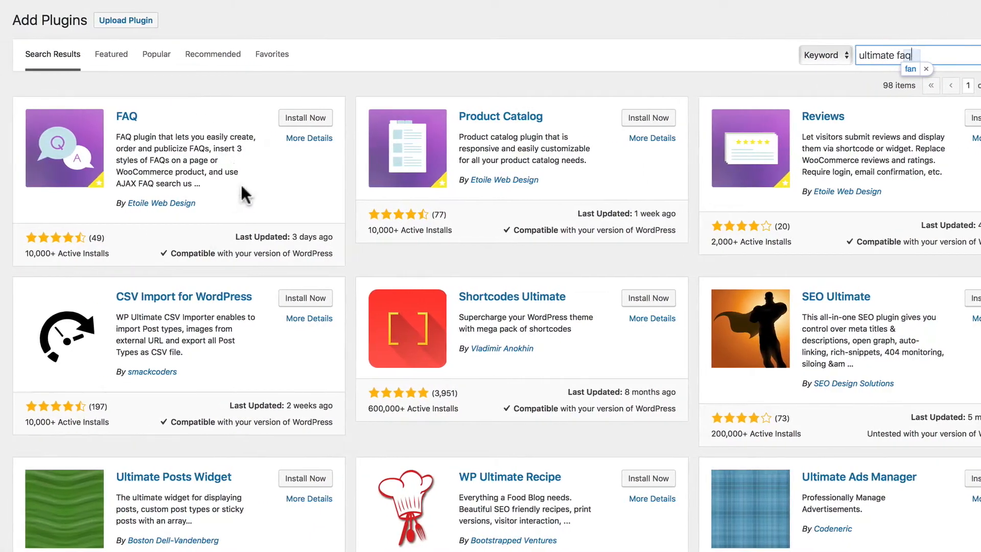
Install and activate the FAQ plugin by Etoile Web Design
click(294, 119)
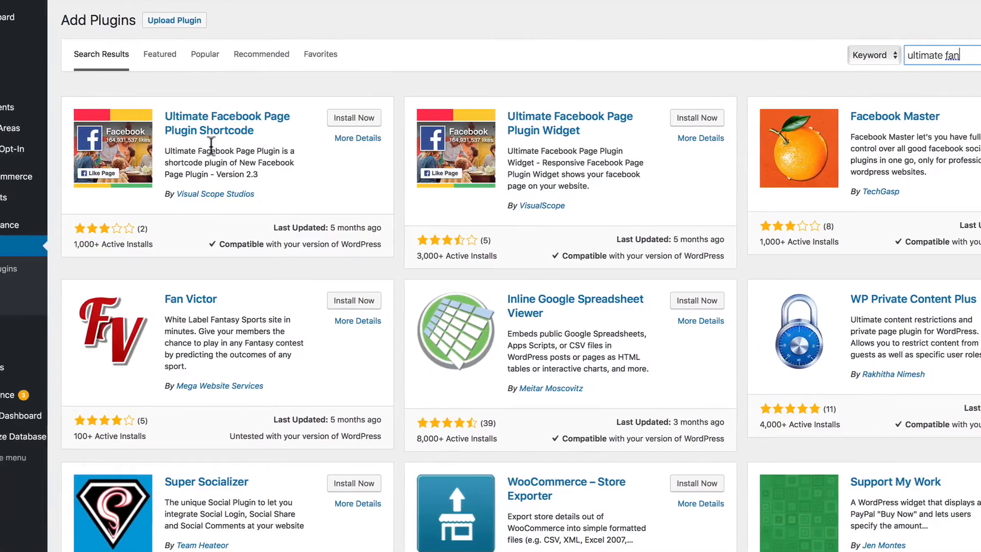
click(35, 245)
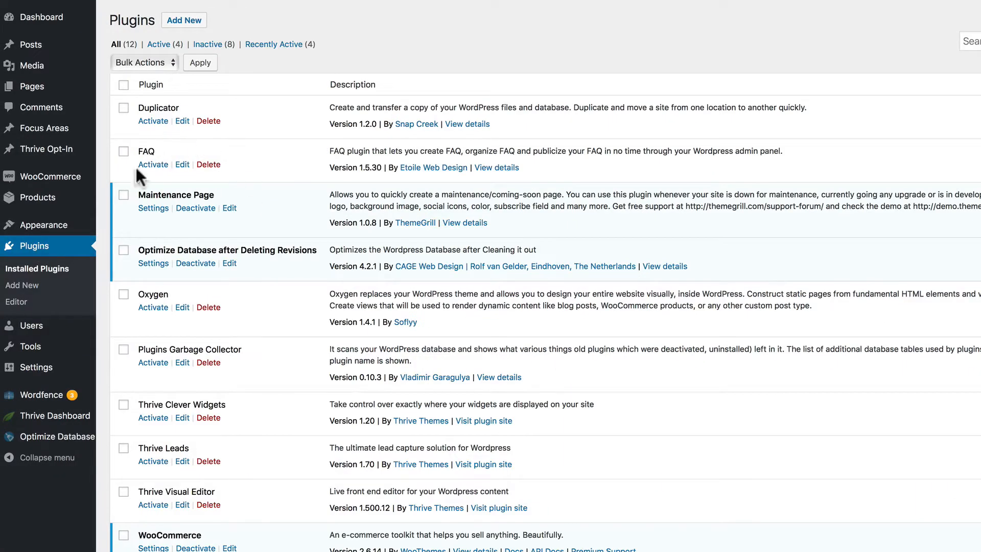
click(156, 164)
Open the FAQ plugin's dashboard and look over its support options and FAQ summary
mouse_move(50, 178)
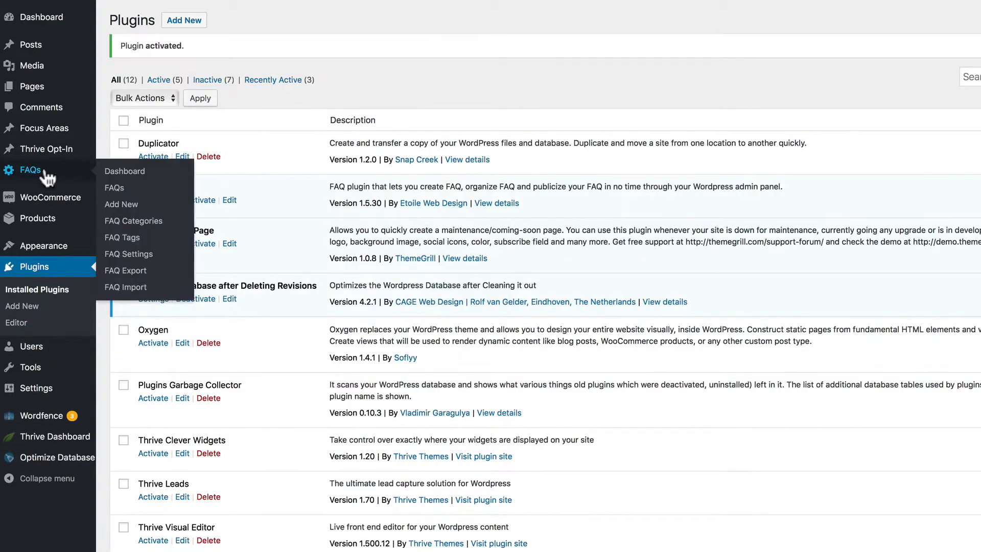
click(126, 170)
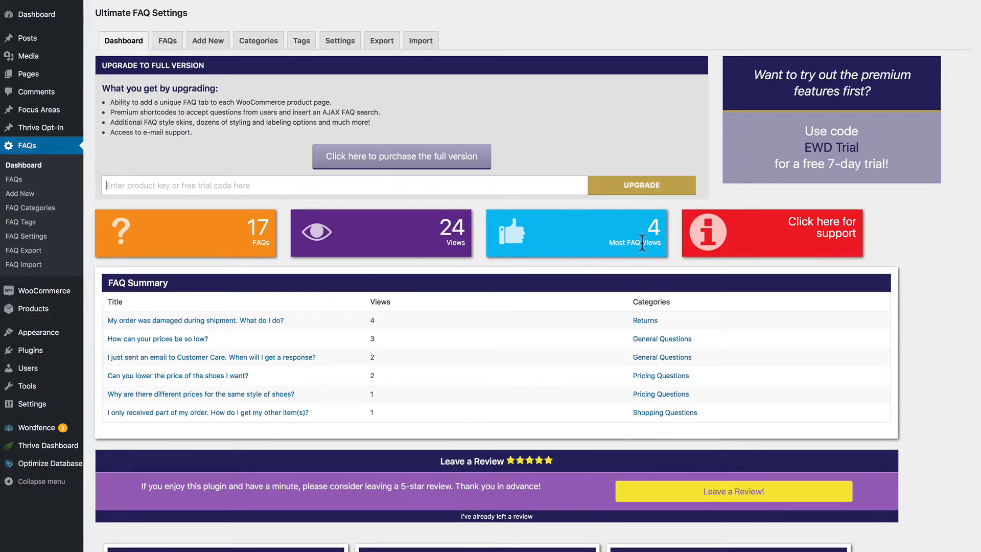
click(810, 234)
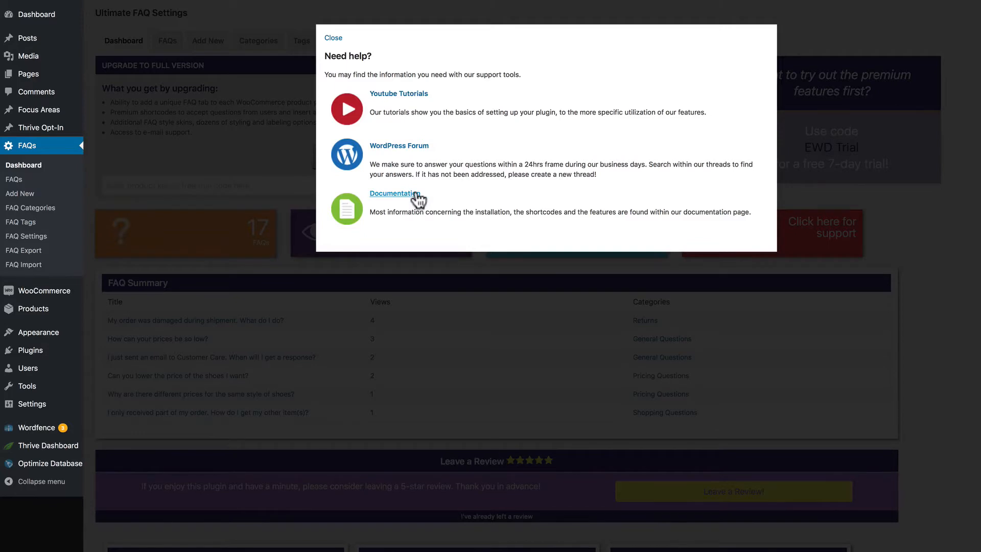
click(333, 38)
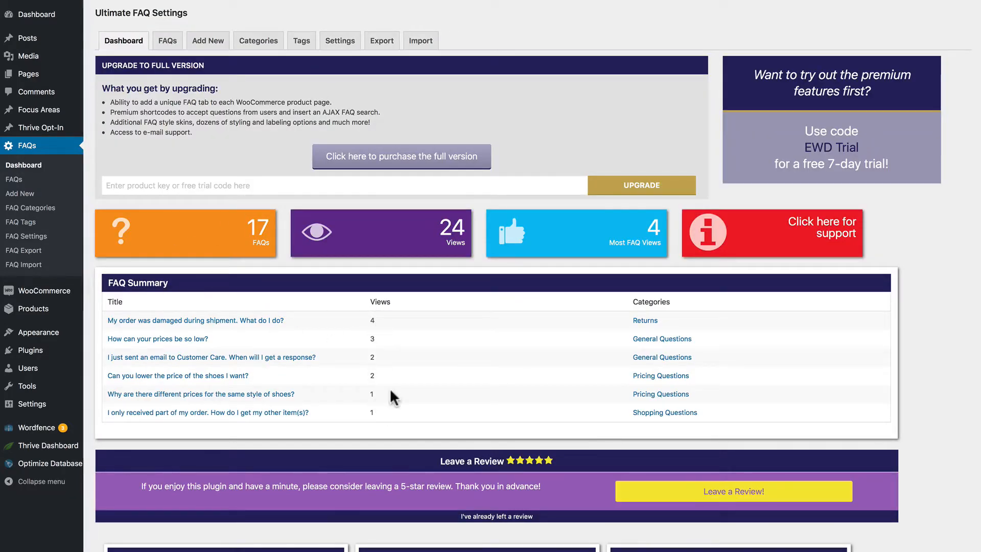
scroll(664, 404, down, 3)
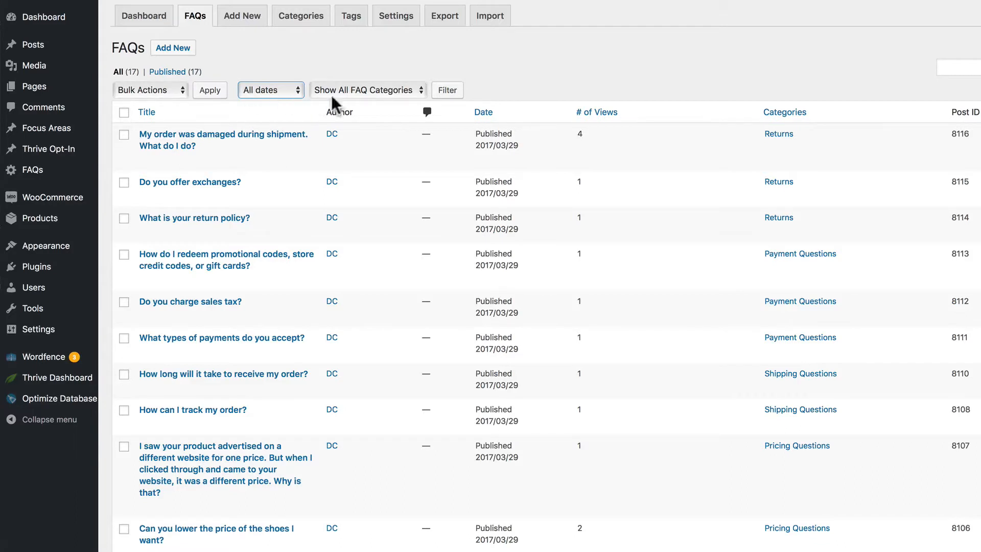
Filter the FAQ list to show only the General Questions category
click(373, 90)
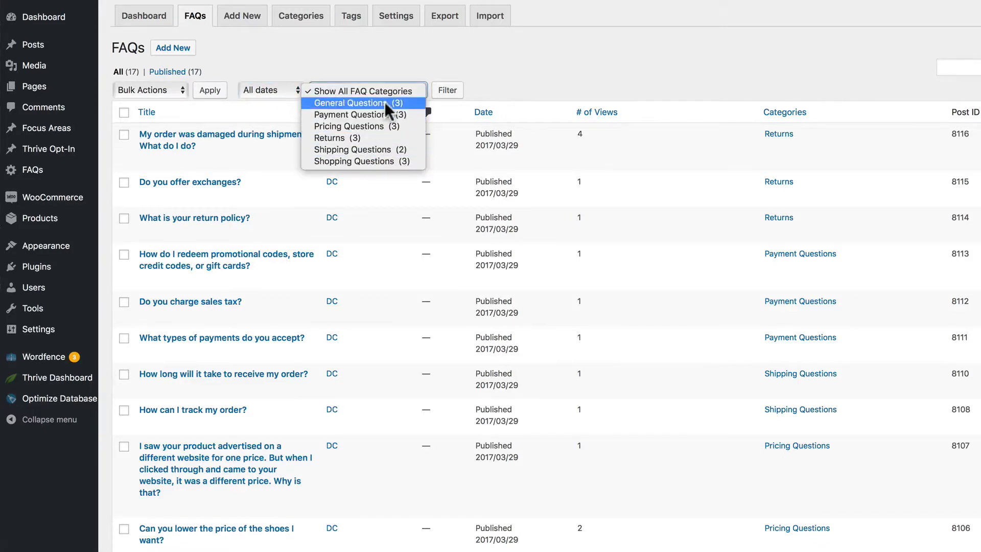
click(391, 103)
click(443, 93)
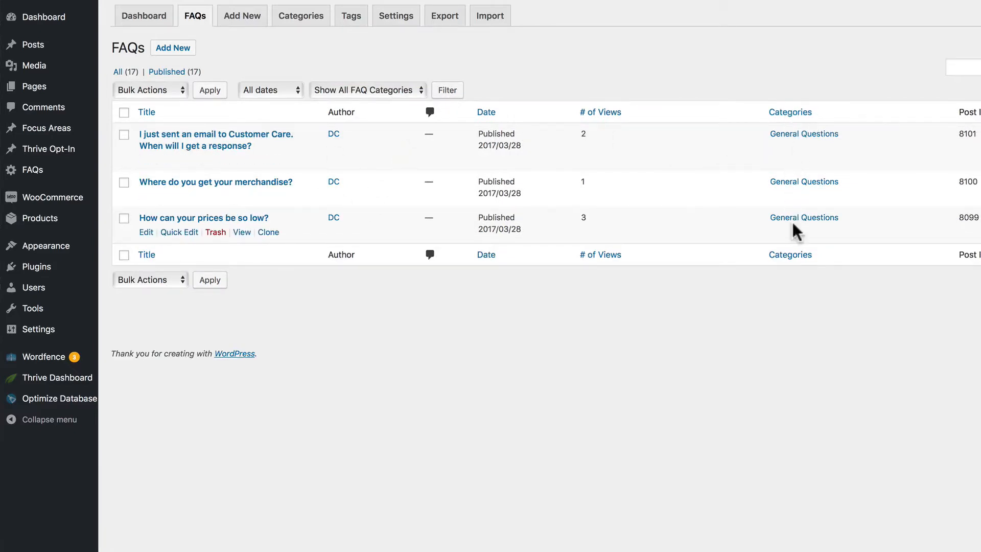
Reset the filter to all FAQ categories and review the complete list of questions
click(415, 91)
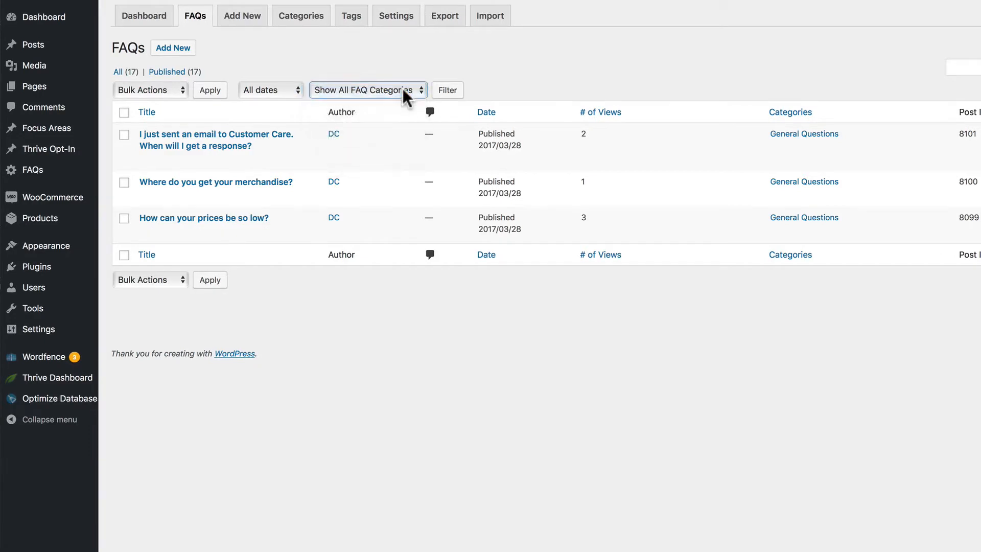
click(446, 92)
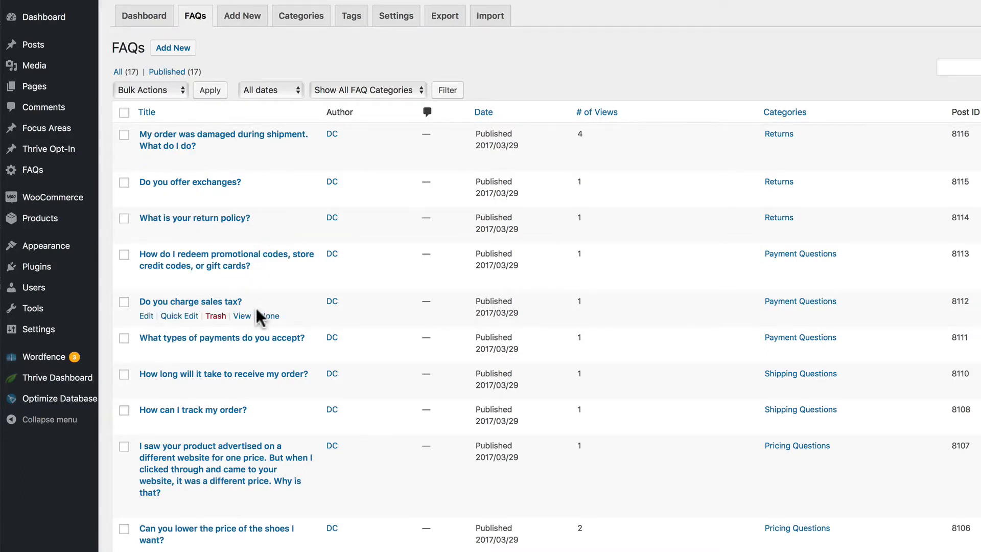
scroll(260, 401, down, 2)
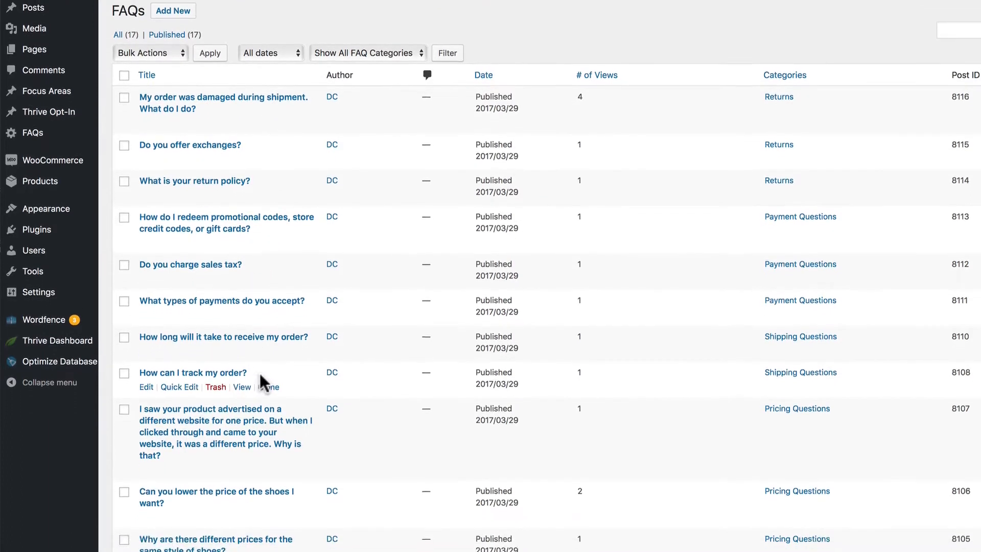
scroll(261, 381, down, 5)
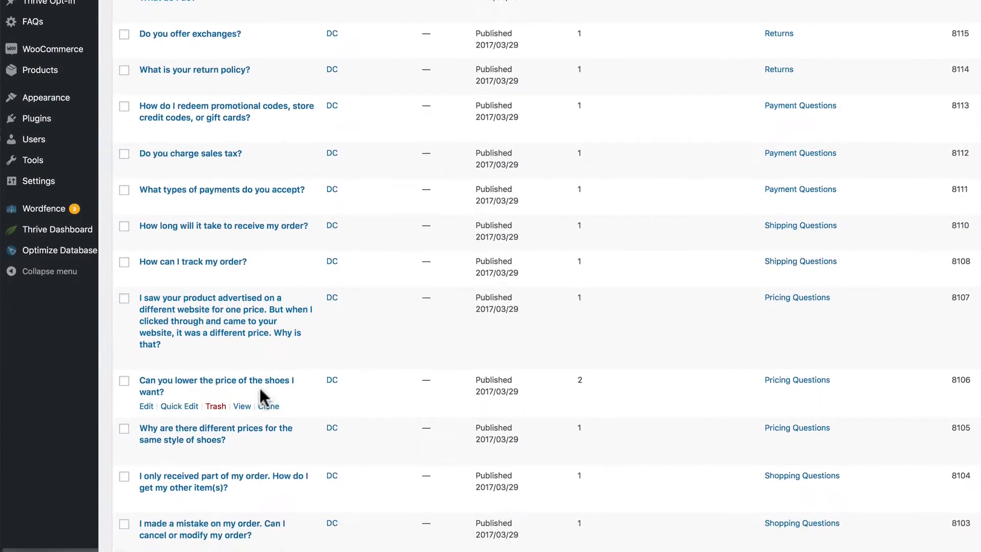
scroll(260, 388, down, 7)
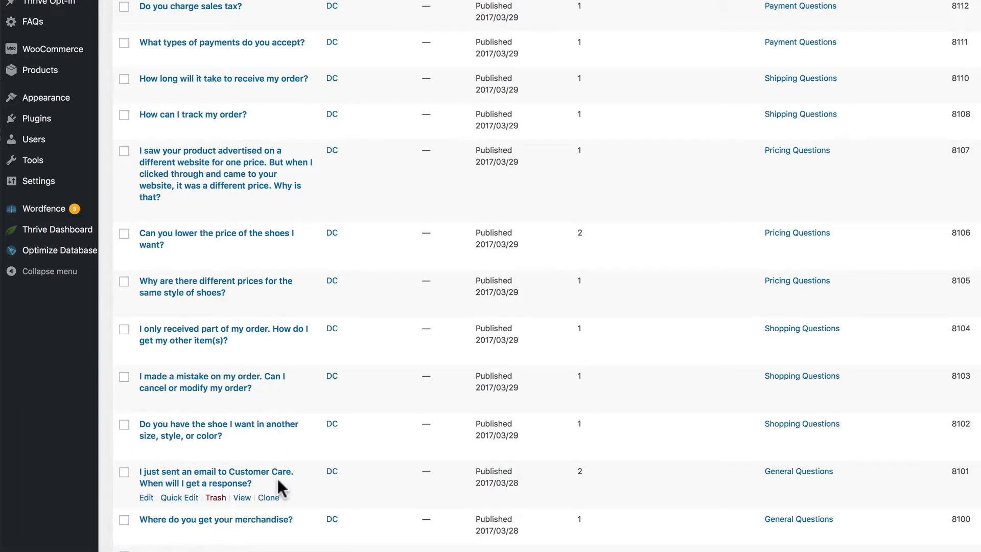
scroll(278, 479, down, 5)
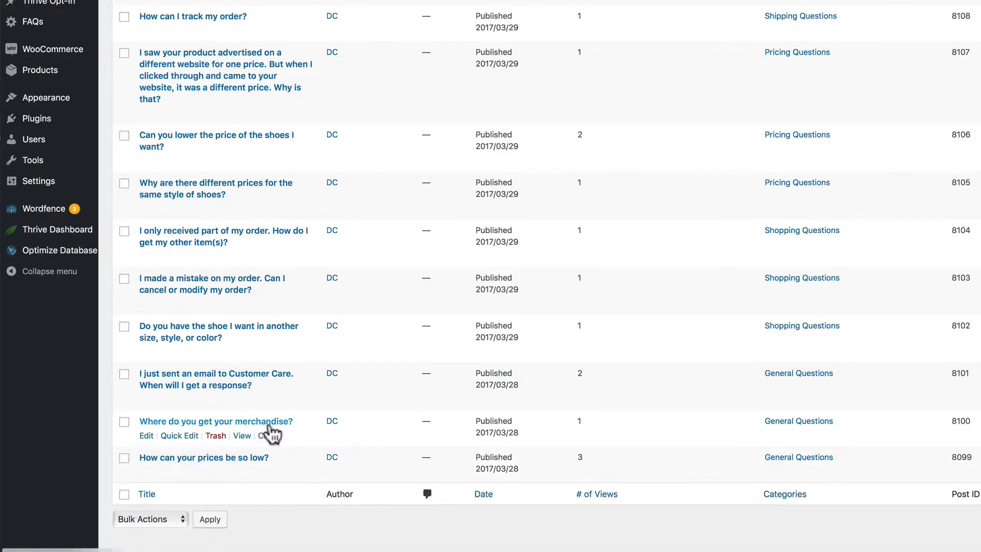
scroll(271, 435, up, 10)
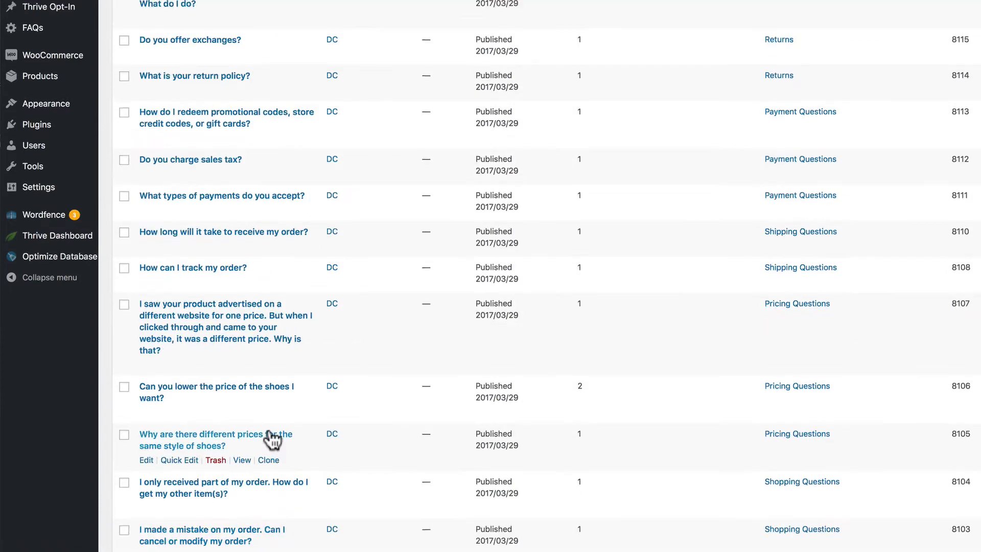
scroll(311, 136, up, 2)
Create a new FAQ titled "When will my order ship?" with an answer stating that orders clearing by 1:00pm EST ship the same business day
click(248, 16)
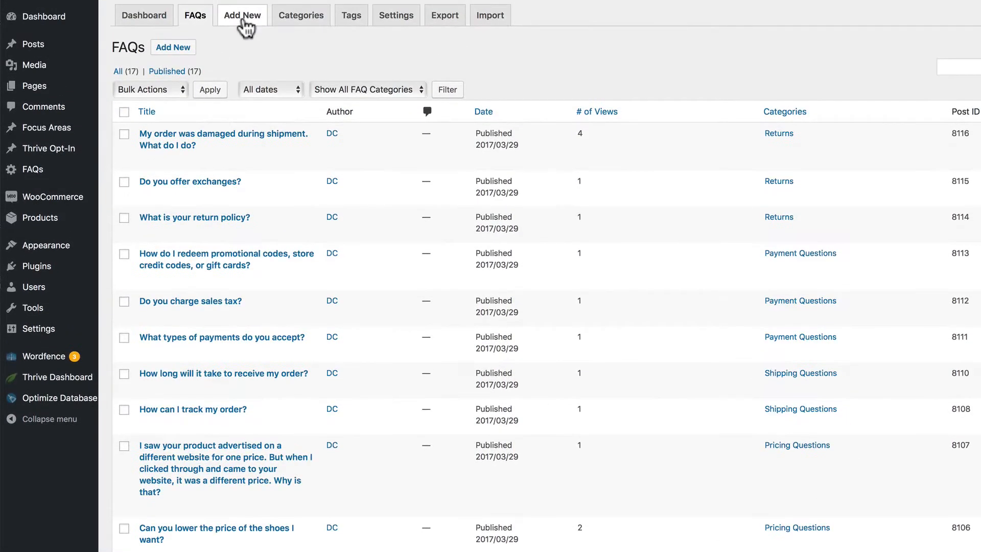
text(When will my order ship?)
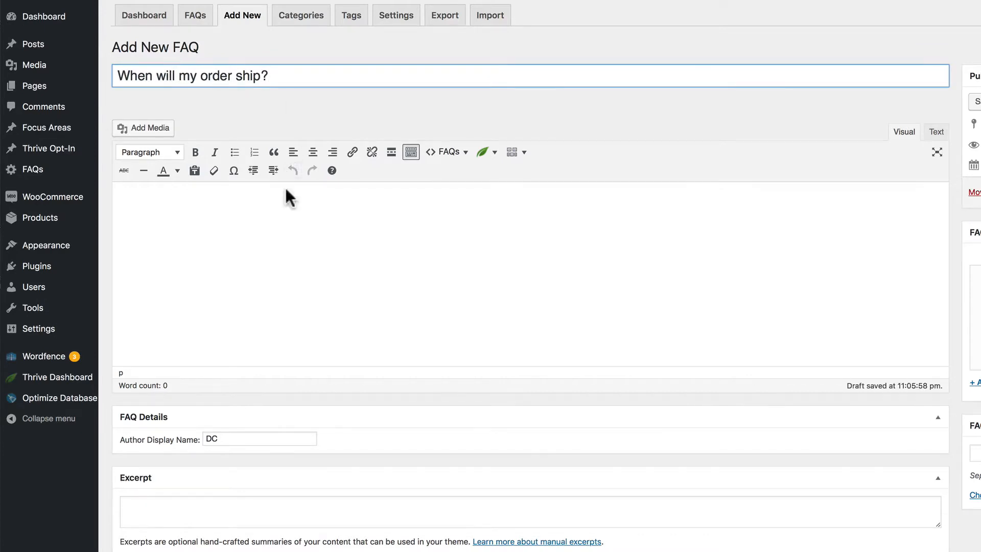
click(297, 224)
text(ShoeWorld offers some of the fastest shipping available online. We ship all orders that clear by 1:00pm EST the same business day. A business day is considered Monday through Friday, not including holidays.)
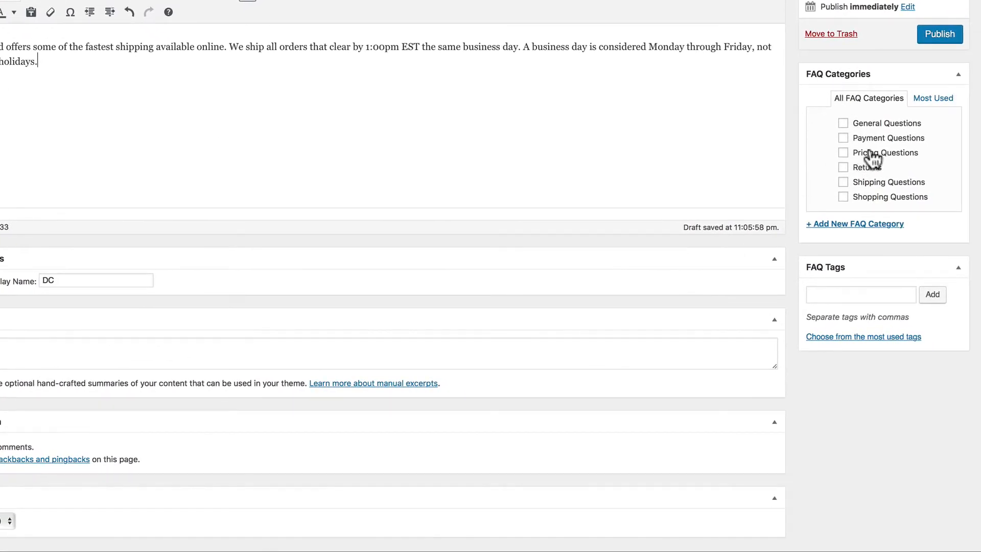
Assign the new FAQ to the Shipping Questions category and add the most-used tags "order" and "ship"
click(843, 183)
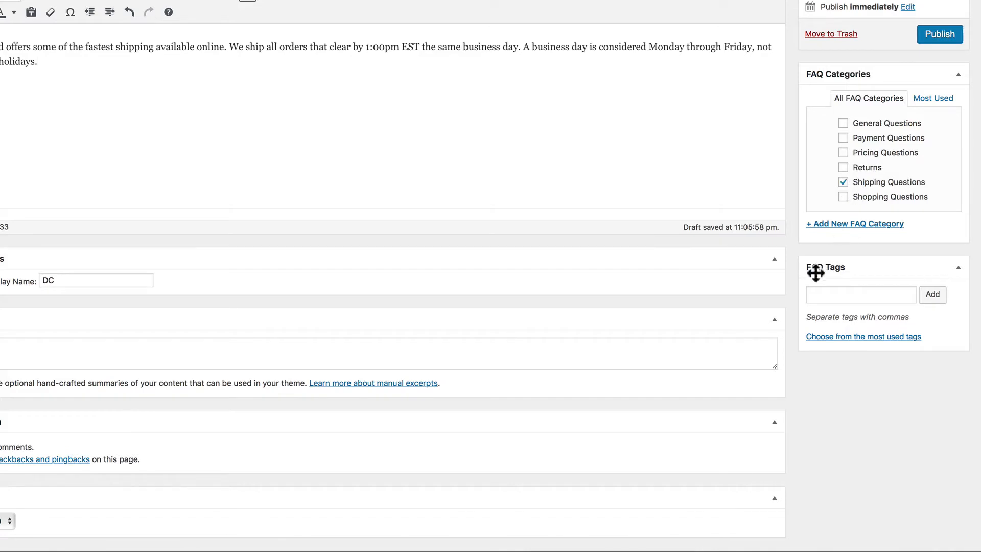
click(841, 298)
click(858, 337)
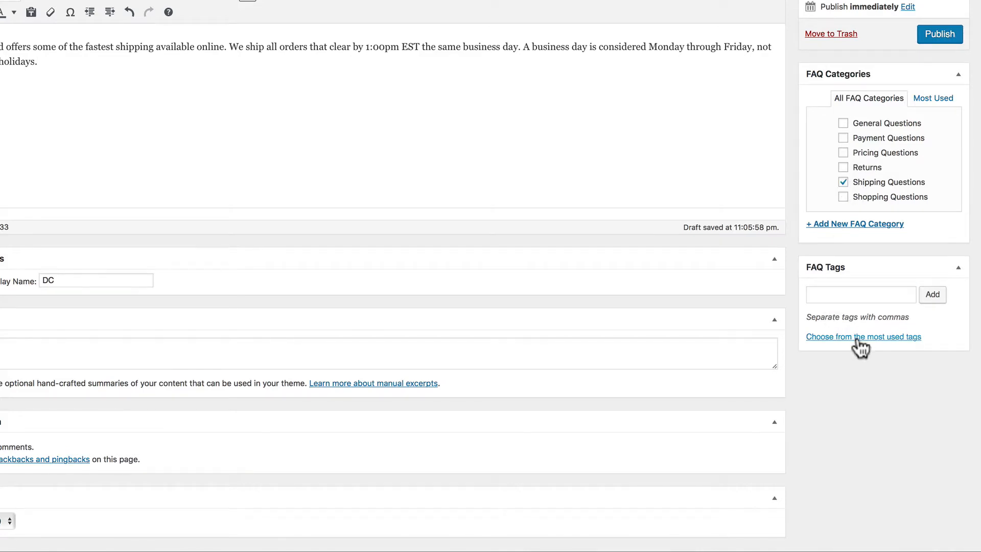
click(832, 439)
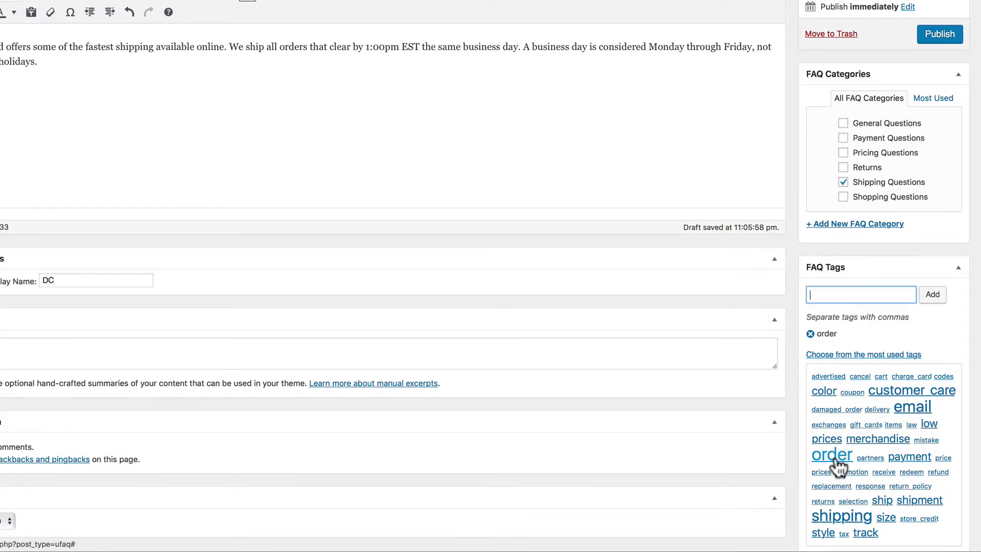
click(883, 501)
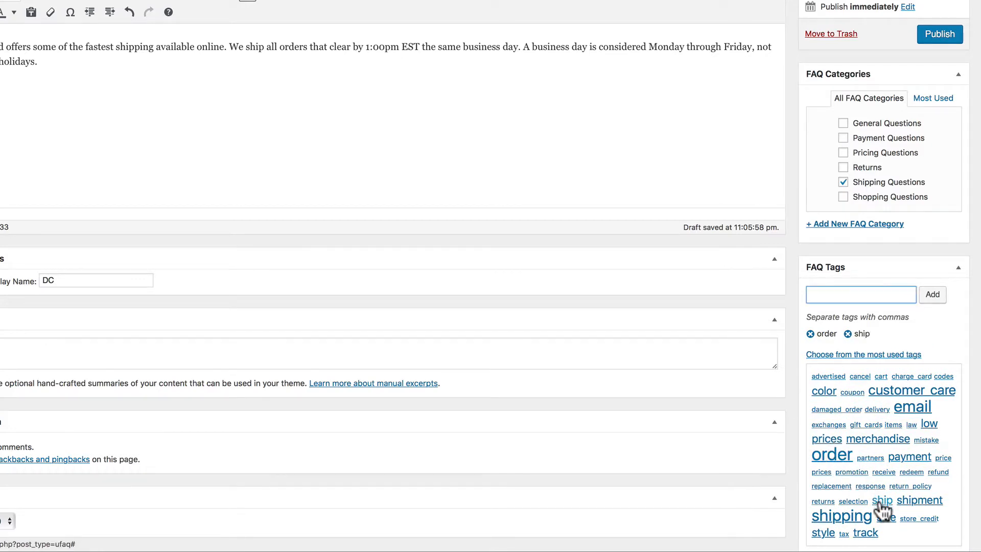
Add the most-used tag "shipping" to the new FAQ and publish it
click(848, 518)
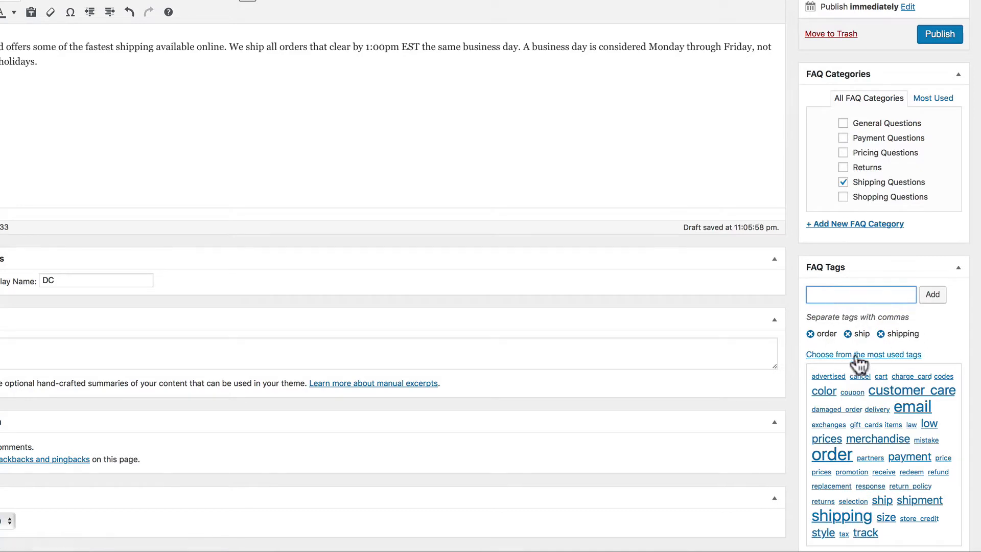
scroll(876, 343, up, 3)
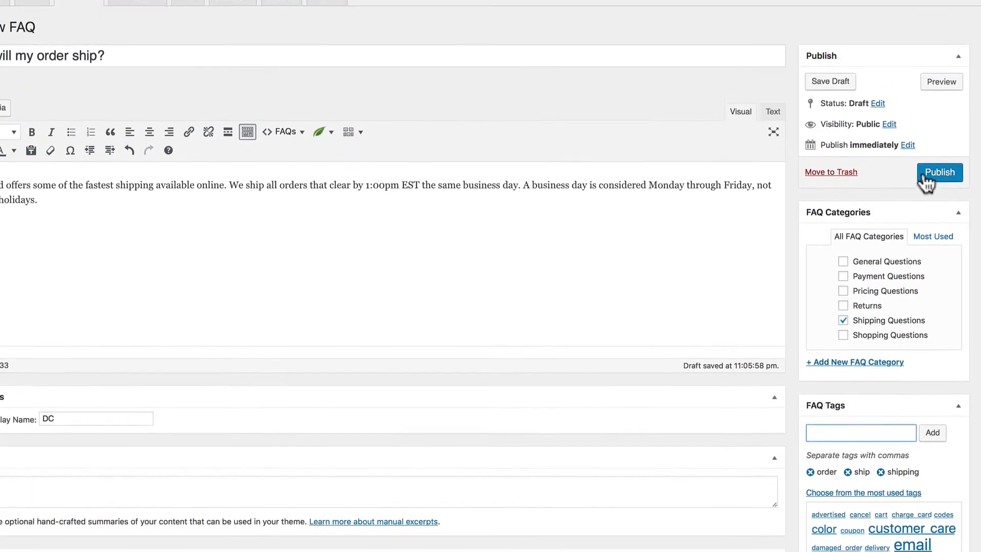
click(932, 195)
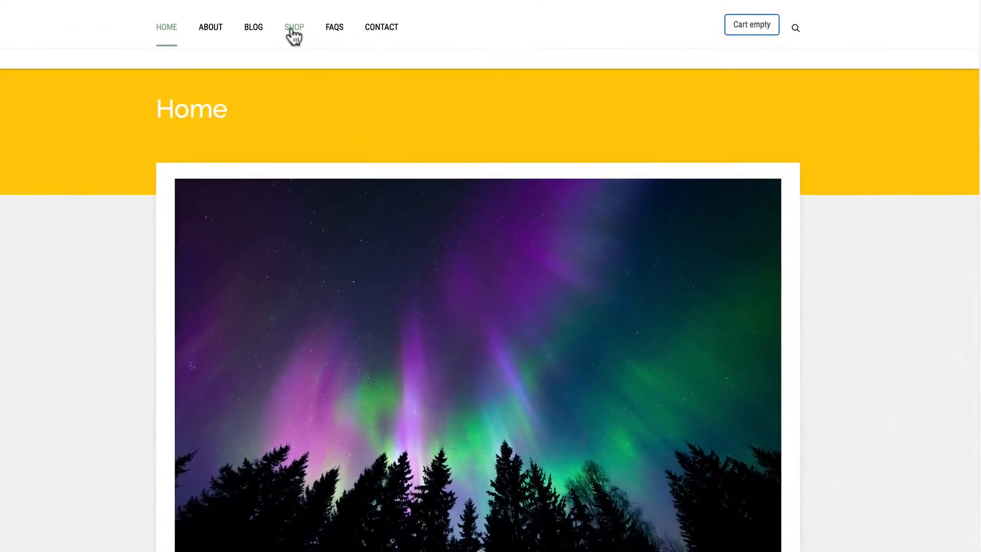
Visit the store's Shop and FAQs pages and read the answer to "When will my order ship?" under Shipping Questions
click(294, 28)
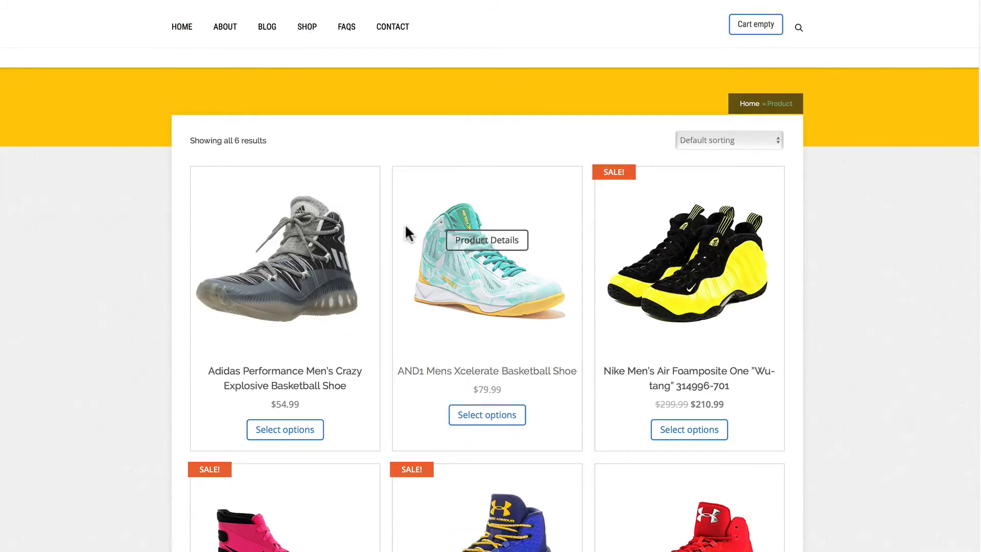
click(347, 28)
scroll(127, 275, down, 3)
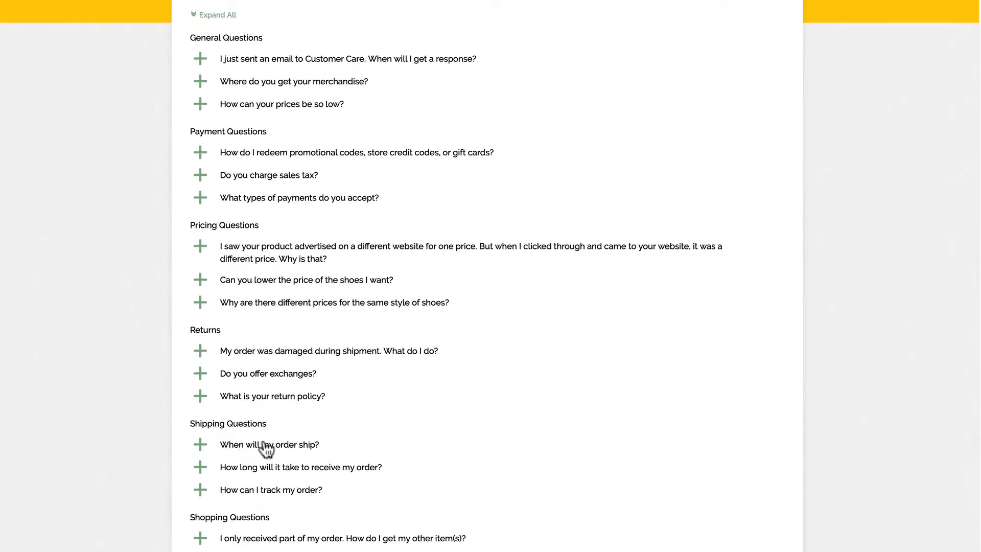
click(201, 448)
scroll(201, 453, down, 3)
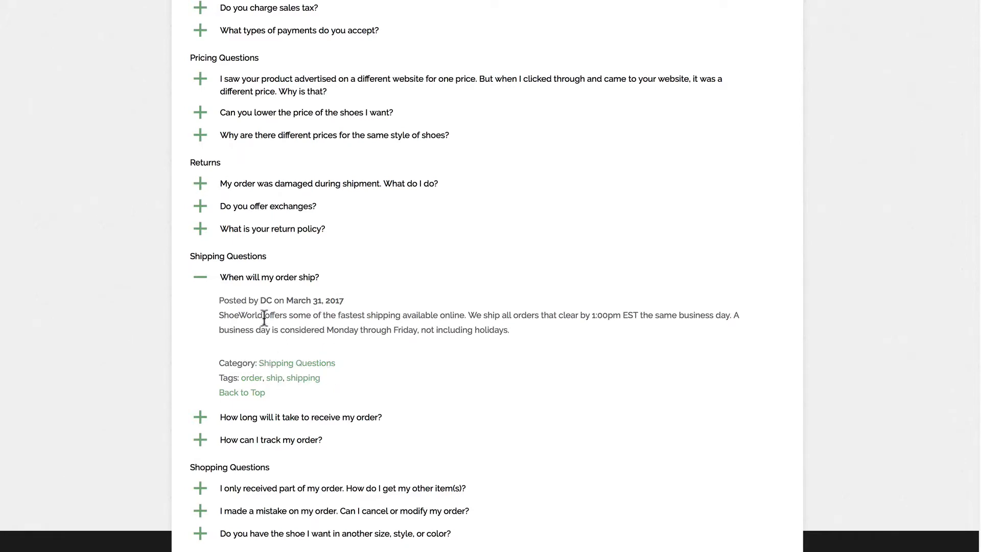
click(207, 280)
Expand all FAQ answers at once, review them with their categories and tags, and collapse them all again
scroll(204, 279, up, 4)
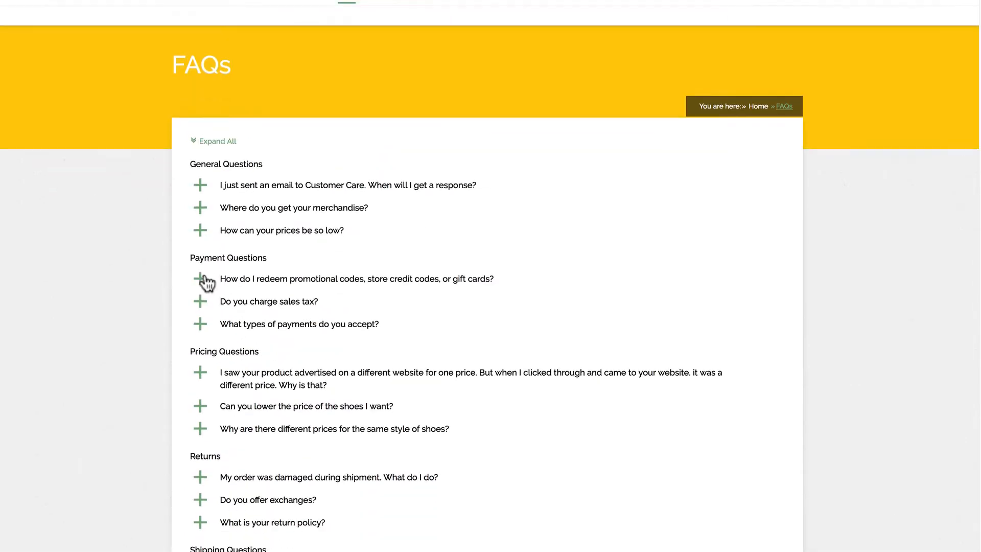
click(195, 143)
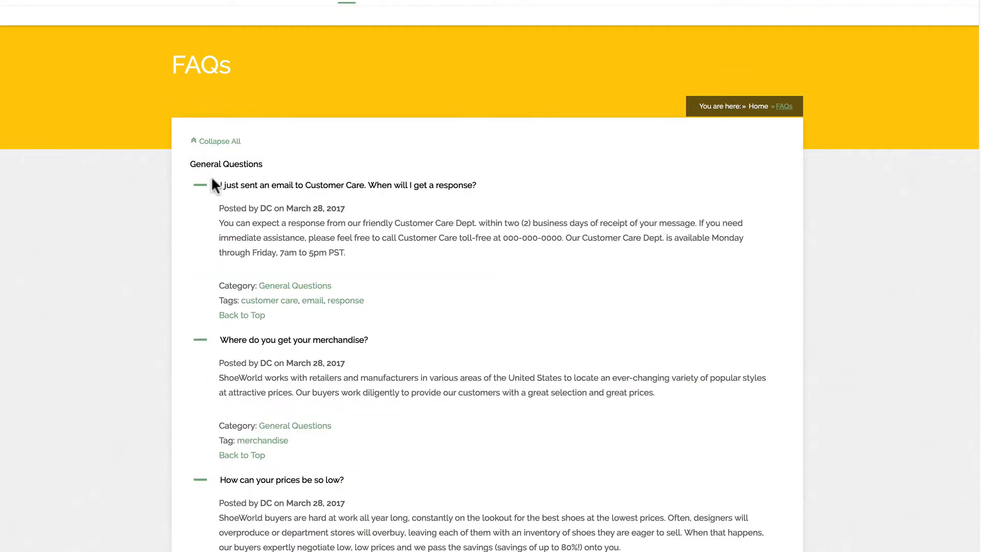
scroll(228, 396, down, 12)
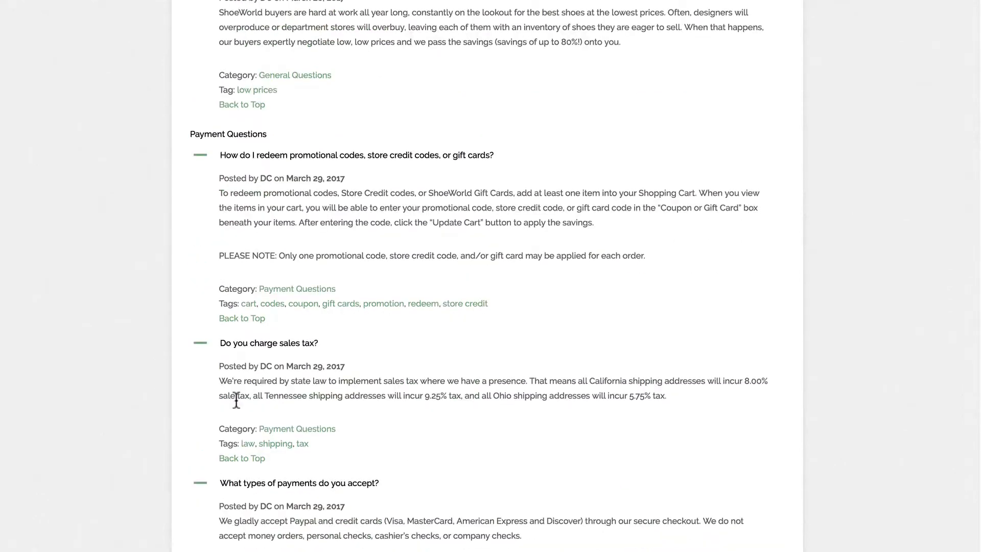
scroll(235, 397, down, 7)
scroll(235, 397, up, 14)
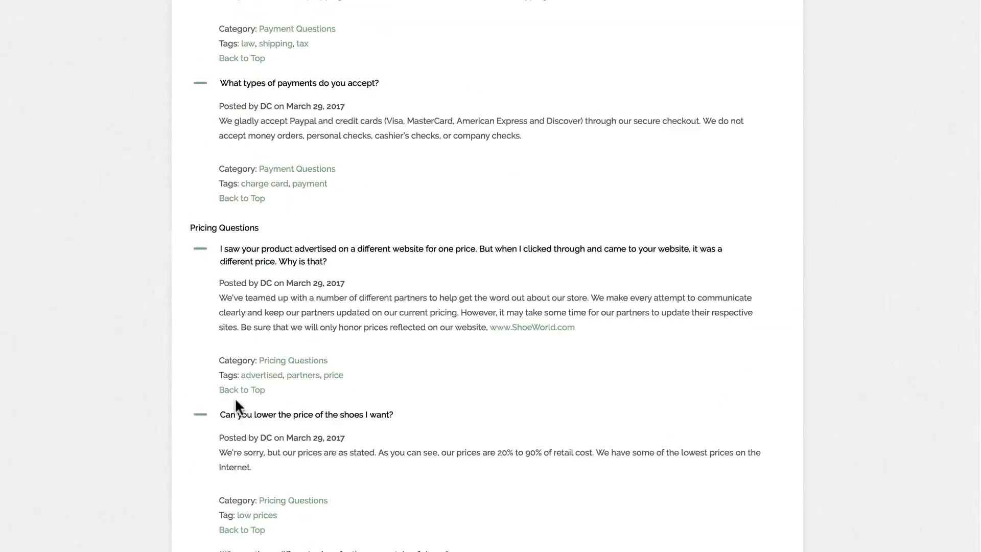
scroll(234, 398, up, 10)
click(205, 185)
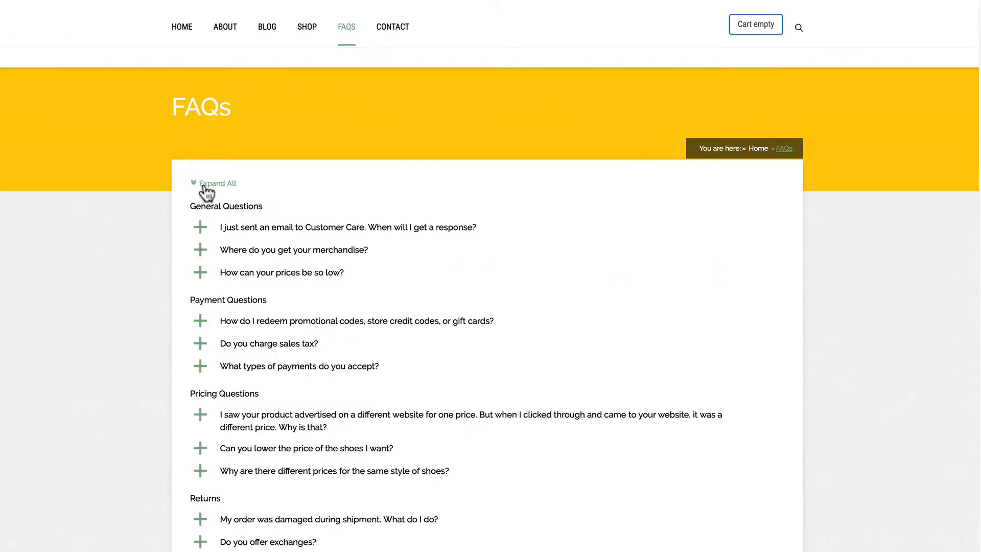
Read the Customer Care email response FAQ, filter the questions by its "customer care" tag and check the matching answers
click(202, 229)
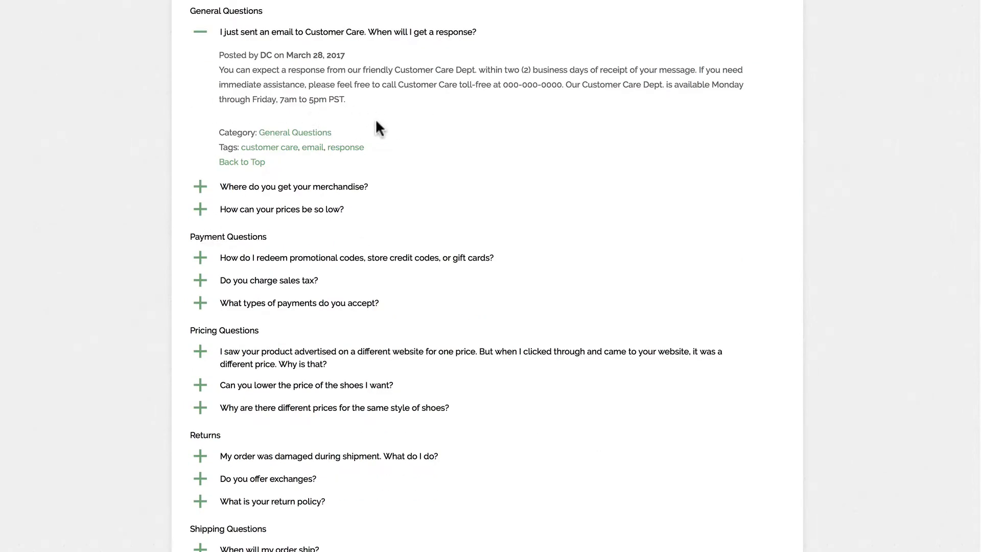
click(274, 149)
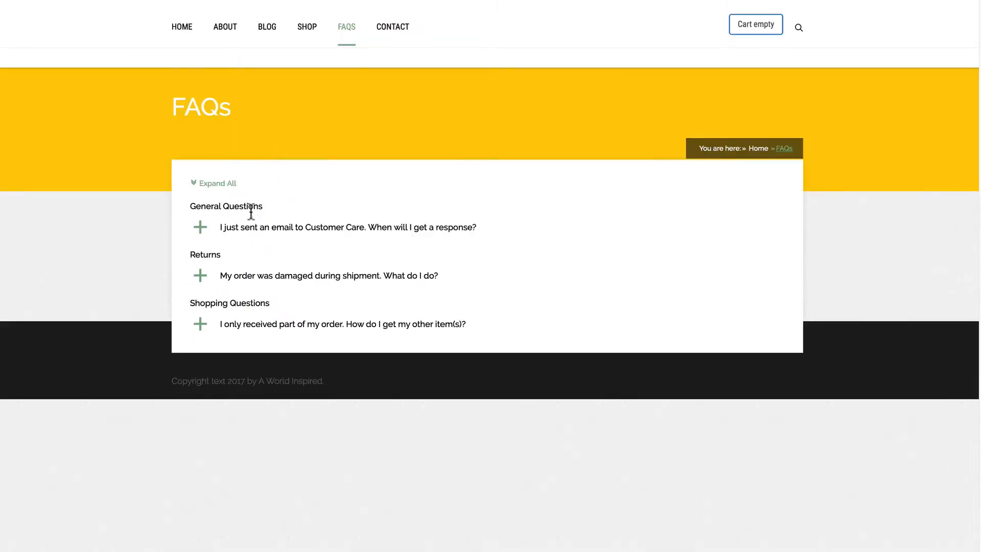
click(210, 276)
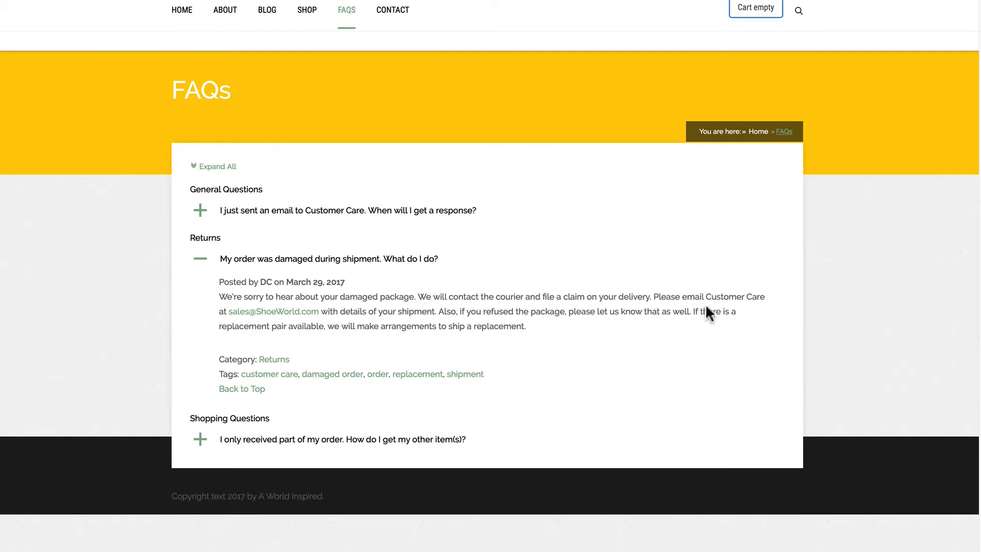
click(200, 439)
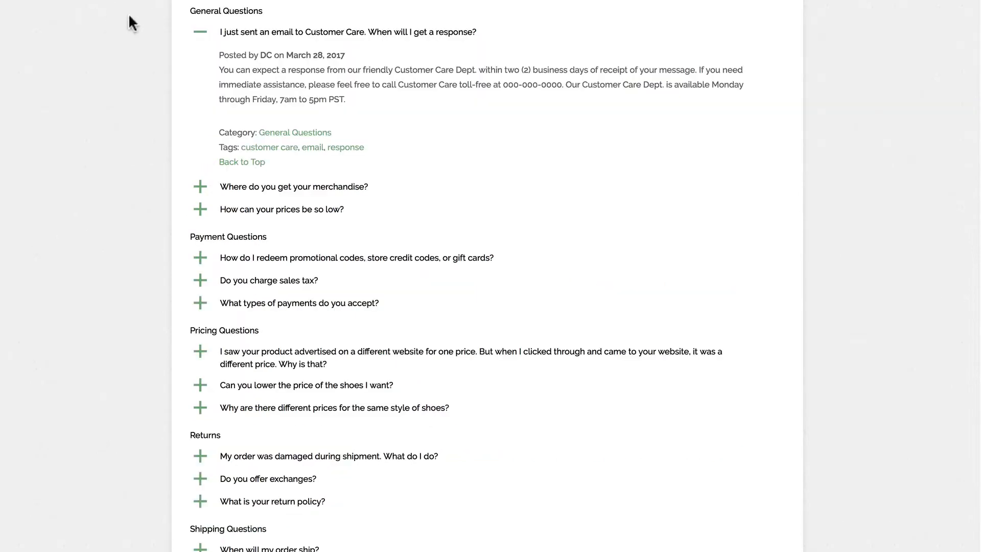
click(200, 32)
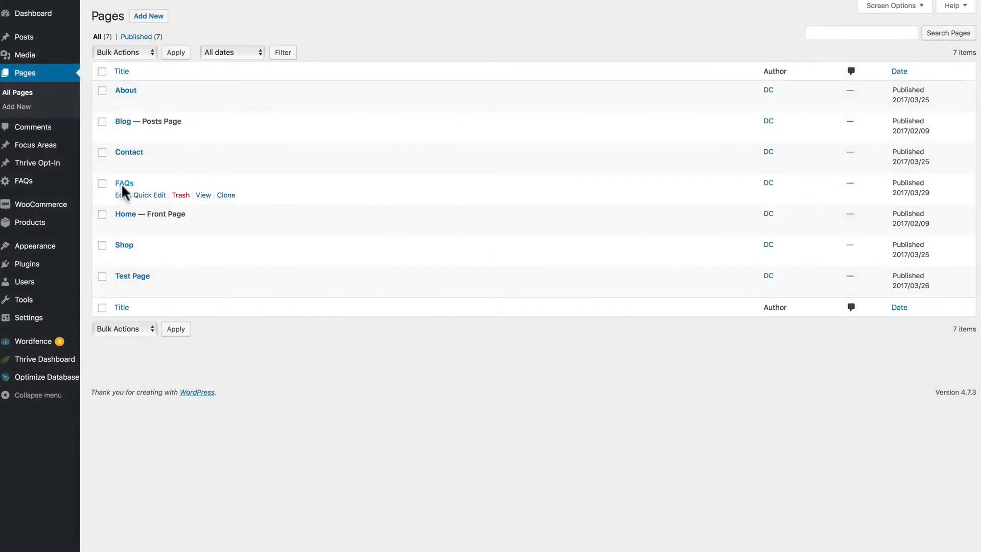
Open the FAQs page for editing in WordPress to inspect its [ultimate-faqs] shortcode
click(123, 184)
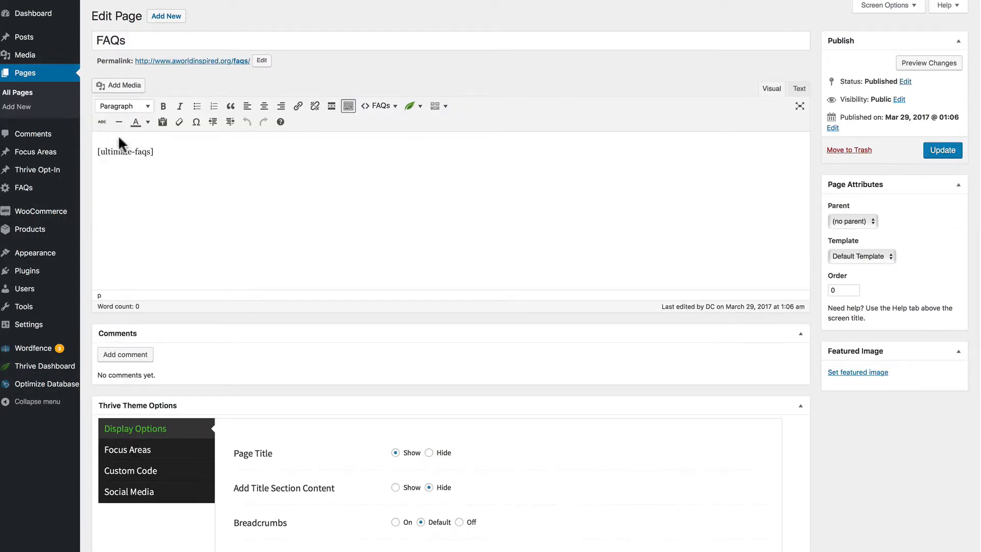
Create a new FAQ category named "Discounts" with the slug "discounts"
click(26, 189)
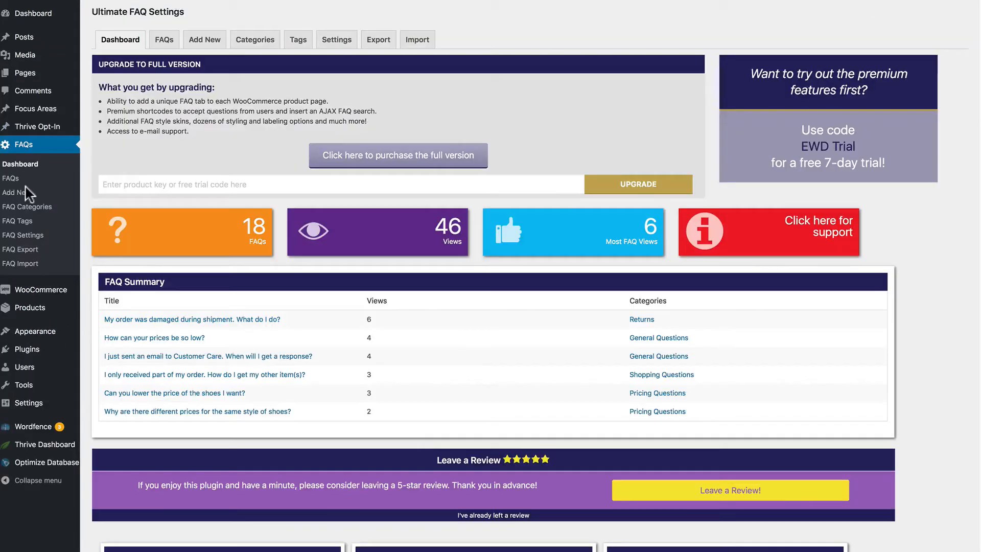
click(256, 41)
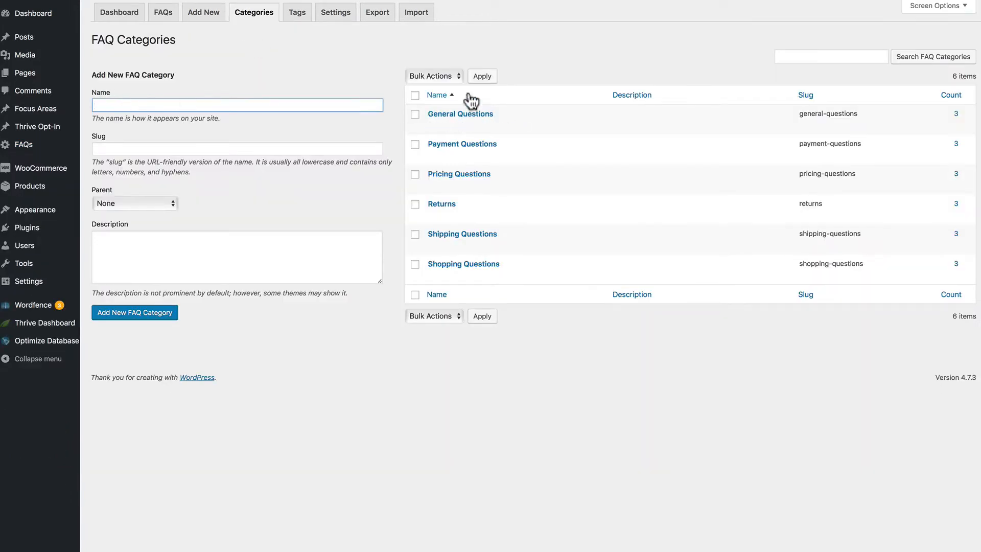
click(167, 104)
text(Discounts)
key(Tab)
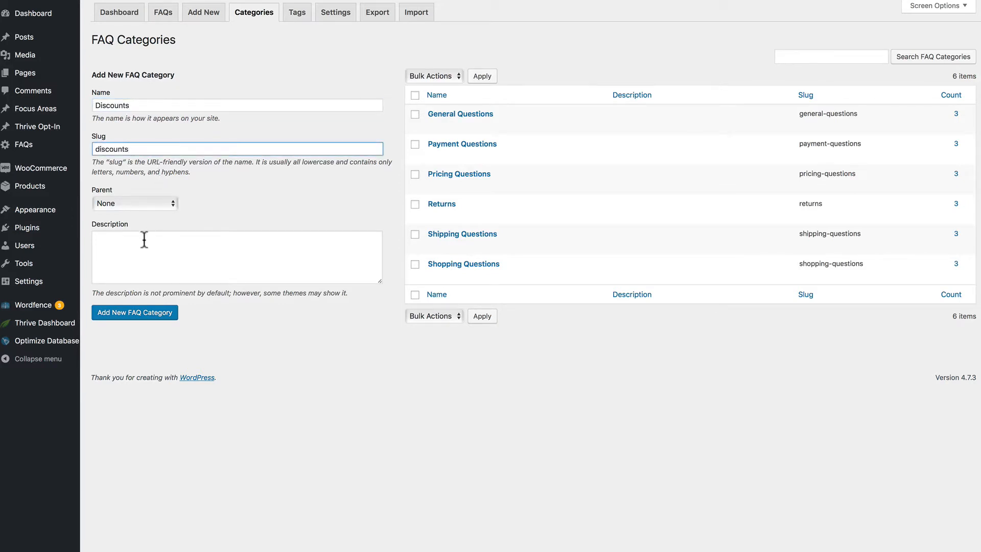
click(137, 322)
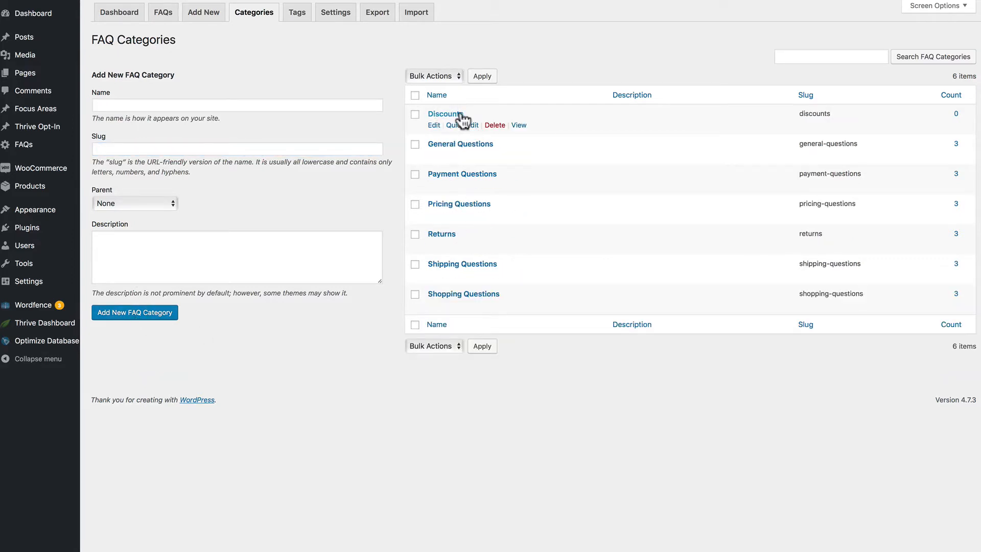
Create a new FAQ tag named "Nike" with the slug "nike"
click(292, 13)
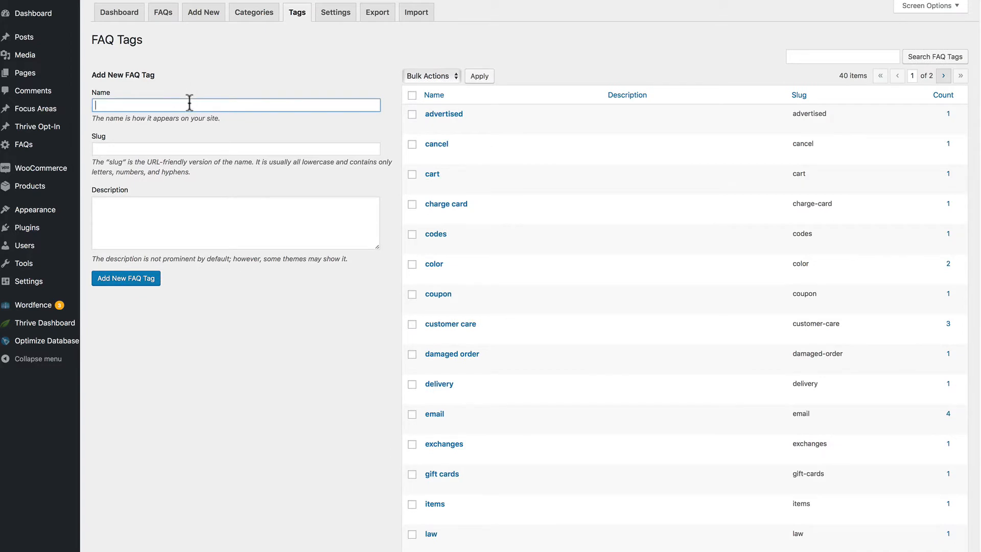
text(Nike)
key(Tab)
text(nike)
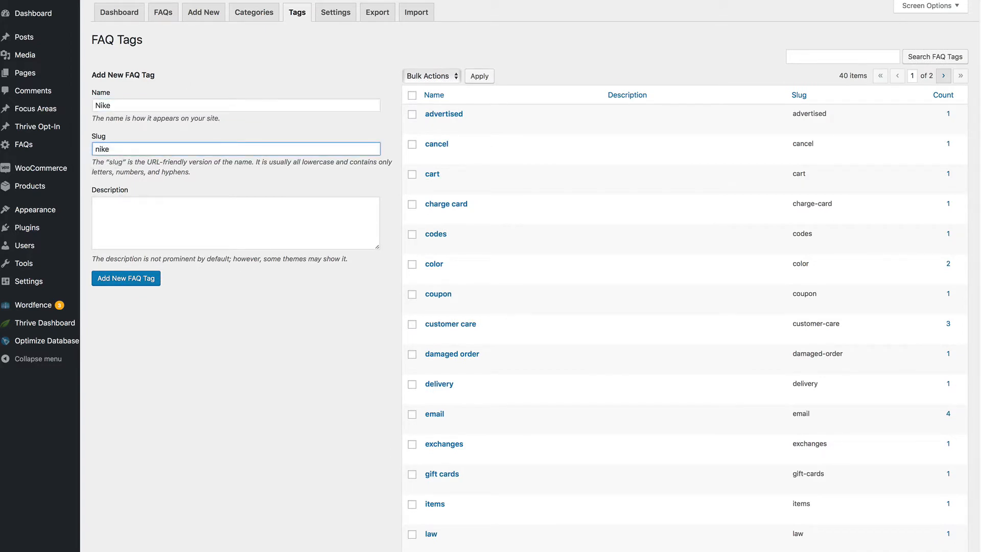
click(142, 280)
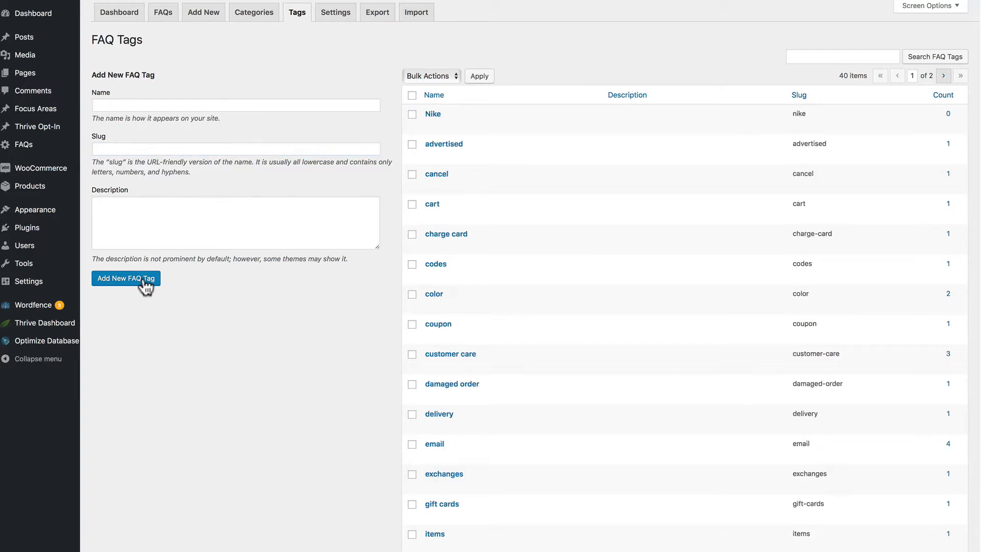
Set the h4 font size to 44px in the Ultimate FAQ plugin's custom CSS and save the settings
click(344, 10)
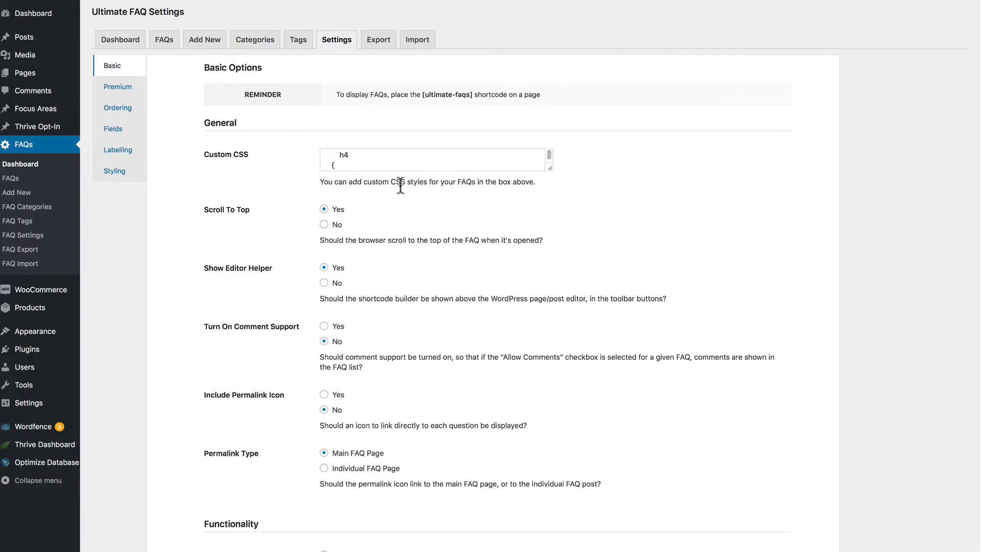
drag(549, 166, 557, 222)
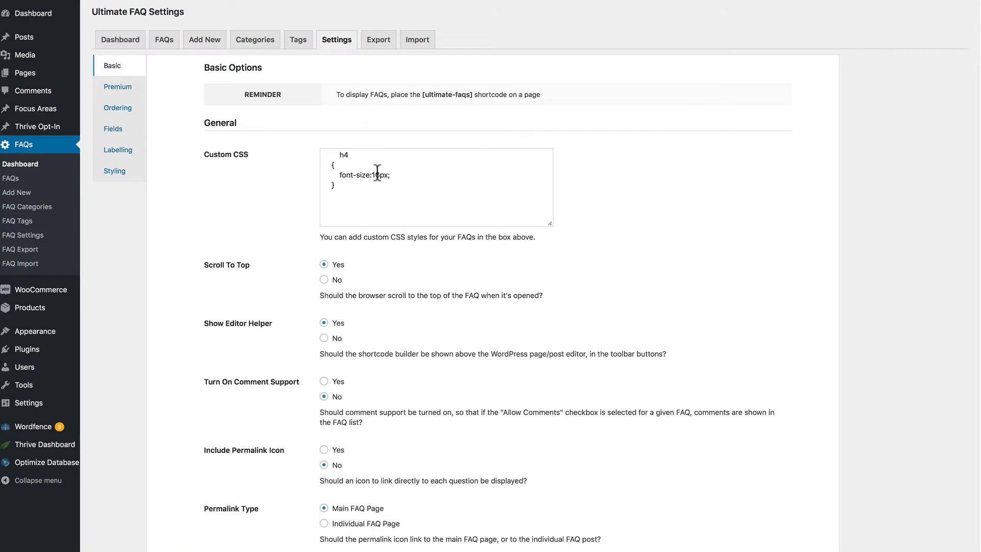
click(380, 175)
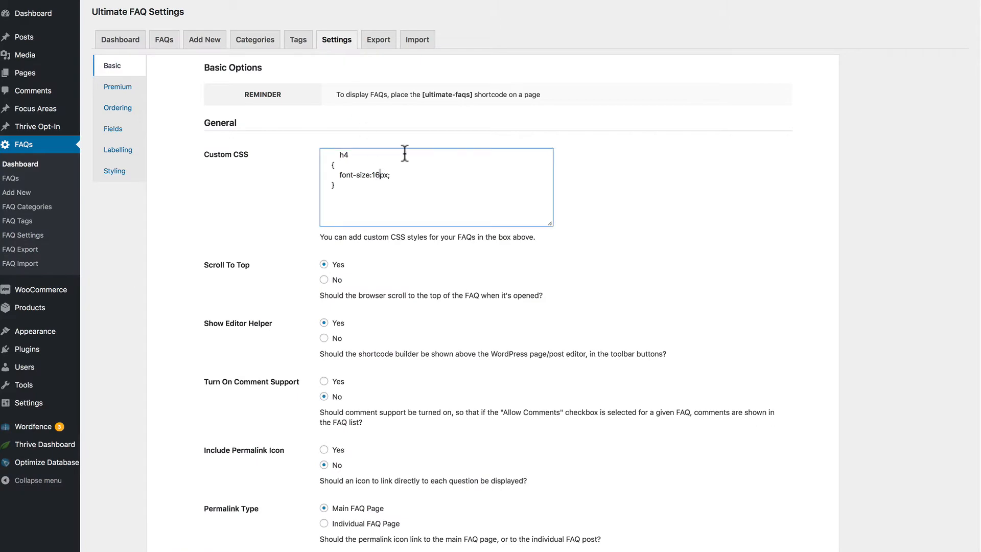
key(BackSpace)
key(BackSpace)
scroll(431, 182, down, 15)
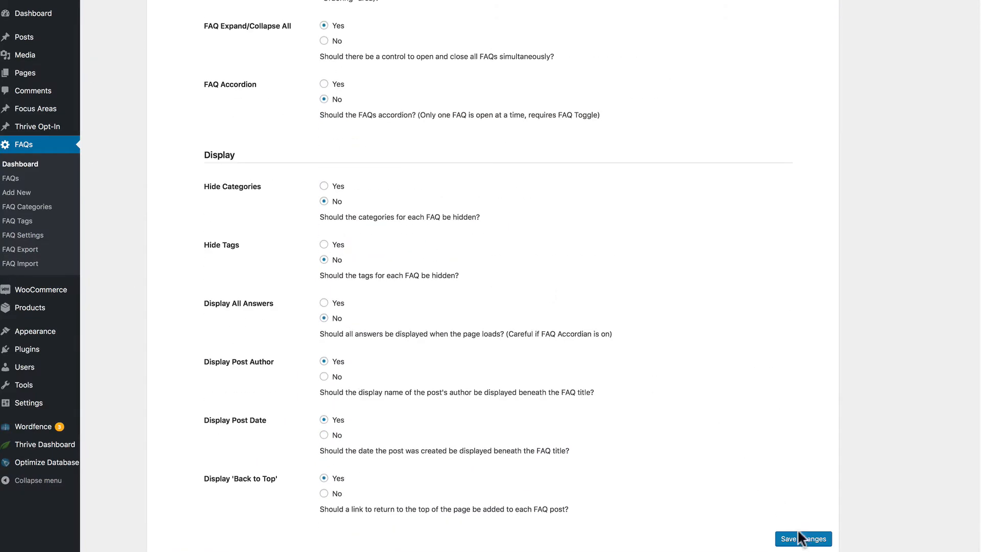
click(798, 535)
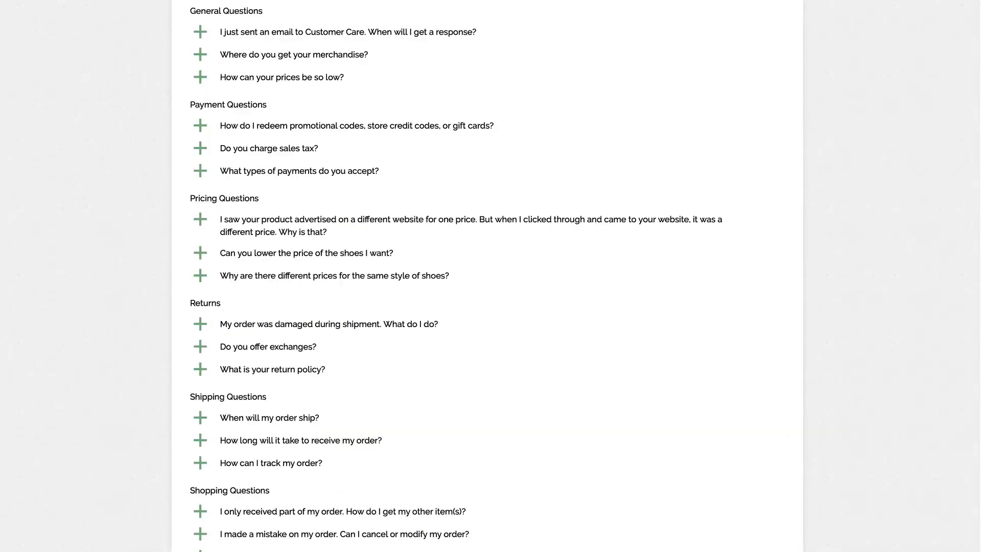
Reload the live FAQs page and check how the heading size looks, viewing the "Where do you get your merchandise?" answer
key(super+r)
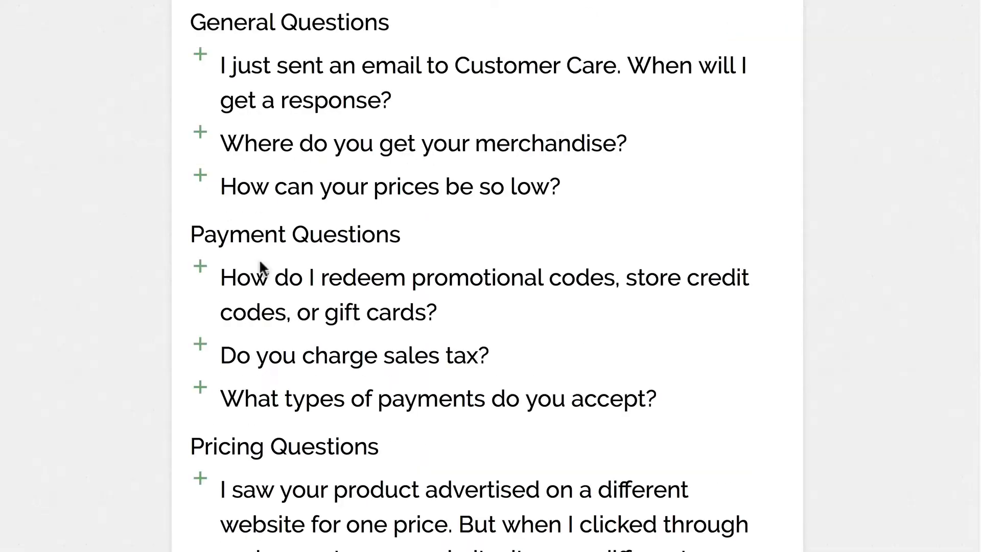
click(201, 135)
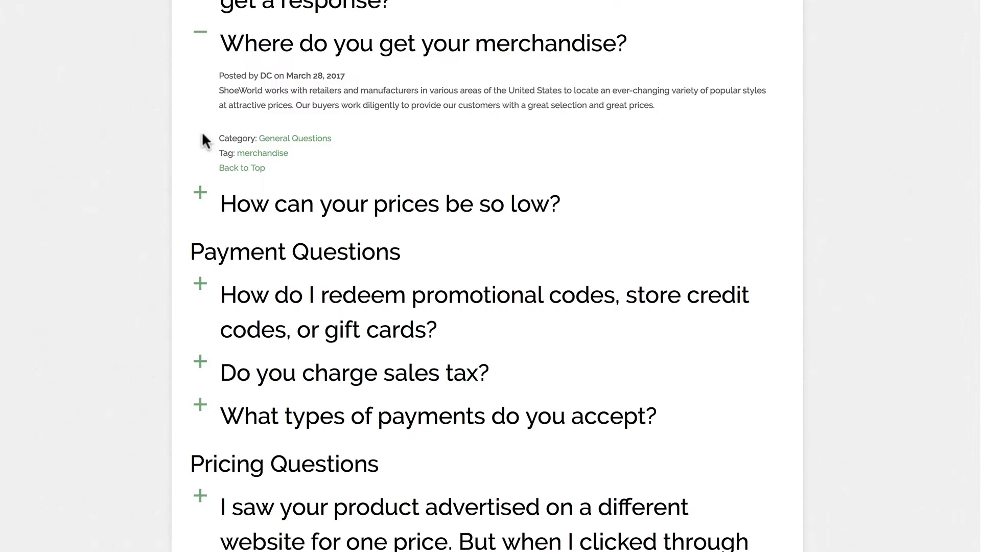
click(201, 37)
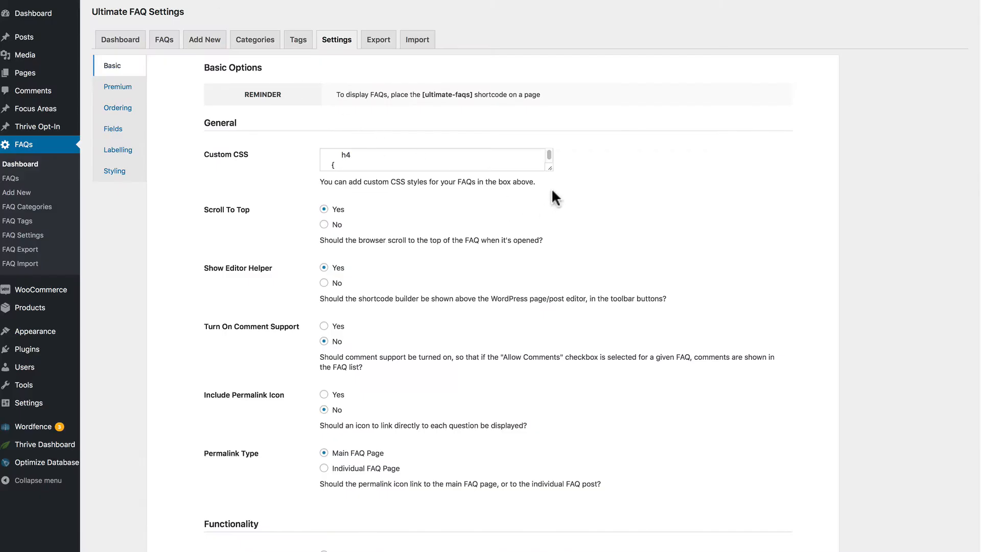
Enlarge the plugin's custom CSS box and delete the 44 from the h4 font-size rule
drag(550, 173, 551, 200)
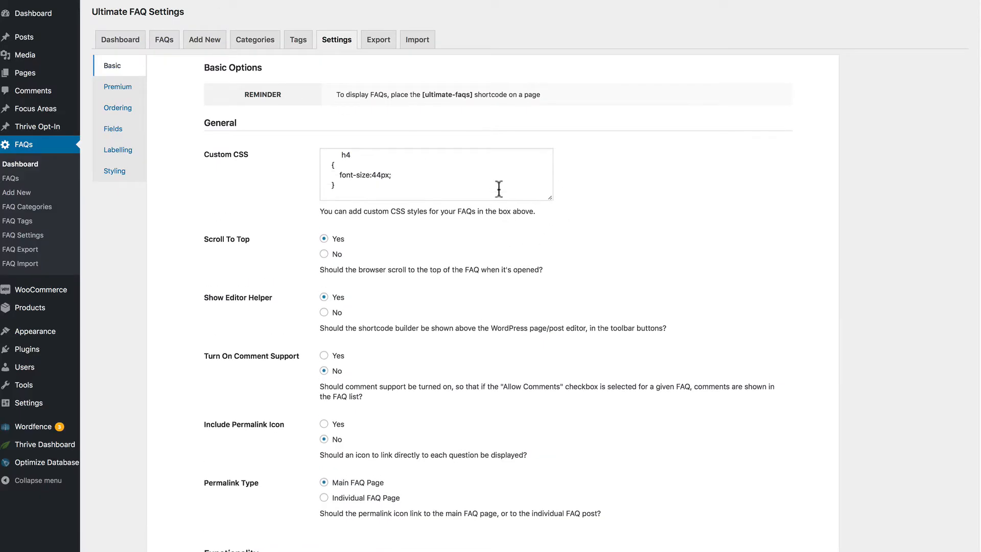
click(380, 176)
key(BackSpace)
key(BackSpace)
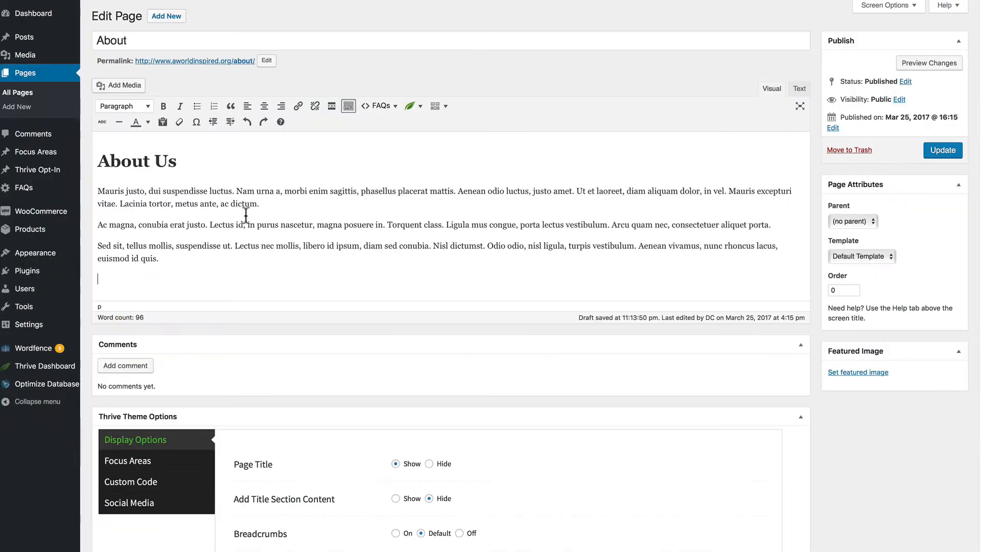
Insert a Display FAQs shortcode below the About Us text, showing 5 FAQs from all categories and excluding none
click(393, 107)
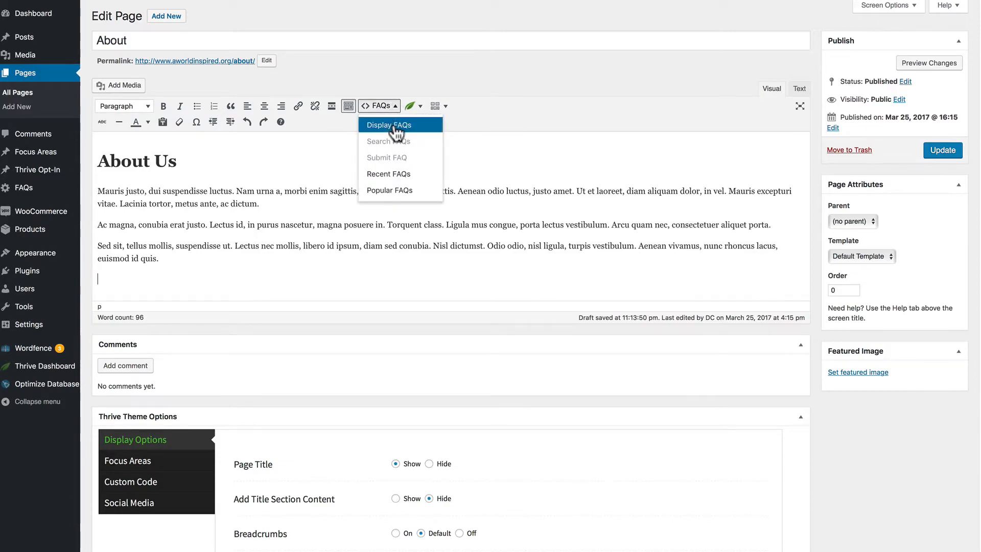
click(395, 129)
click(447, 276)
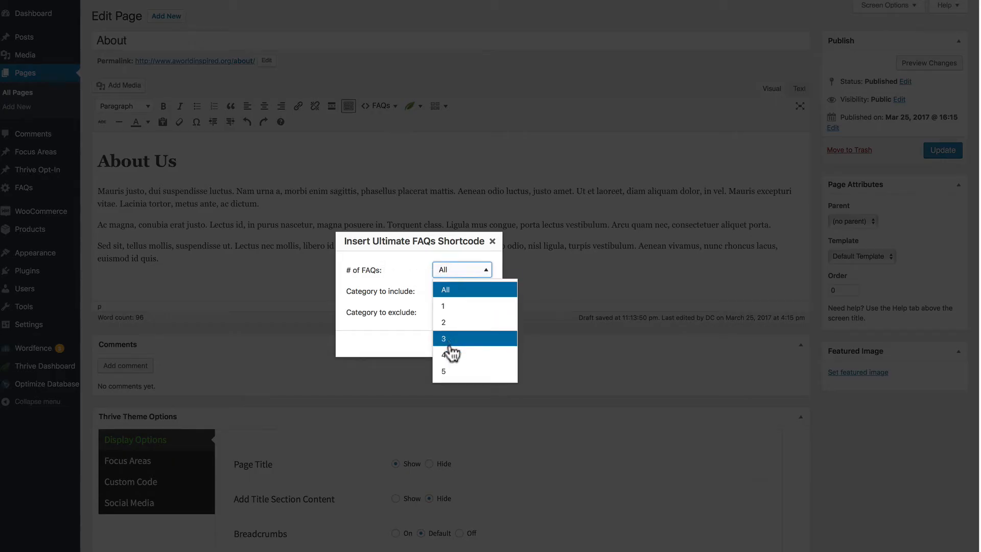
click(445, 371)
click(449, 291)
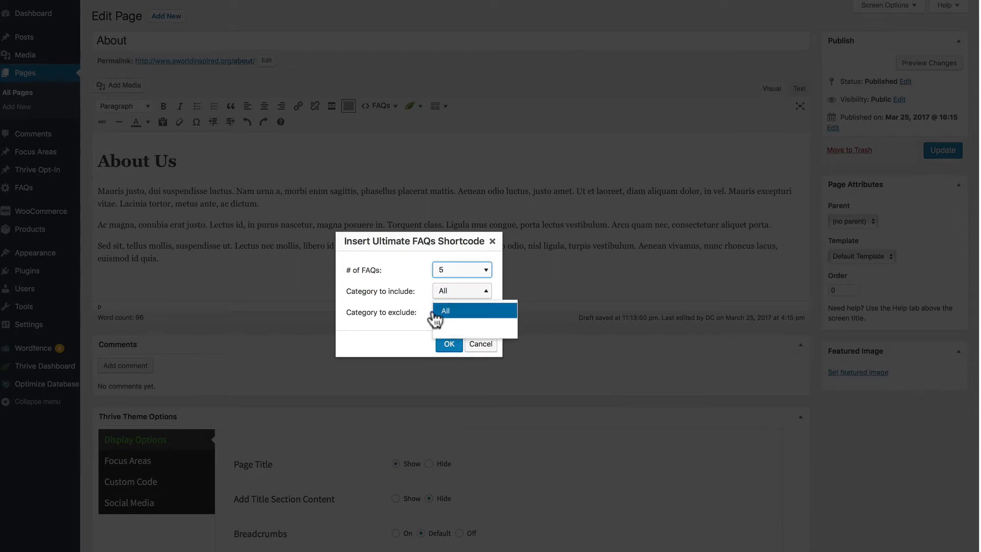
click(439, 312)
click(458, 313)
click(440, 330)
click(445, 344)
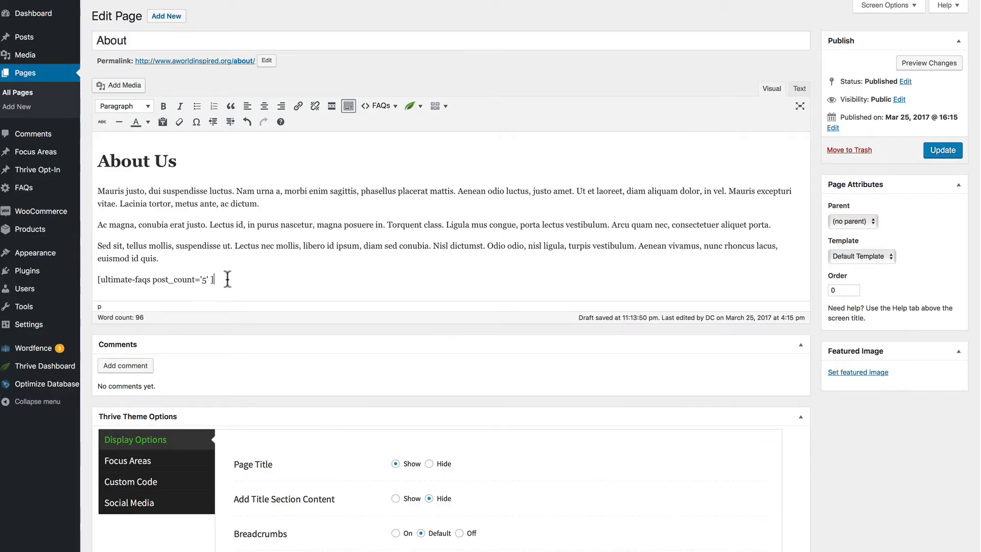
Trim the post_count setting from the inserted shortcode so it reads [ultimate-faqs]
key(BackSpace)
key(BackSpace)
key(BackSpace)
key(BackSpace)
key(BackSpace)
key(BackSpace)
key(BackSpace)
key(BackSpace)
key(BackSpace)
key(BackSpace)
key(BackSpace)
key(BackSpace)
key(BackSpace)
key(BackSpace)
key(BackSpace)
key(BackSpace)
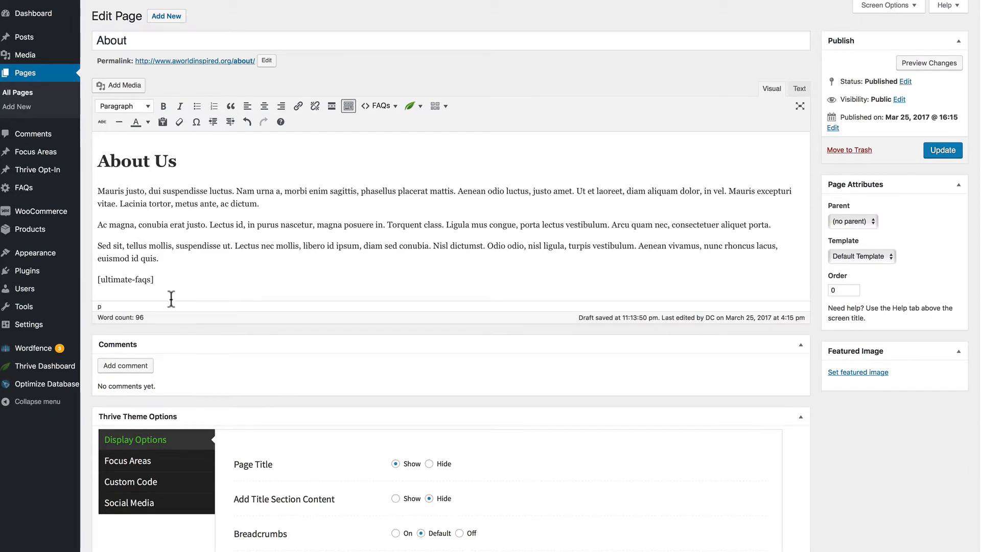
Delete the [ultimate-faqs] shortcode from the end of the About page's text
double_click(136, 281)
click(138, 282)
double_click(138, 282)
triple_click(138, 283)
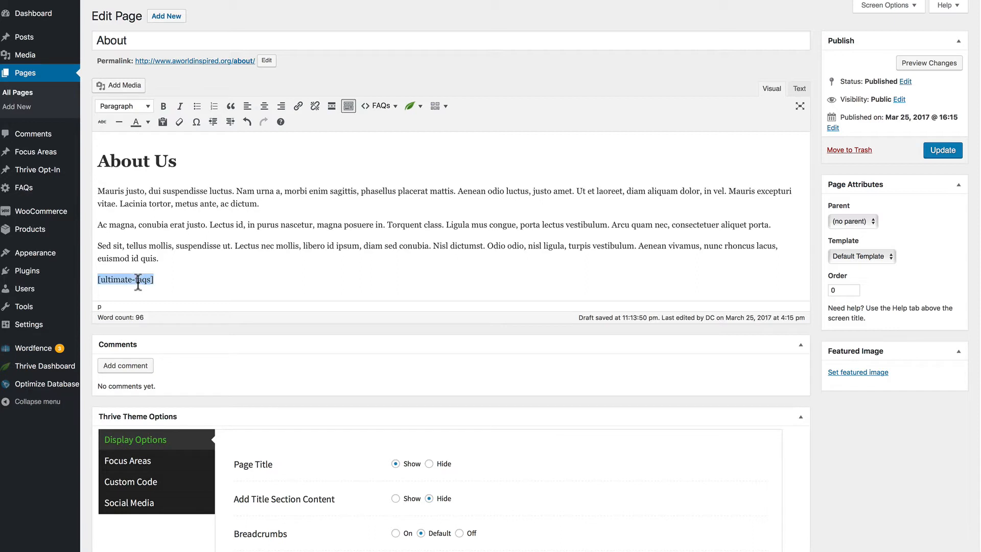
key(BackSpace)
Insert a Recent FAQs shortcode for 3 FAQs below the About Us text and delete it again
click(397, 108)
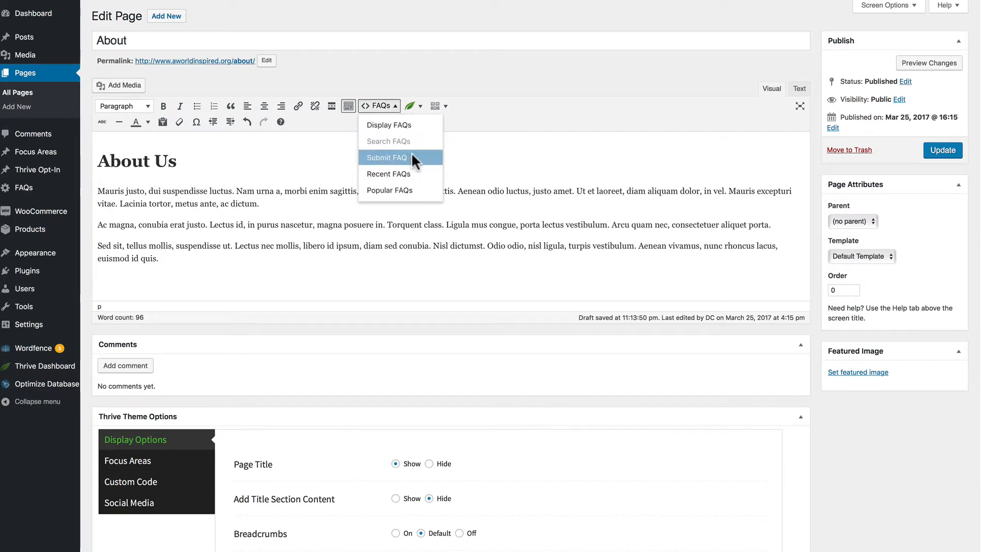
click(412, 174)
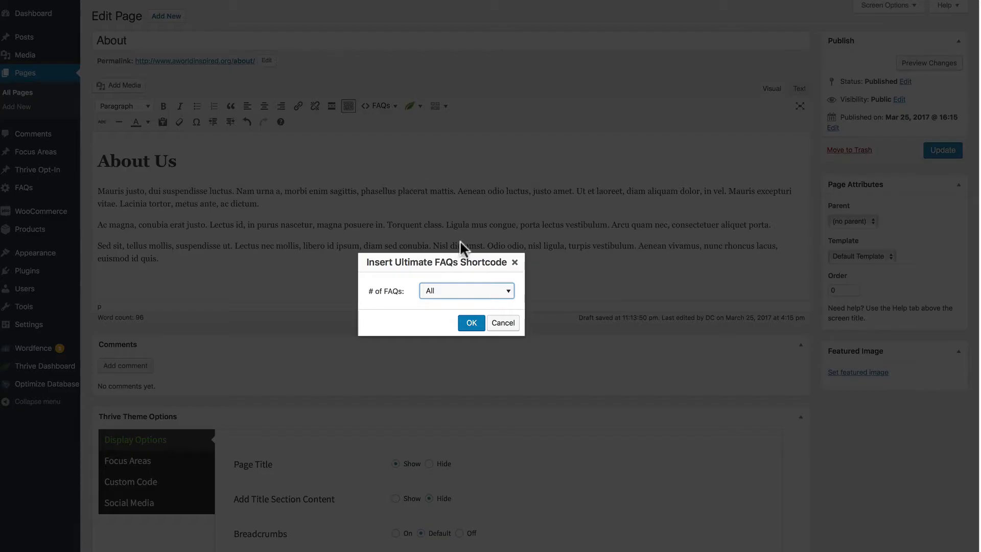
click(495, 295)
click(466, 344)
click(471, 323)
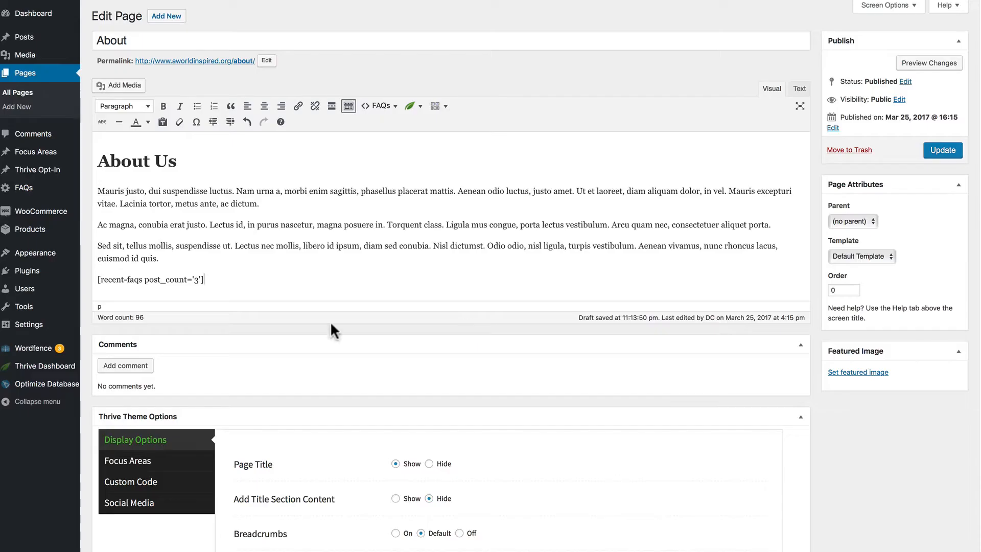
triple_click(193, 280)
key(BackSpace)
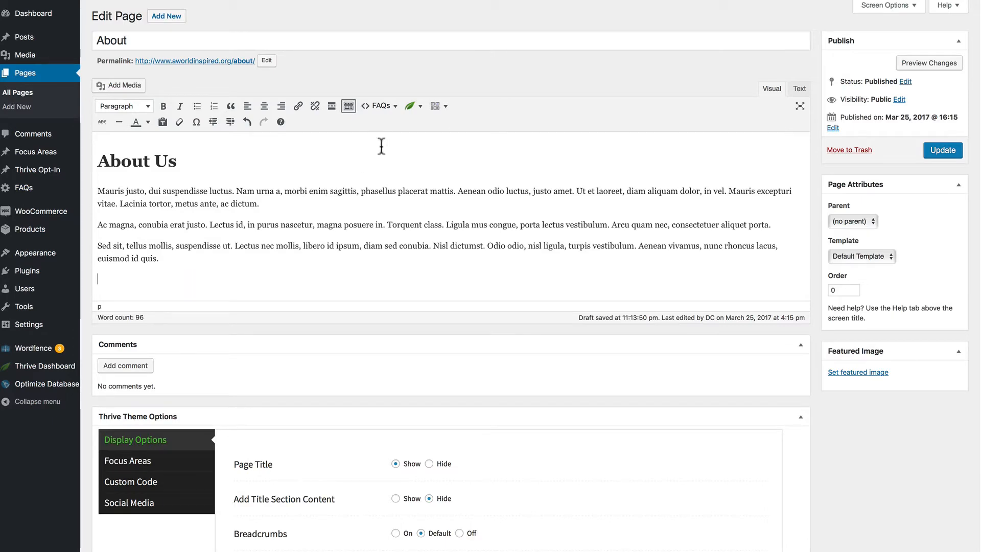
Insert the Recent FAQs shortcode again at the end of the About page's text, limited to 3 FAQs
click(396, 107)
click(409, 174)
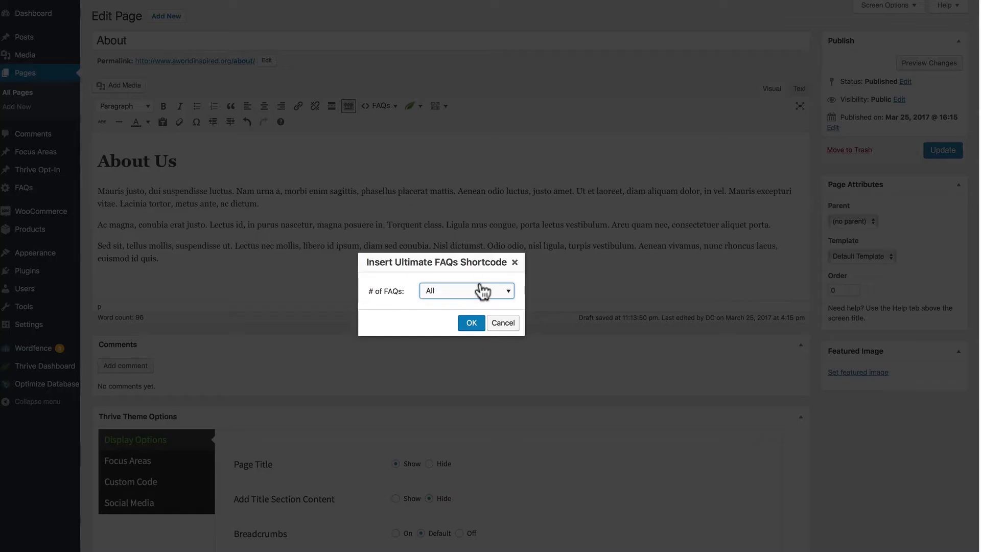
click(486, 291)
click(475, 353)
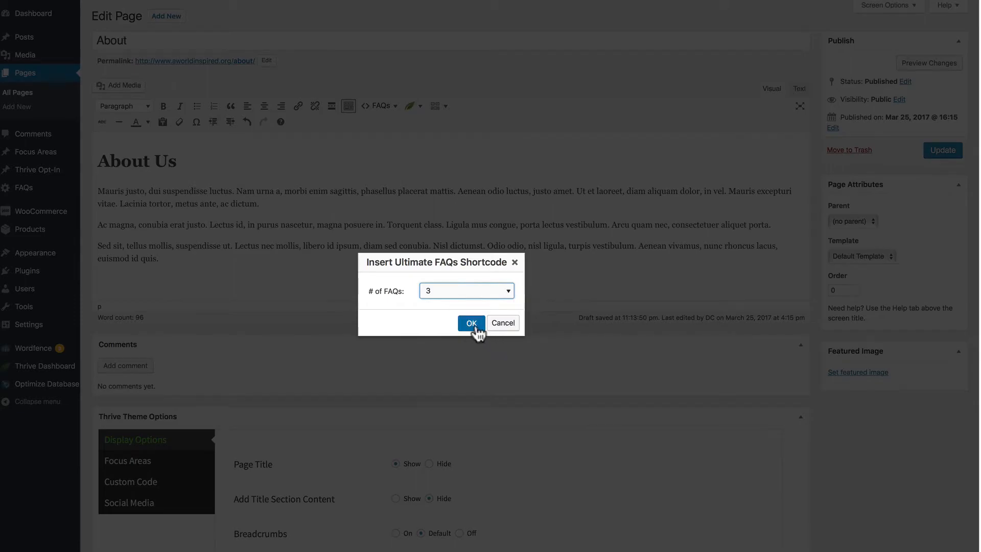
click(471, 323)
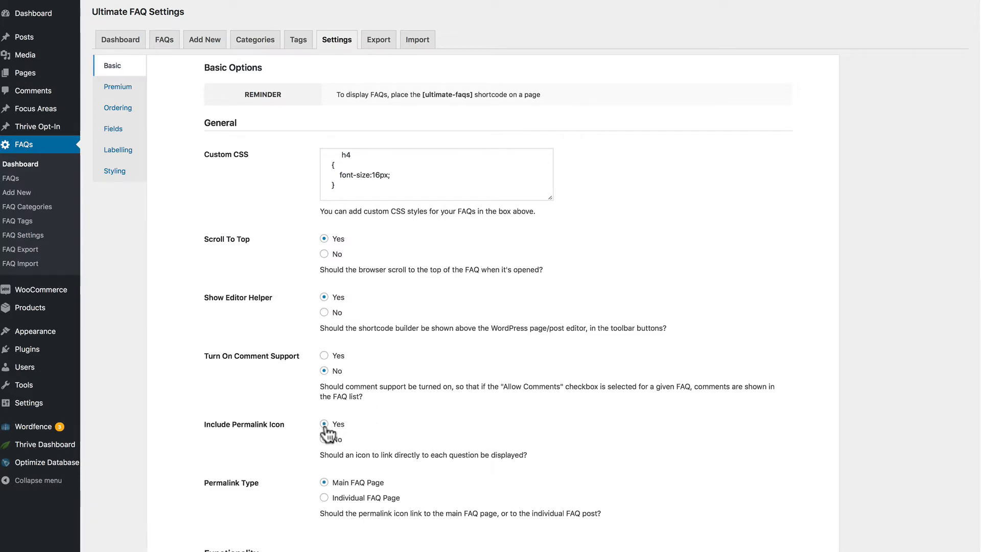
Save the FAQ settings with the permalink icon included, and try the permalink of the promotional codes answer on the live FAQs page
scroll(327, 434, down, 15)
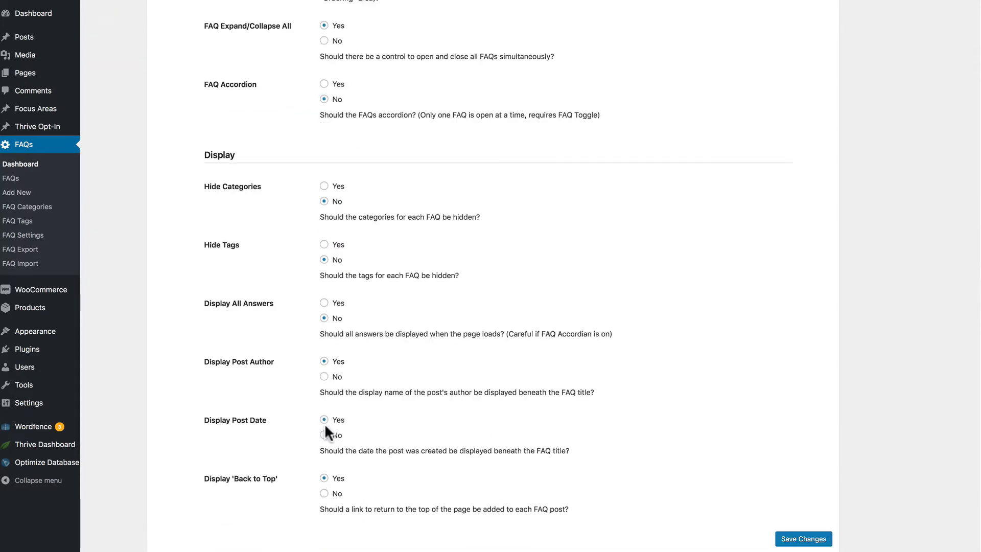
click(819, 540)
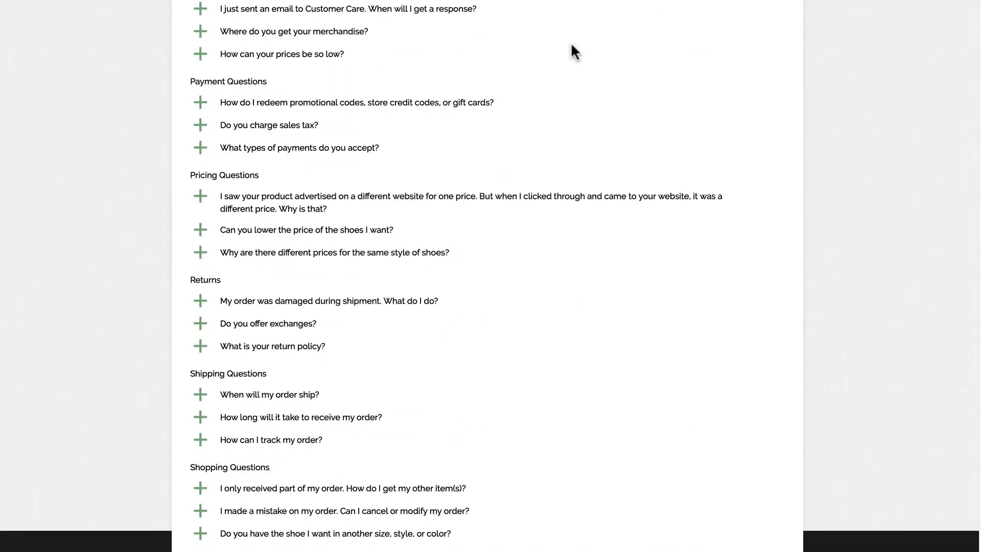
click(201, 102)
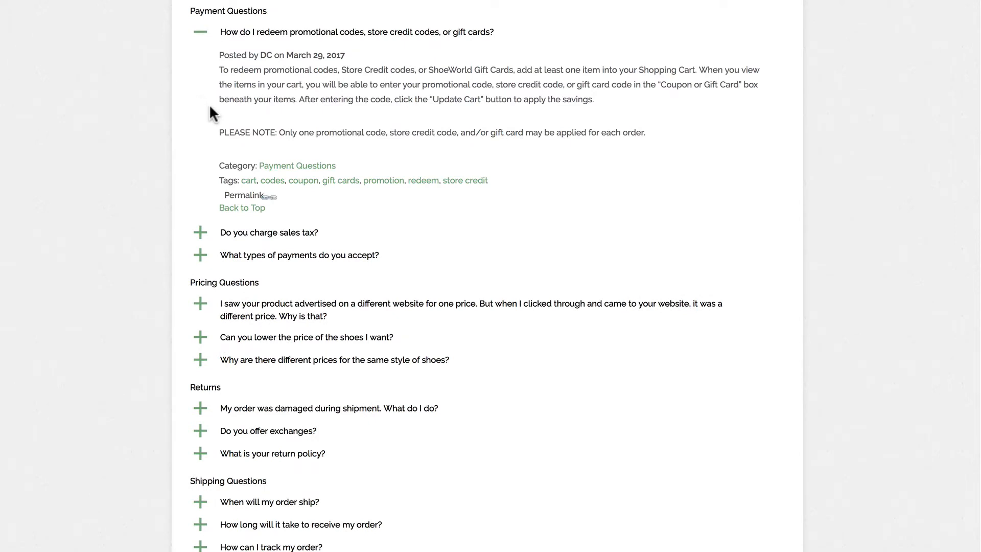
click(266, 196)
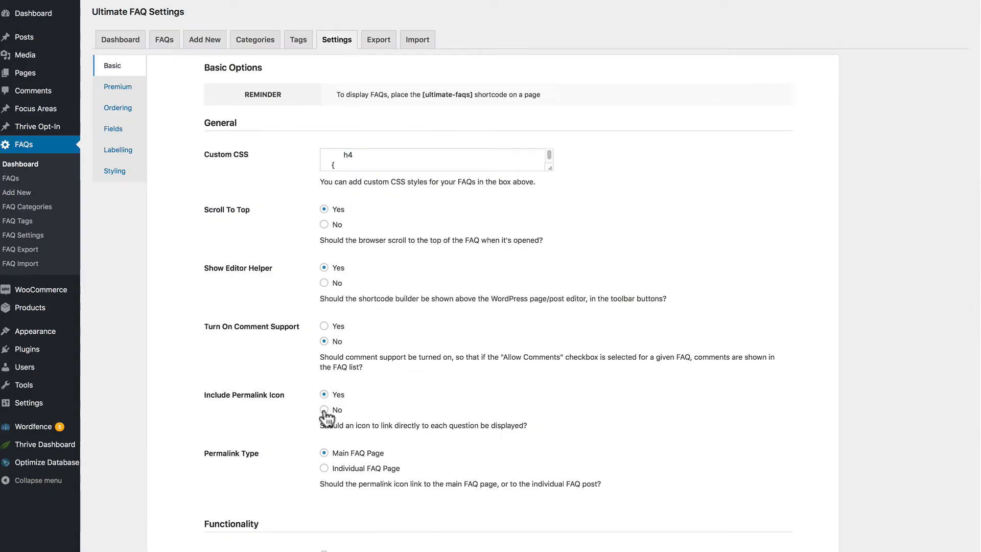
Set Include Permalink Icon to No in the basic FAQ settings
click(324, 411)
scroll(541, 486, down, 10)
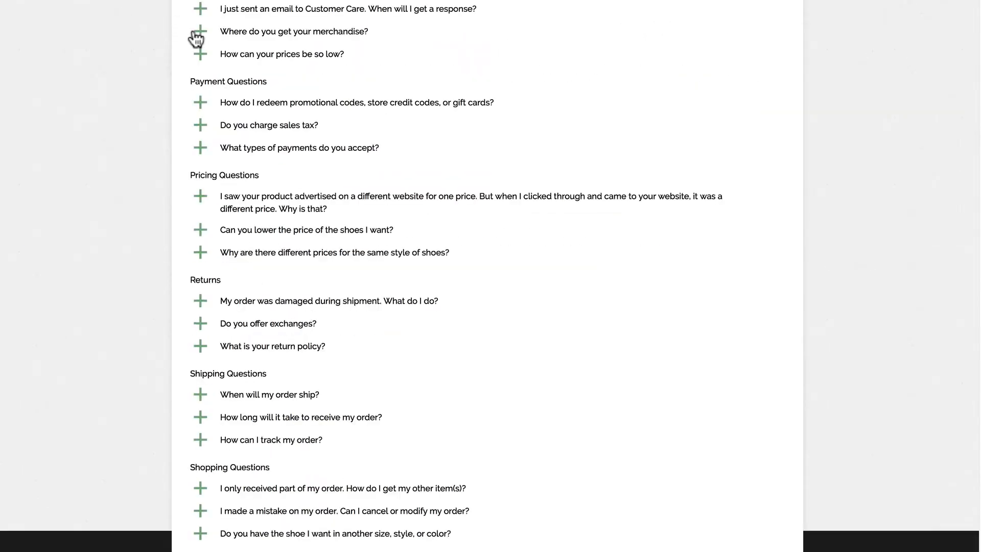
Expand and collapse the "Where do you get your merchandise?" answer repeatedly on the live FAQs page
click(200, 36)
click(199, 36)
click(200, 36)
click(200, 36)
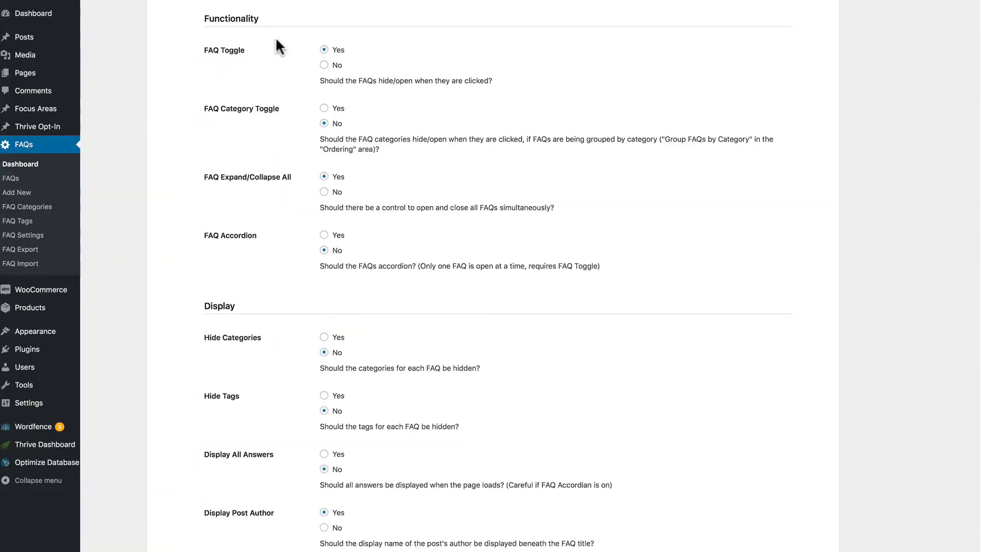
Set FAQ Toggle to No, save the settings, and try toggling "What types of payments do you accept?" on the live page
click(324, 65)
scroll(815, 504, down, 3)
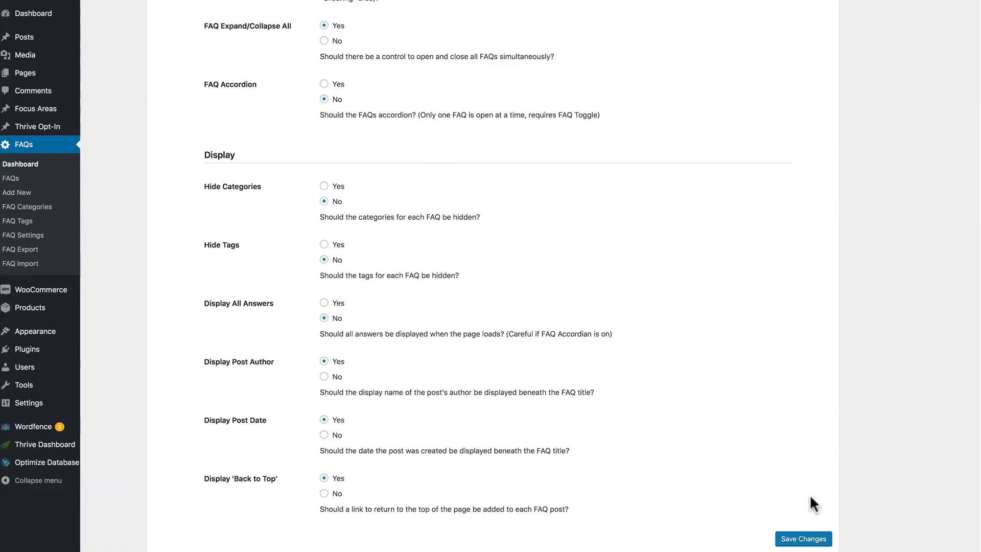
click(815, 538)
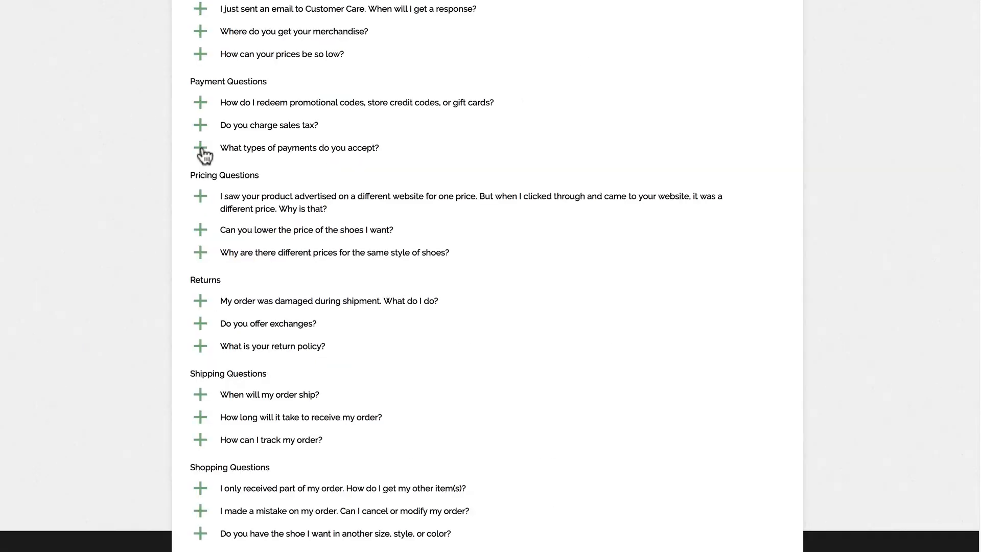
click(203, 153)
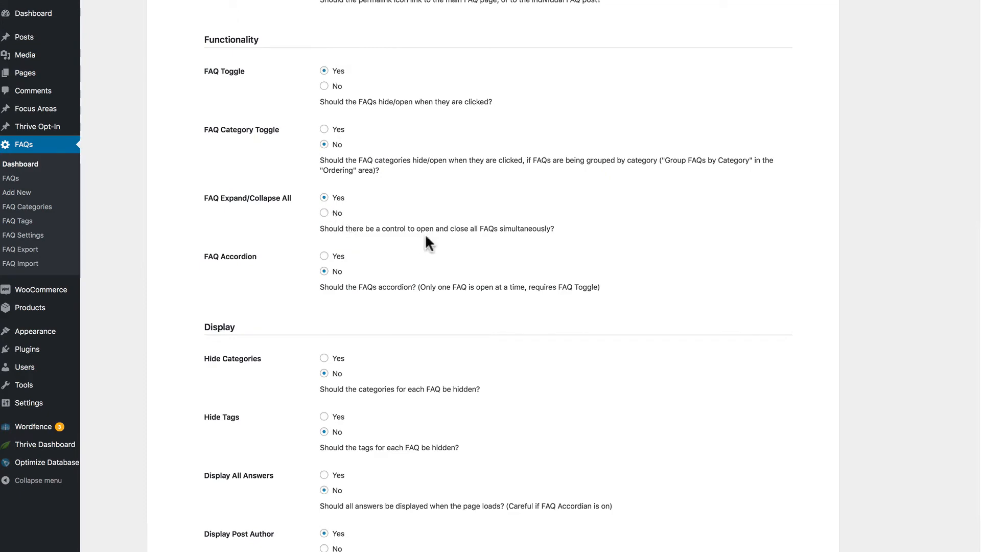
Save the FAQ settings with FAQ Toggle set back to Yes
scroll(527, 234, down, 5)
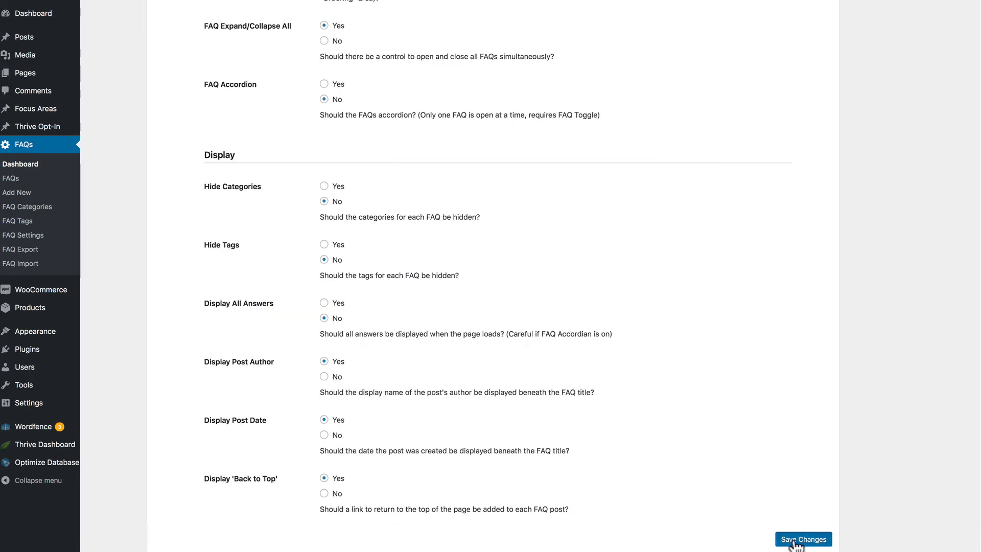
click(796, 540)
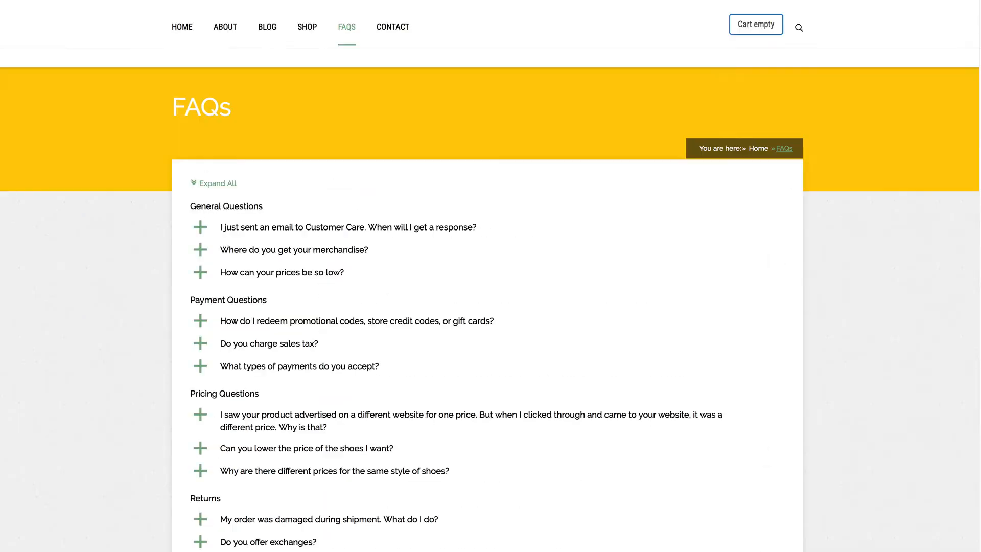
Expand all FAQs on the live page, review the opened answers, and collapse them all again
click(195, 185)
scroll(263, 296, down, 10)
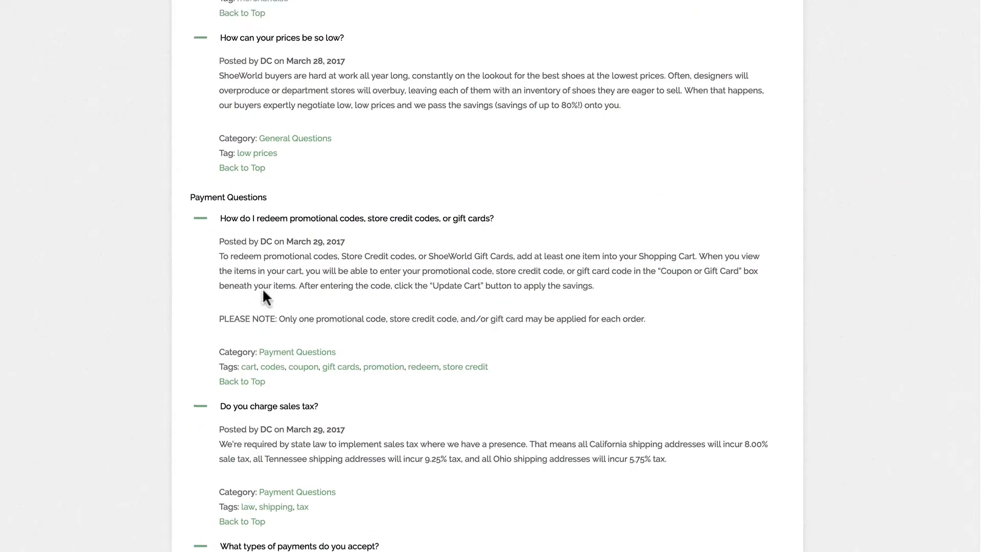
scroll(263, 291, up, 10)
click(195, 184)
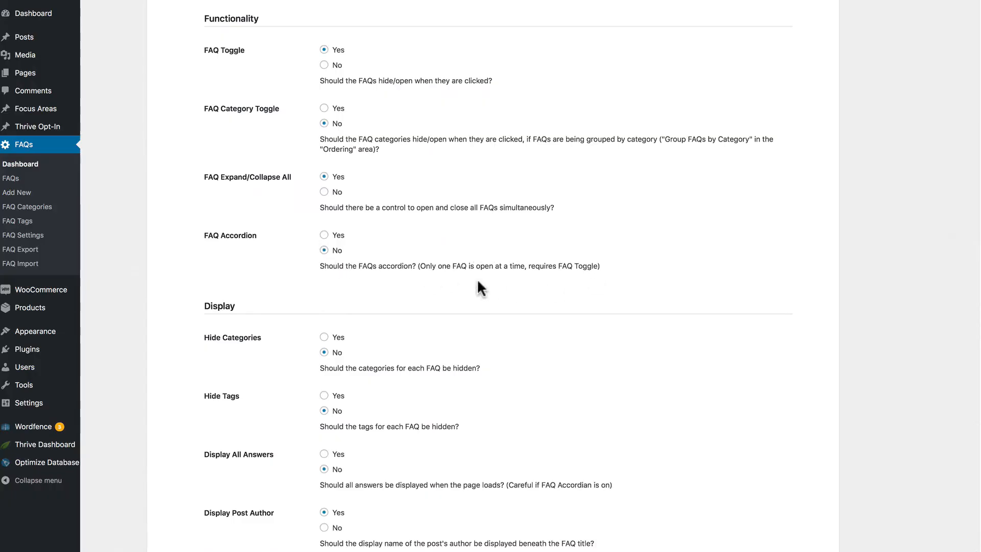
Set FAQ Accordion to Yes and save the FAQ settings
click(324, 235)
scroll(438, 267, down, 3)
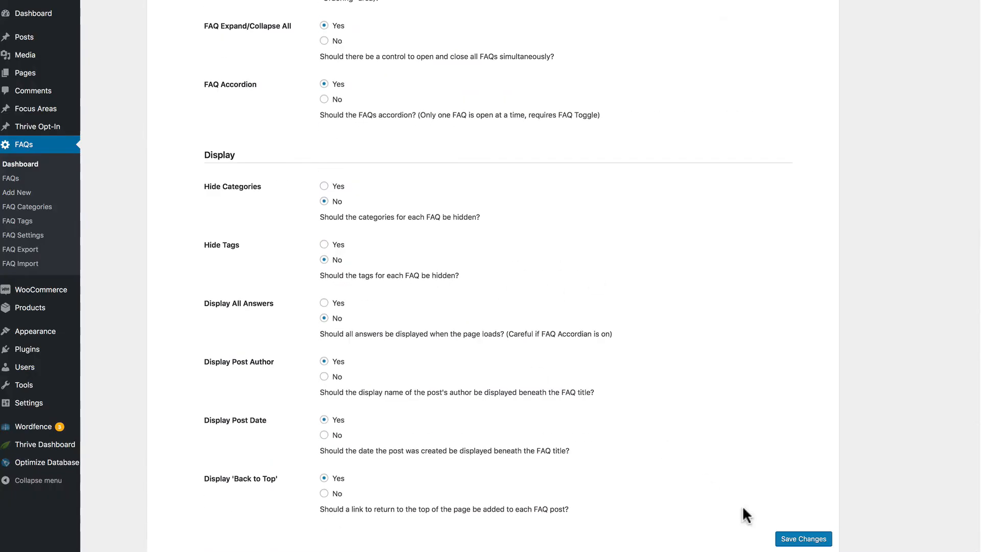
click(811, 540)
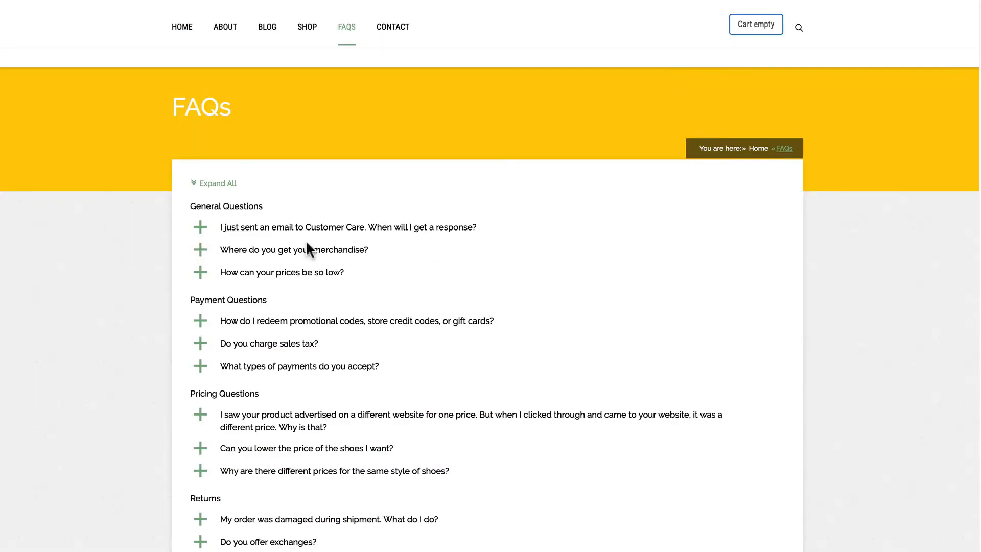
Test the accordion on the live FAQs page by alternately opening the Customer Care email and promotional codes answers
click(200, 228)
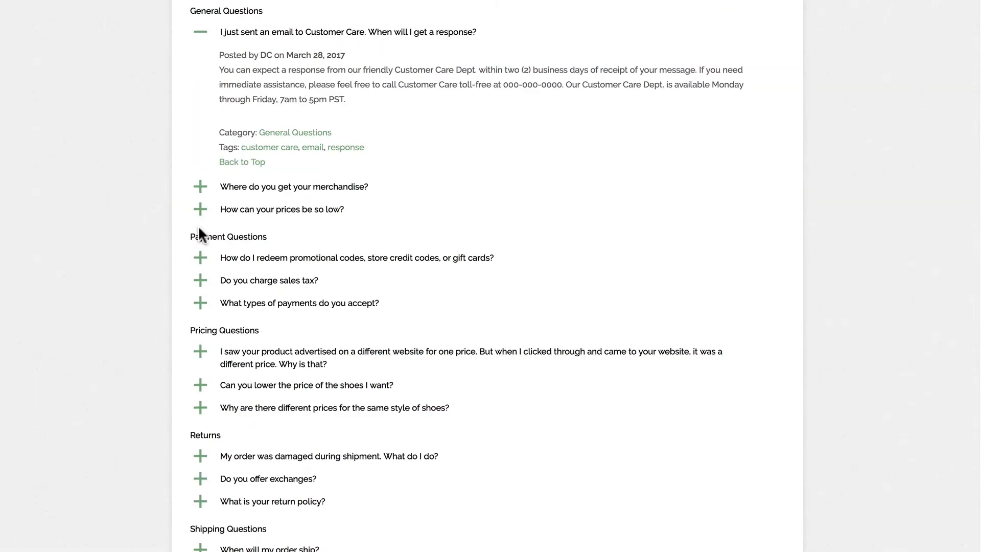
click(201, 258)
click(210, 194)
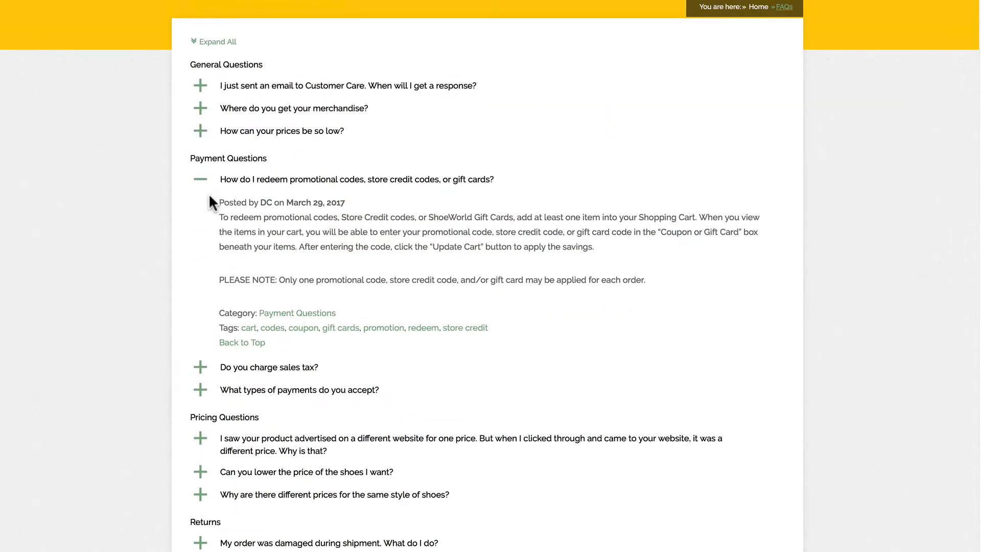
click(199, 85)
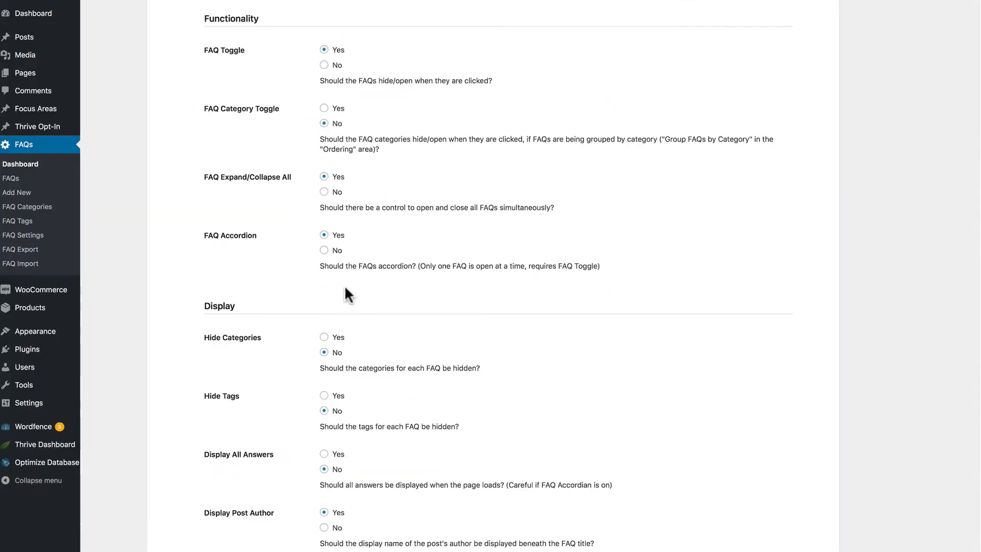
Set FAQ Accordion back to No and save the FAQ settings
click(324, 251)
scroll(383, 245, down, 3)
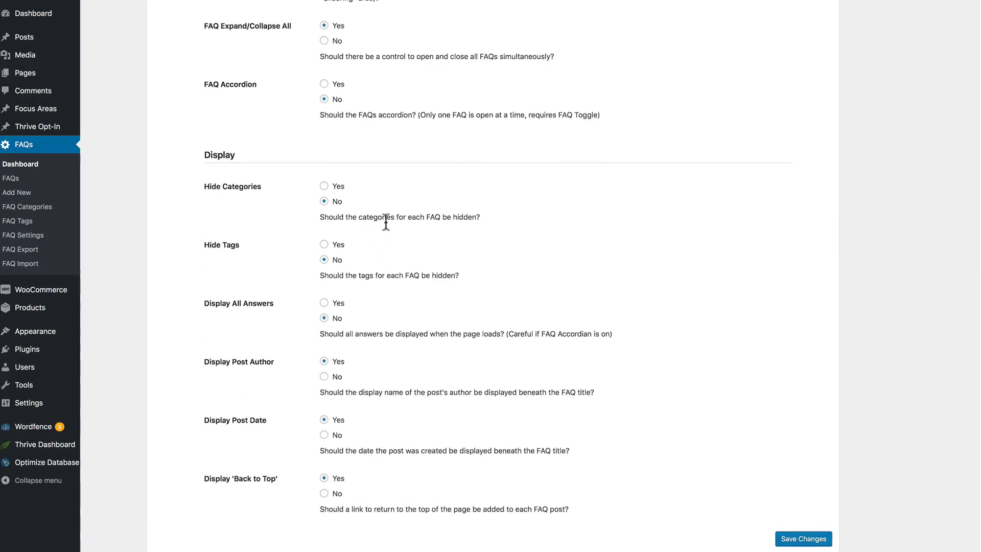
click(814, 539)
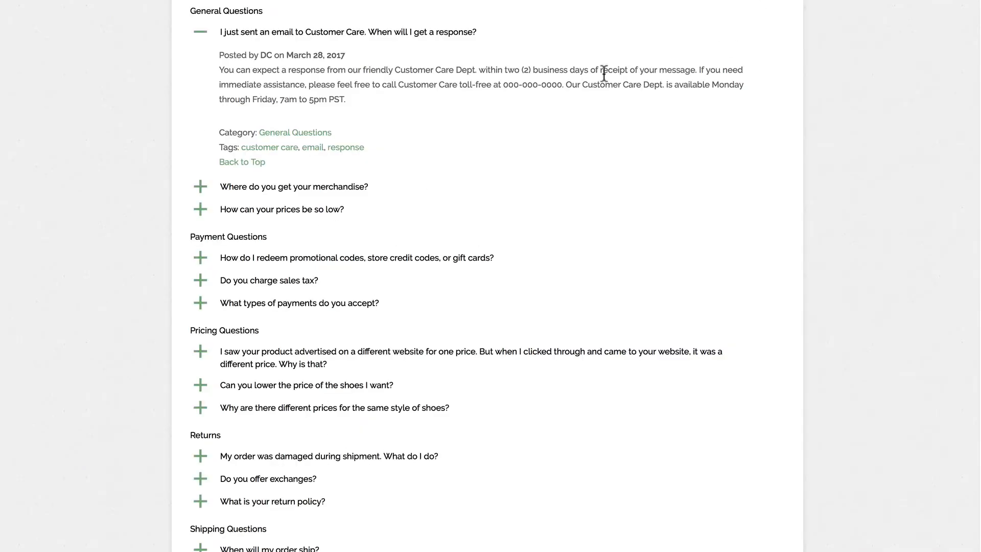
Collapse the Customer Care email response answer and view the question list on the live FAQs page
click(200, 32)
scroll(205, 33, up, 1)
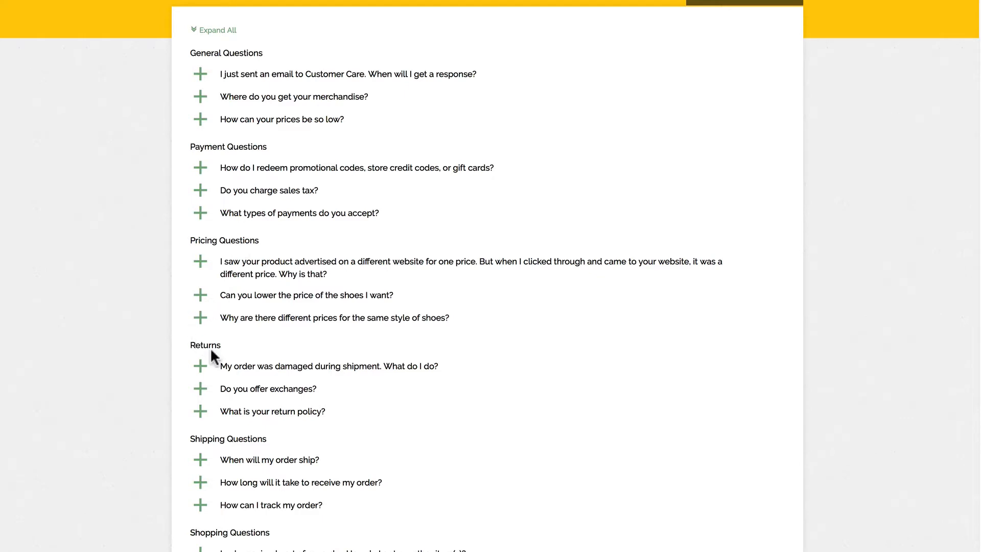
click(199, 0)
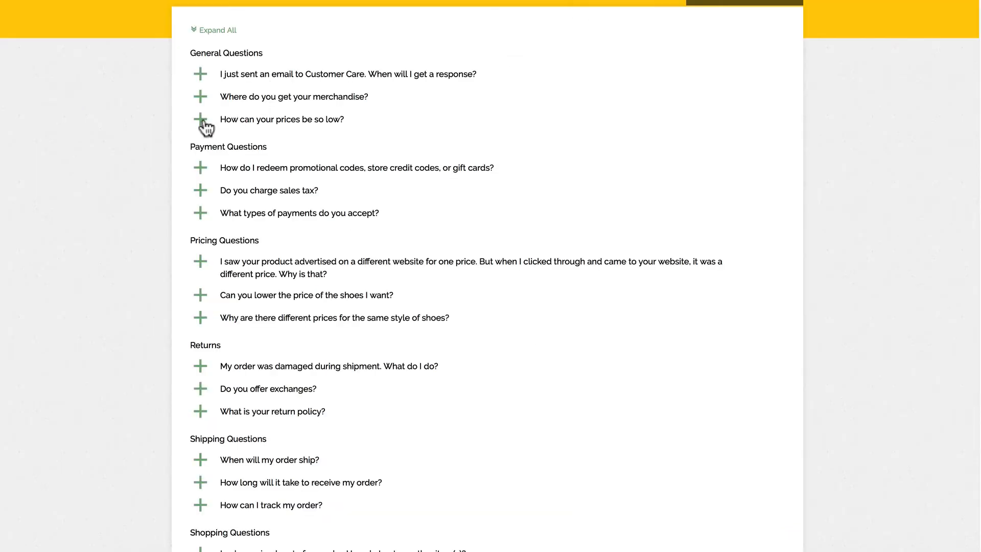
Open the answer about low prices on the live page, and set Display All Answers to Yes in the saved FAQ settings
click(200, 121)
scroll(210, 154, down, 2)
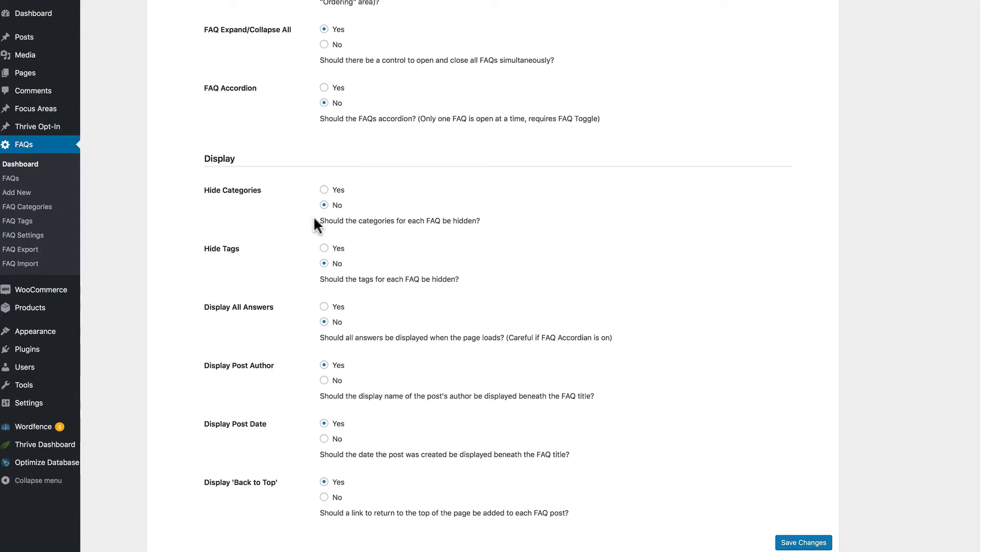
click(324, 307)
click(798, 542)
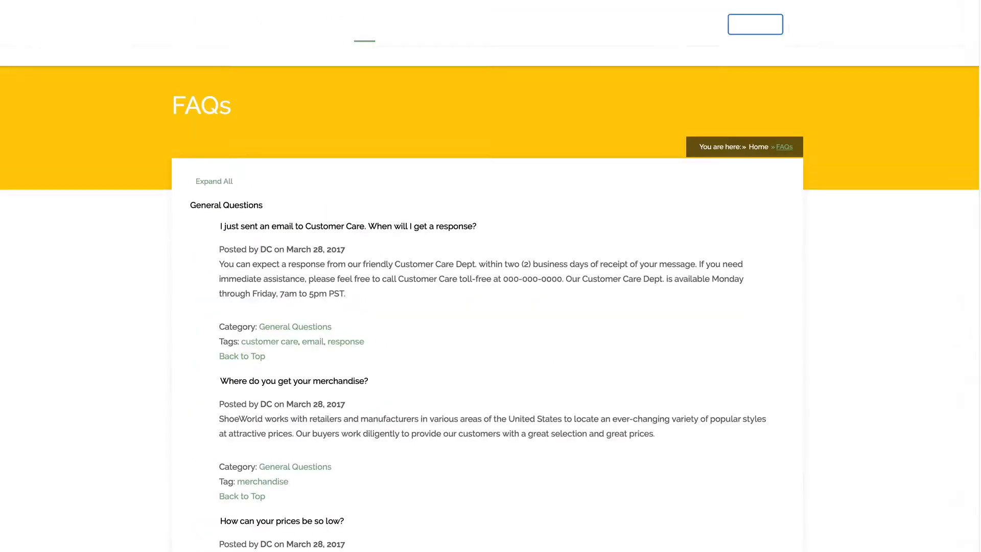
Check the answers displayed on load on the live FAQs page and try the Expand All control
scroll(545, 105, down, 5)
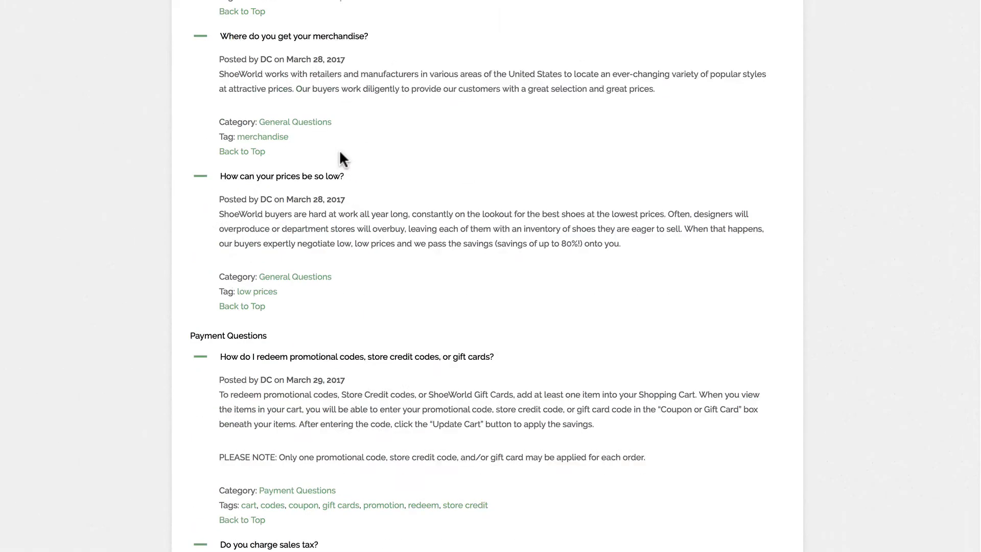
scroll(340, 152, down, 3)
scroll(340, 152, up, 9)
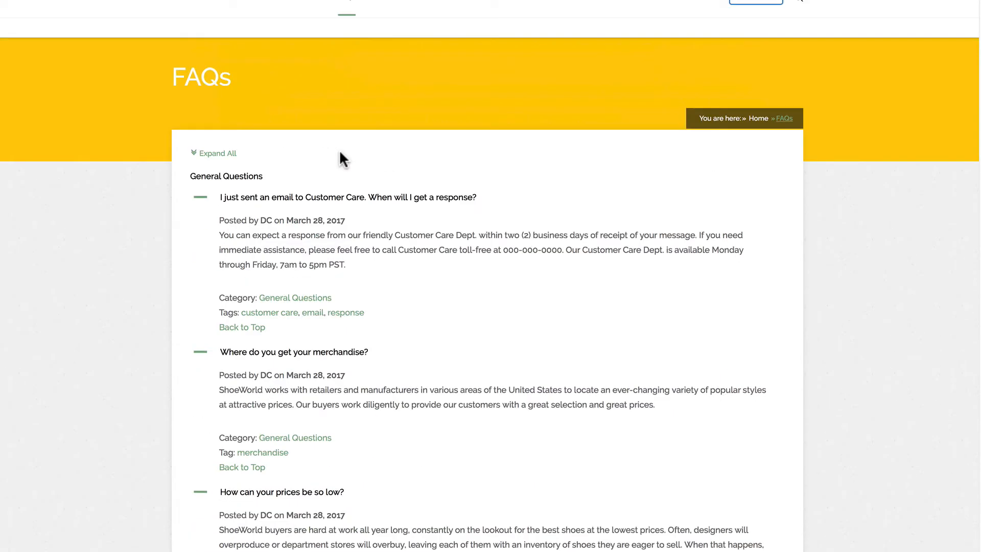
click(204, 154)
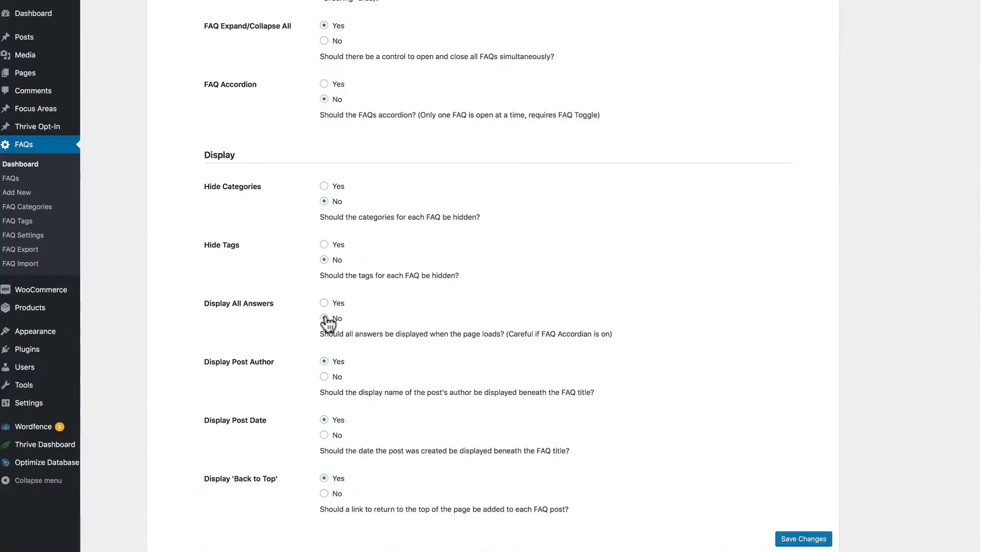
Set Display All Answers back to No, keep Display Post Date on Yes, and save the FAQ settings
click(325, 319)
click(324, 420)
click(784, 539)
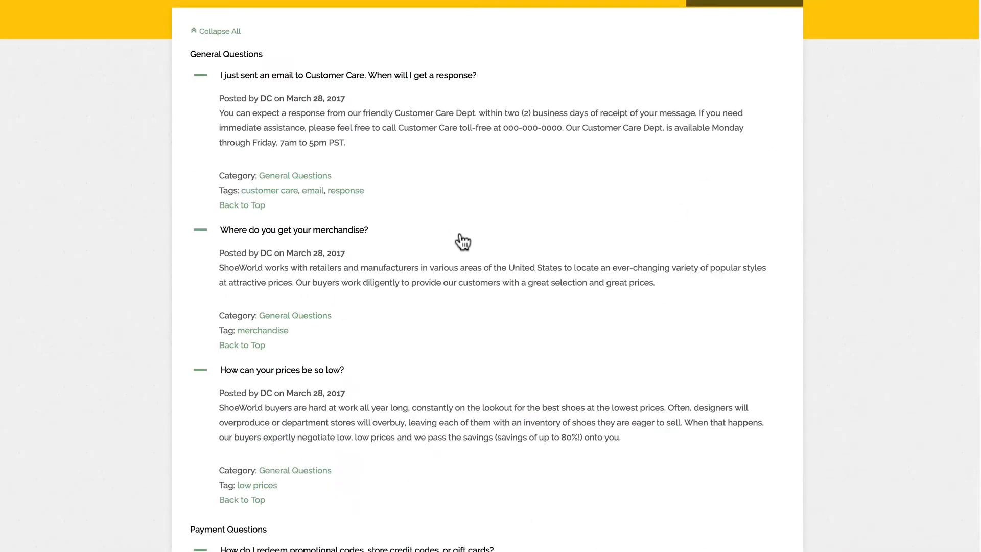
Look through the expanded answers on the live FAQs page, return with the last Back to Top link, and collapse all answers
scroll(463, 241, down, 10)
scroll(462, 242, down, 20)
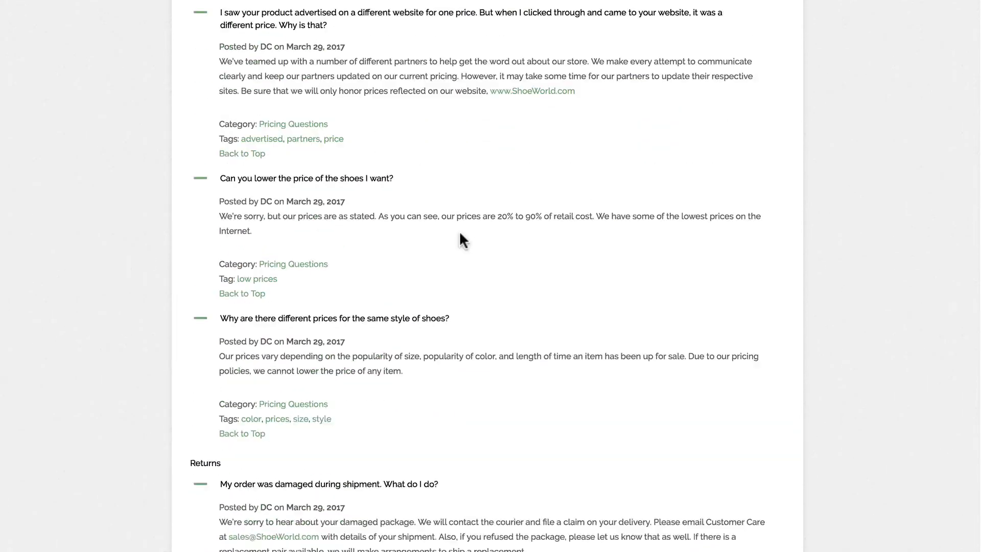
scroll(461, 240, down, 2)
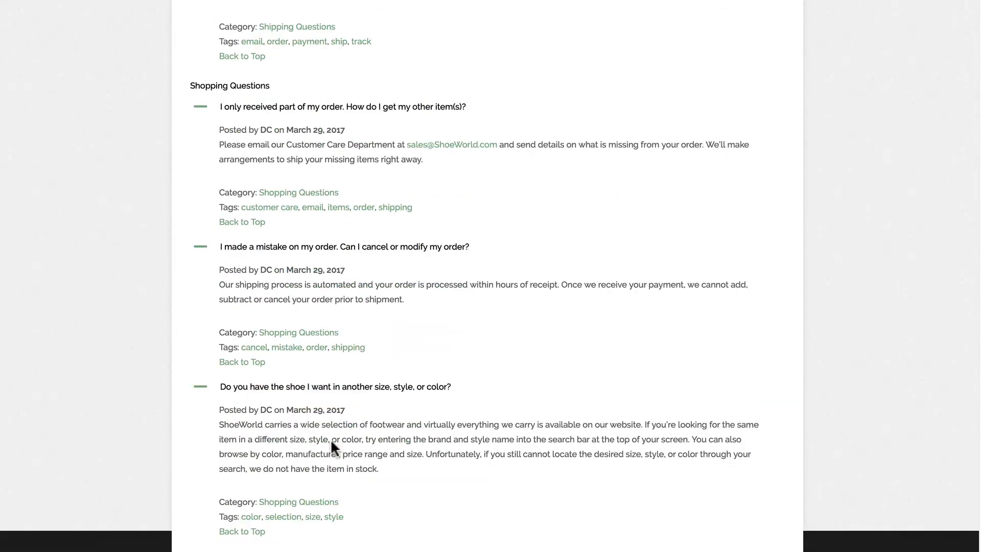
click(261, 531)
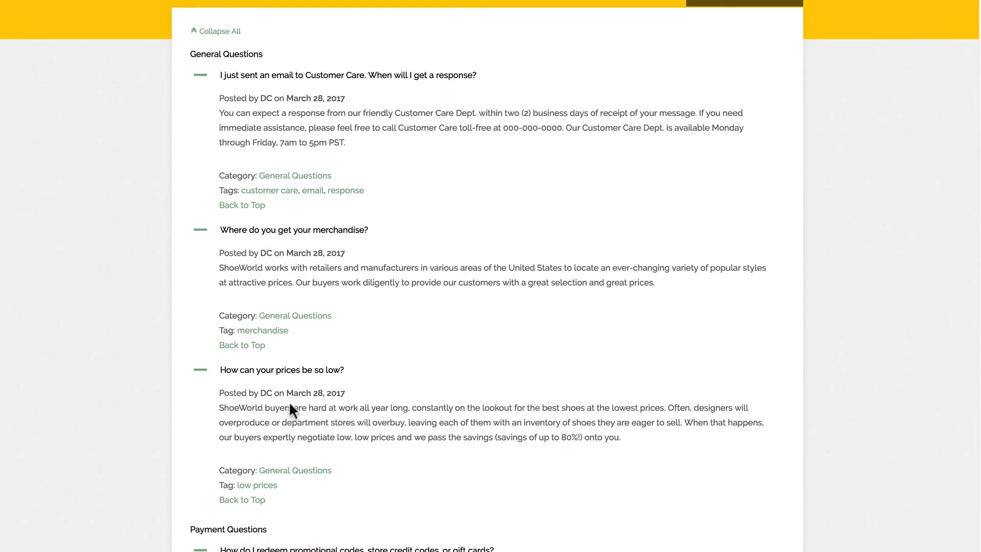
click(214, 32)
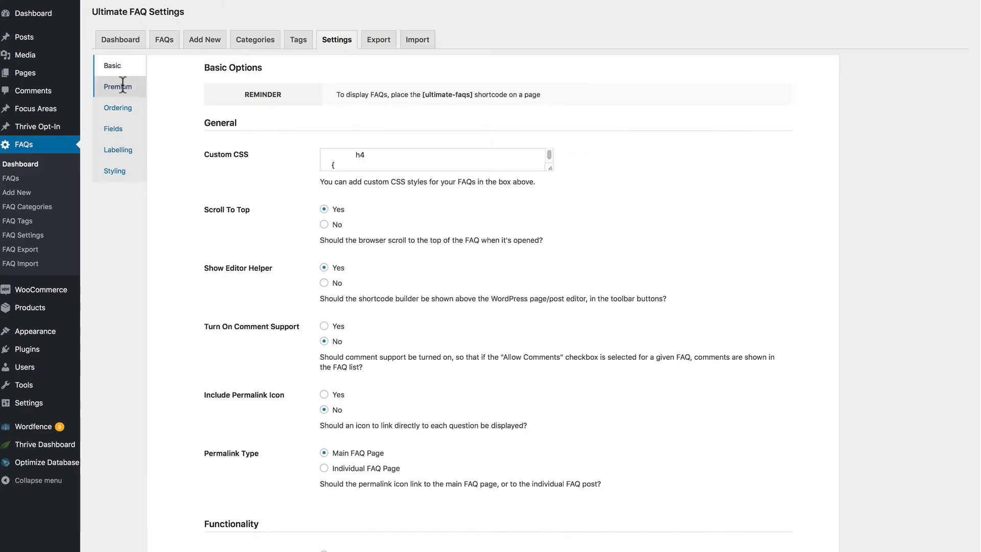
Review the Premium options for display style, ratings, permalinks, social media, WooCommerce and FAQ submission
click(122, 86)
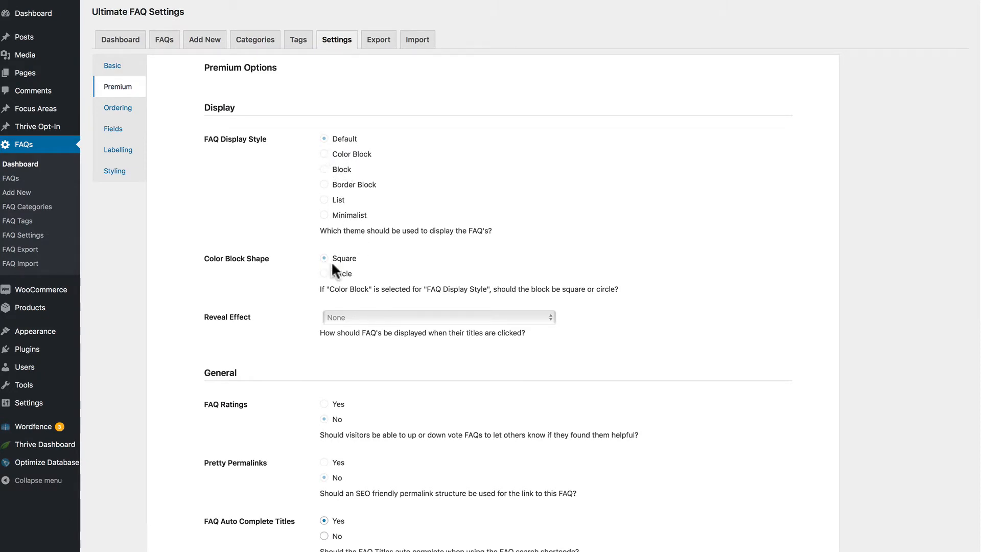
scroll(335, 319, down, 5)
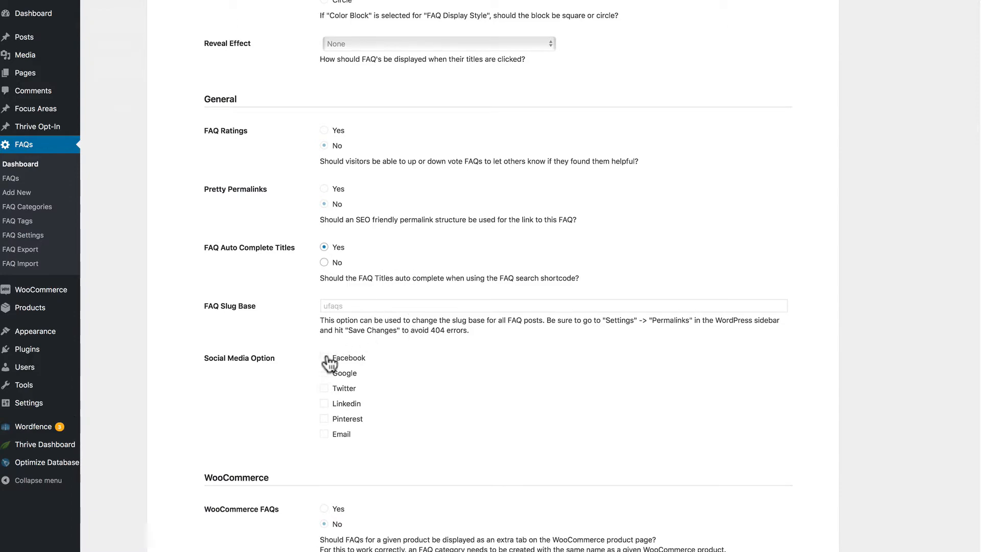
scroll(392, 351, down, 5)
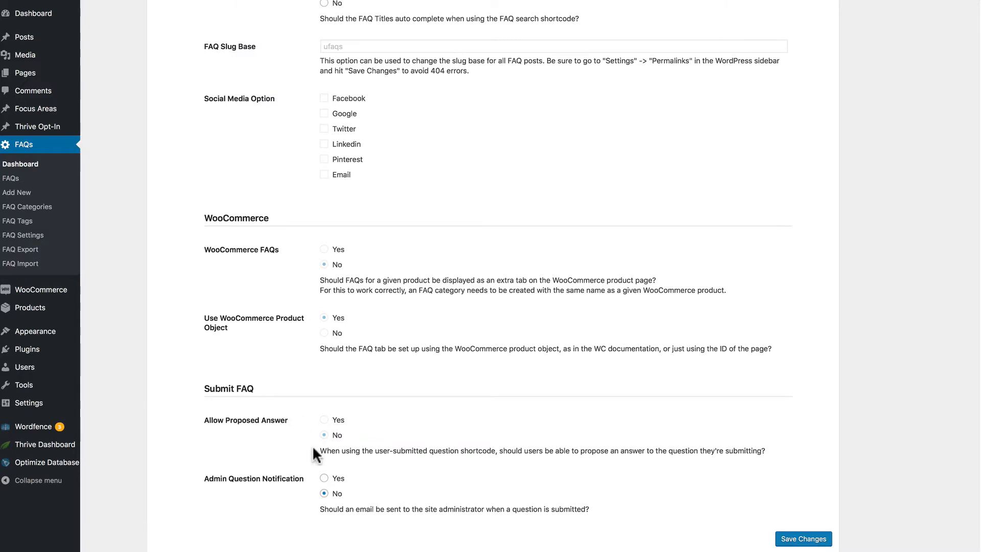
scroll(313, 452, up, 12)
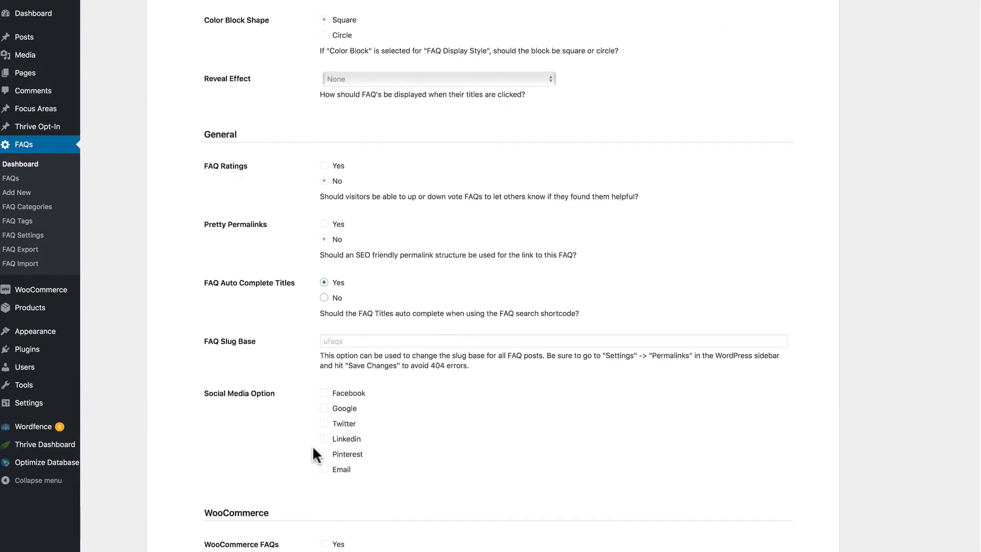
Review the Ordering options, including category grouping and the choices for Sort Categories and FAQ Ordering
click(127, 109)
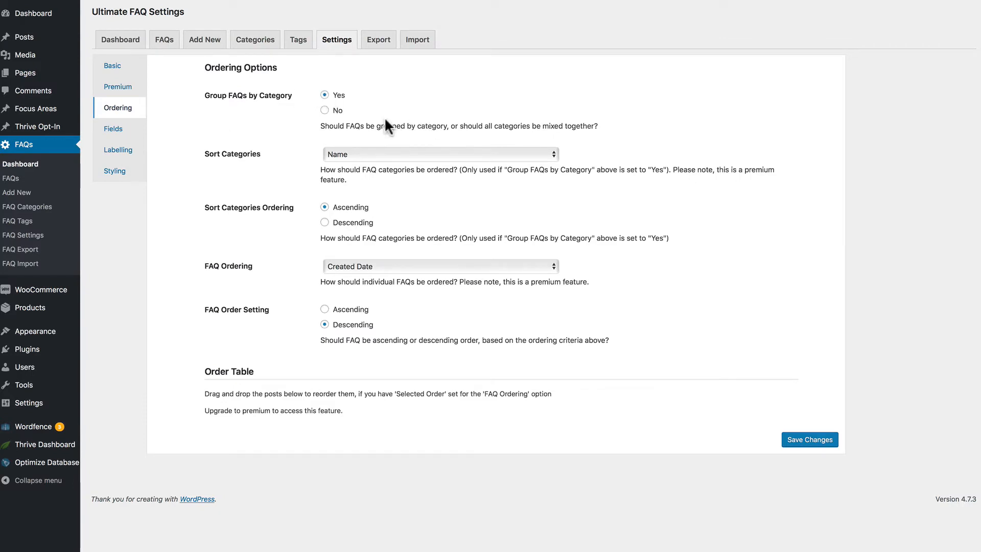
click(325, 95)
click(333, 153)
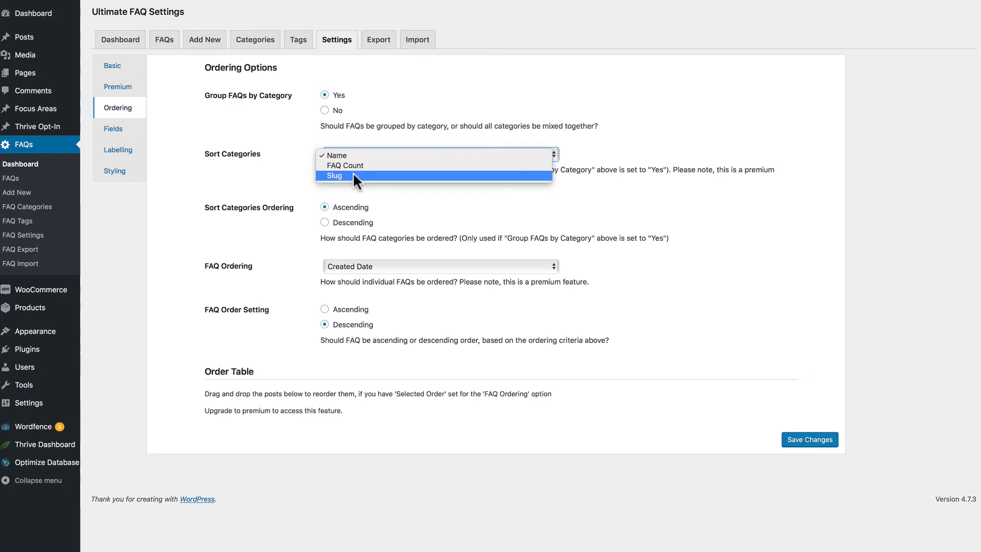
click(276, 168)
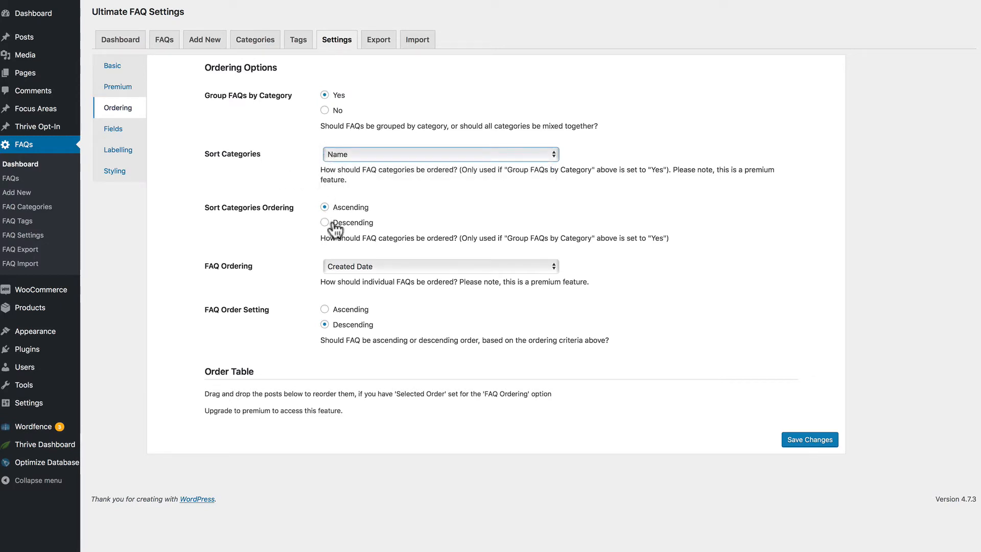
click(355, 268)
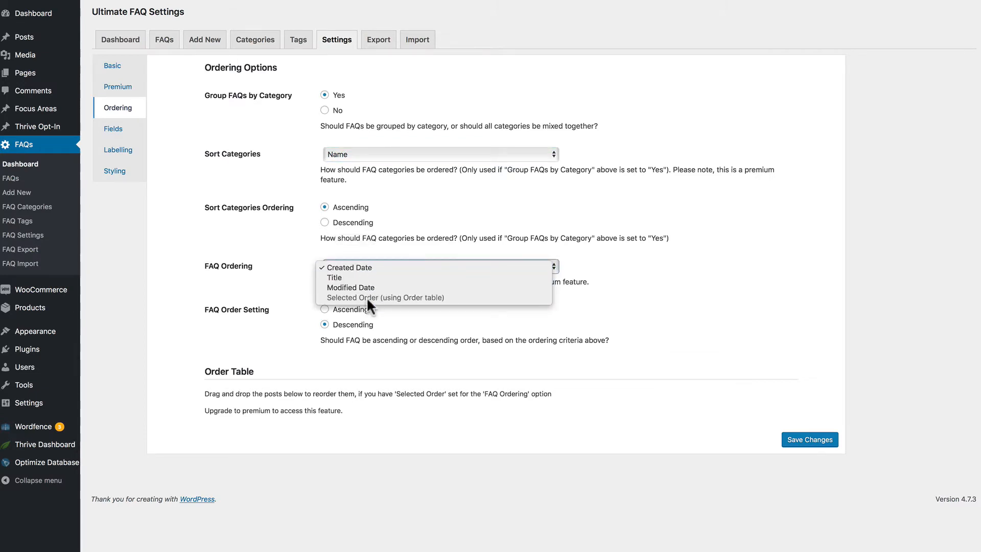
click(275, 278)
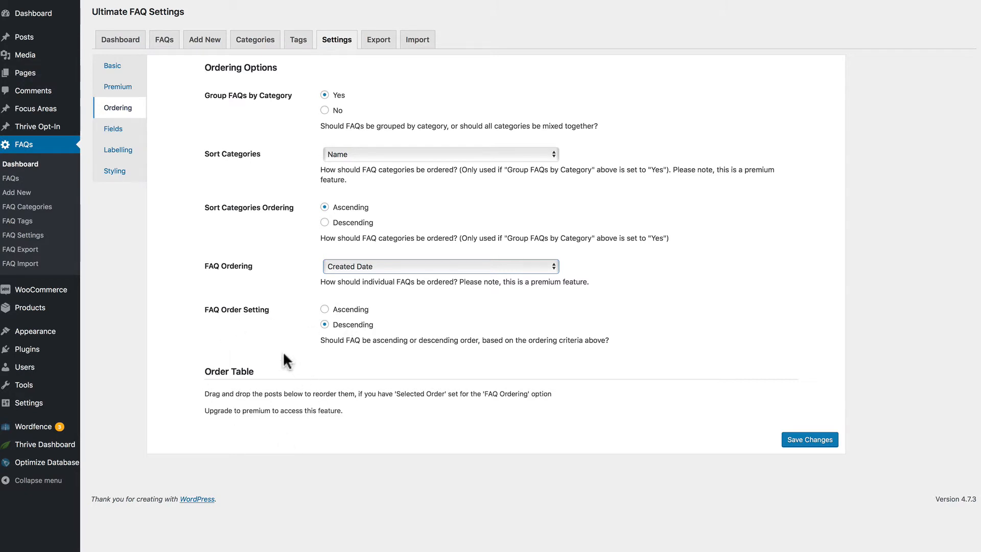
Review the Fields, Labelling and Styling settings and the plugin's Export and Import pages
click(115, 130)
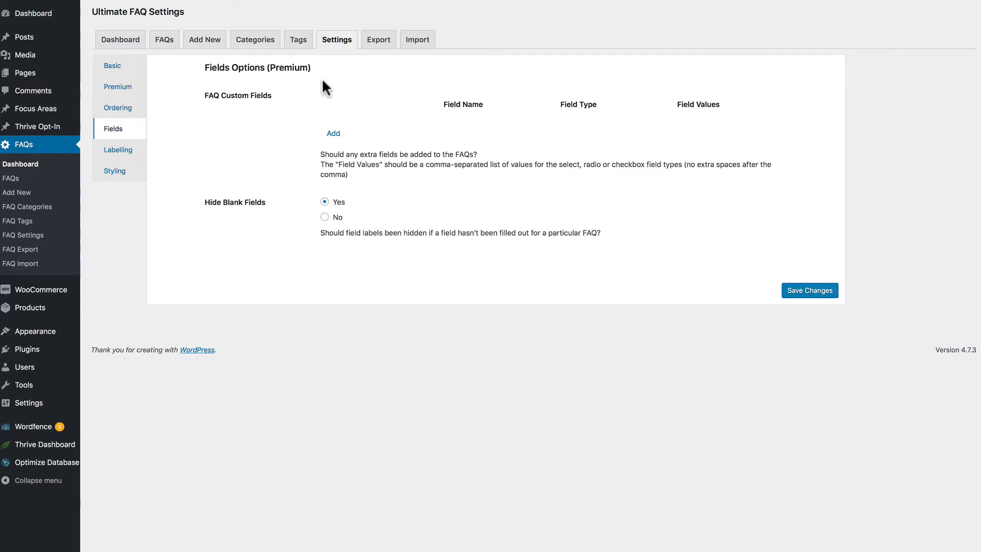
click(129, 150)
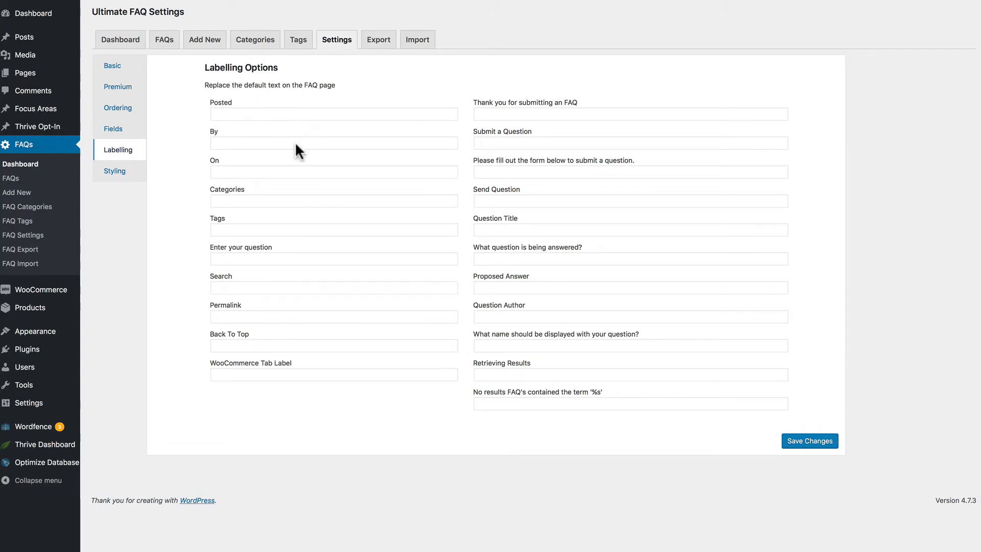
click(118, 171)
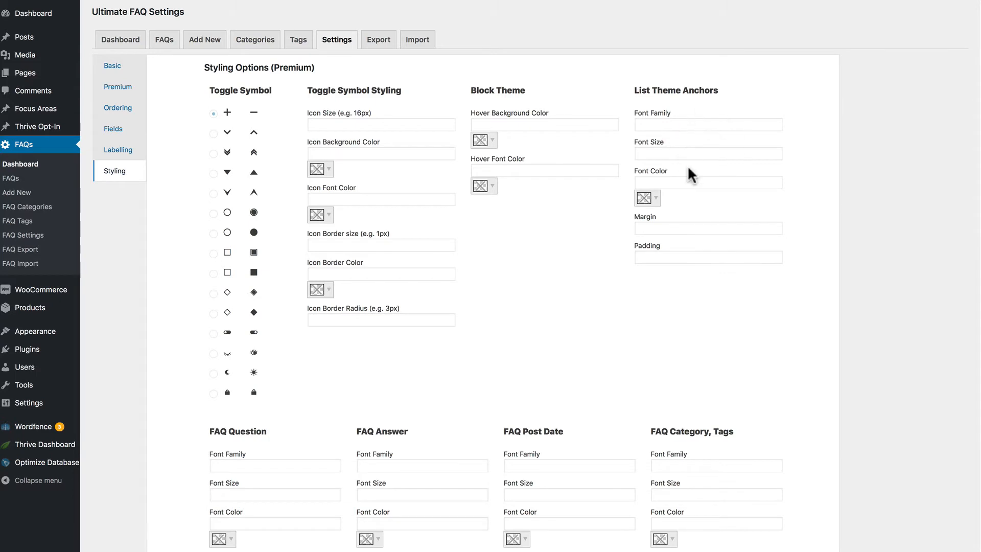
scroll(690, 173, down, 5)
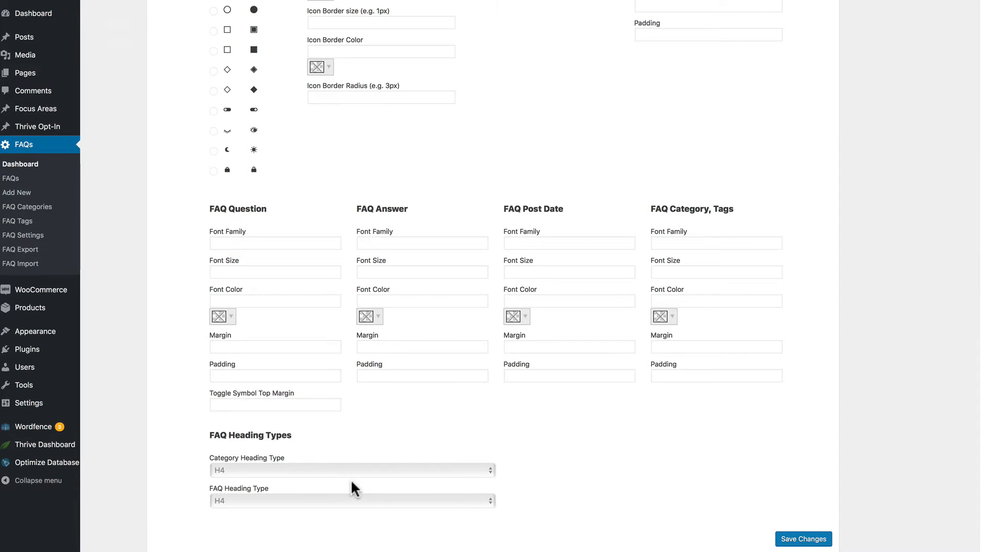
scroll(351, 483, up, 5)
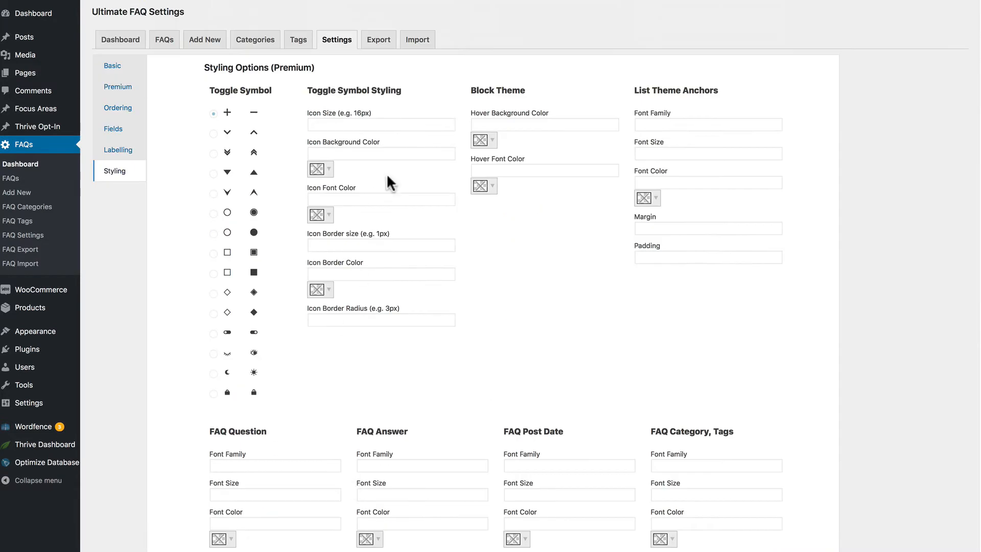
click(379, 42)
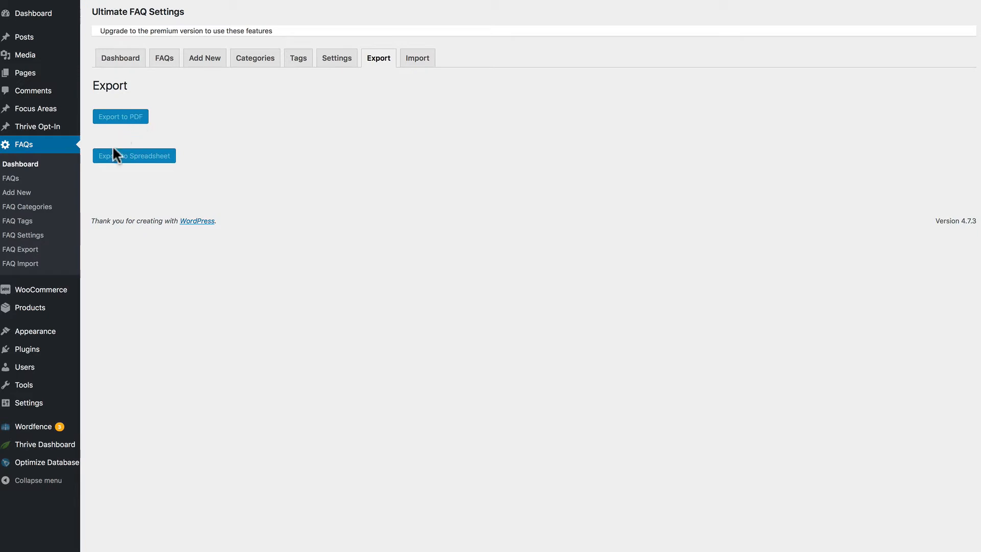
click(418, 58)
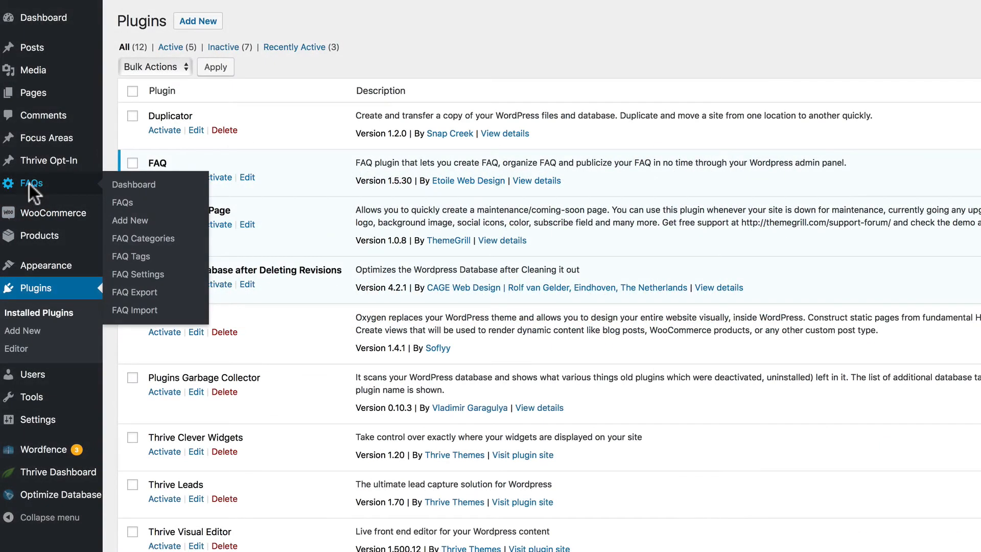
Copy the free 7-day trial code from the FAQs dashboard into the product key field and upgrade to the premium version
click(30, 184)
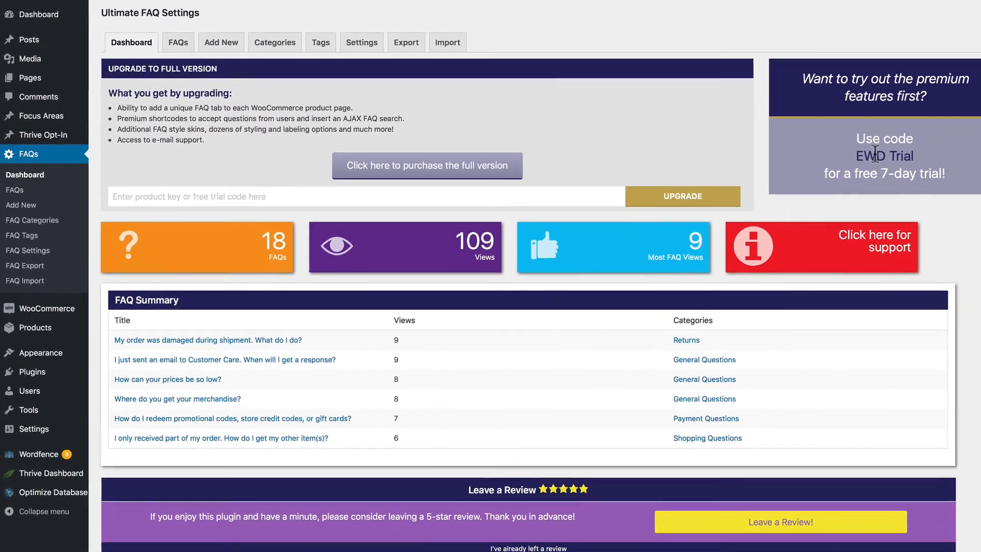
drag(917, 156, 801, 151)
key(ctrl+c)
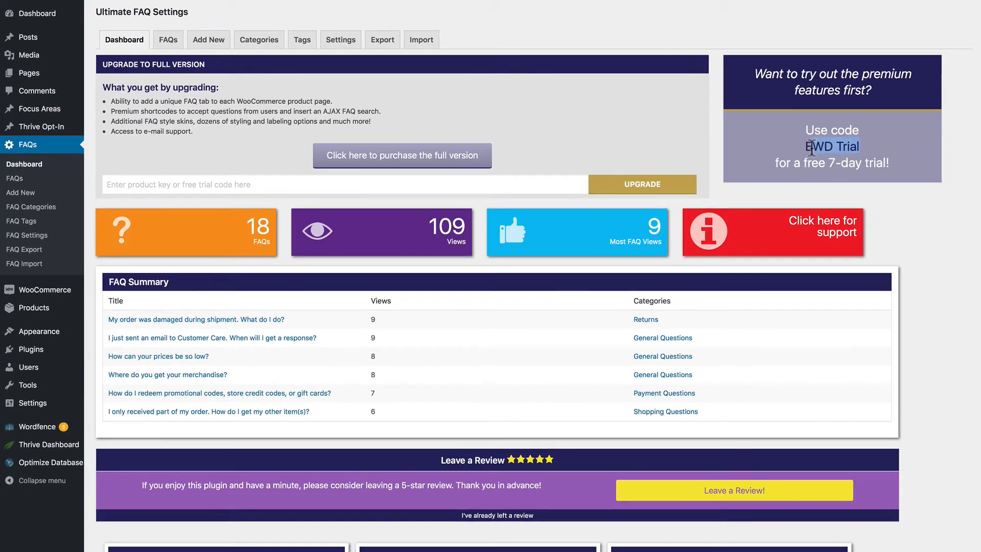
click(222, 190)
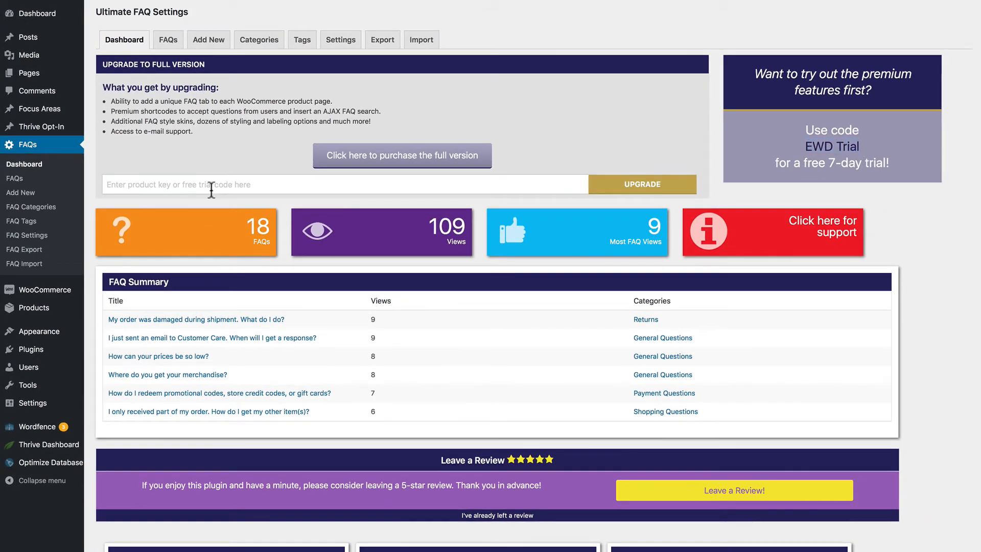
key(ctrl+v)
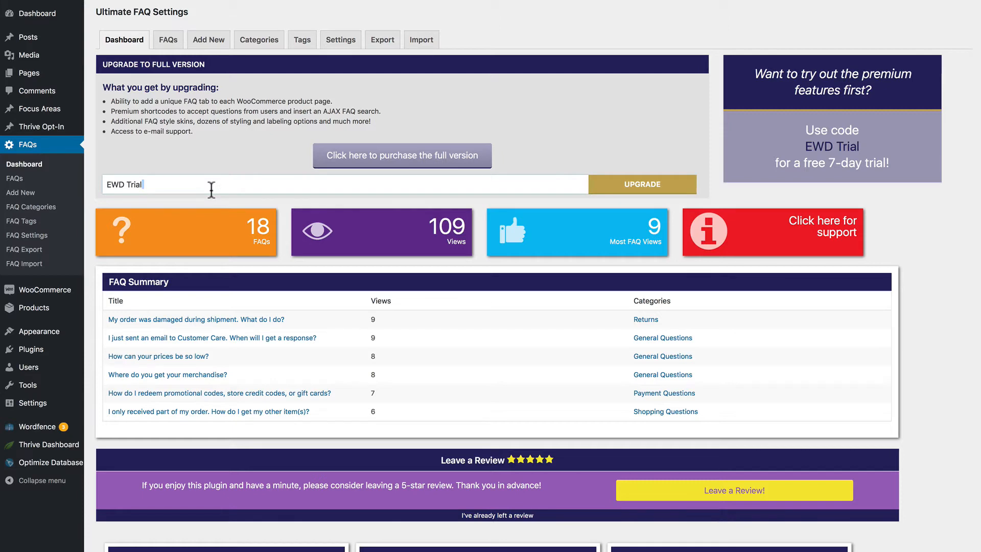
click(628, 188)
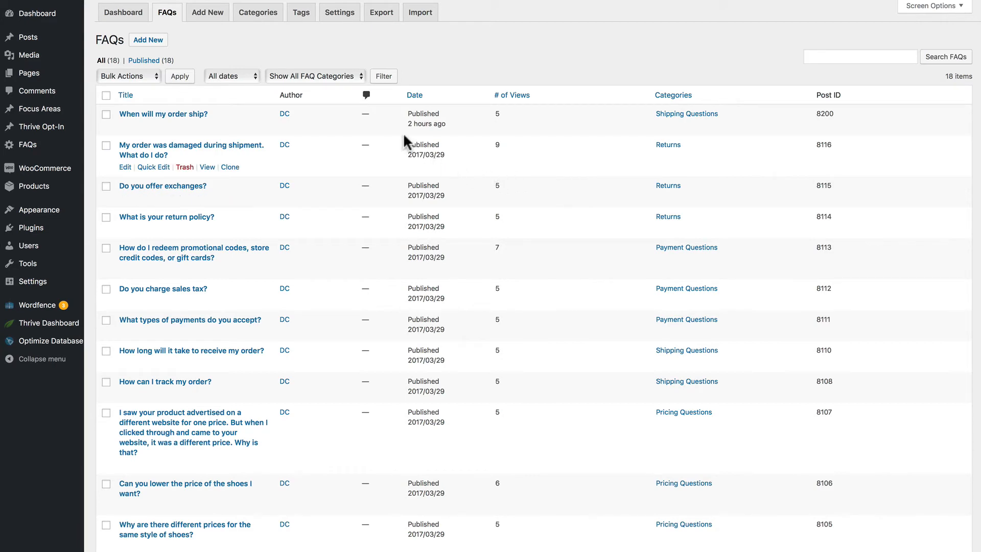
Set the premium FAQ Display Style to Color Block and save the settings
click(339, 12)
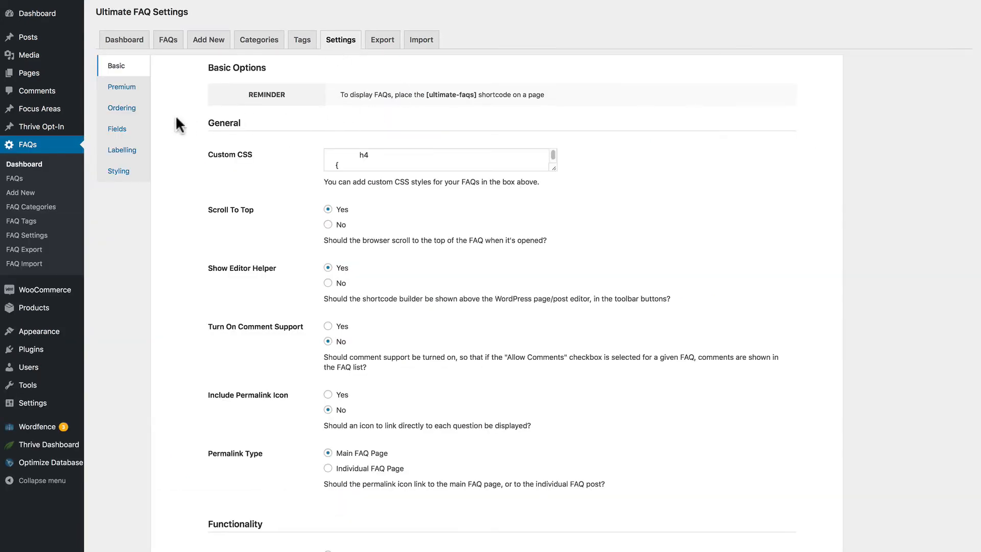
click(126, 87)
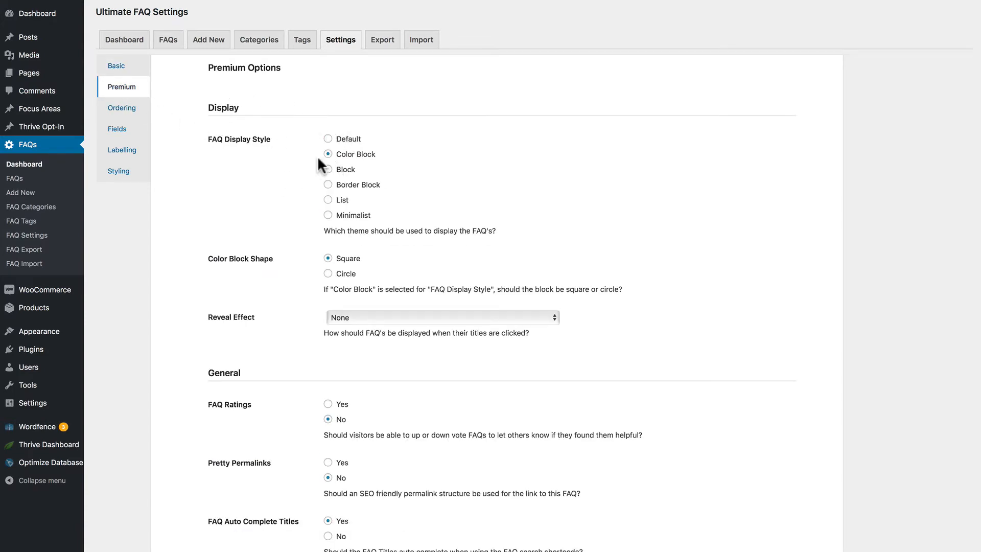
scroll(318, 161, down, 10)
click(816, 540)
Set the FAQ Display Style to Block, save, and test it on the live page's Customer Care email question
click(328, 170)
scroll(437, 197, down, 10)
click(804, 541)
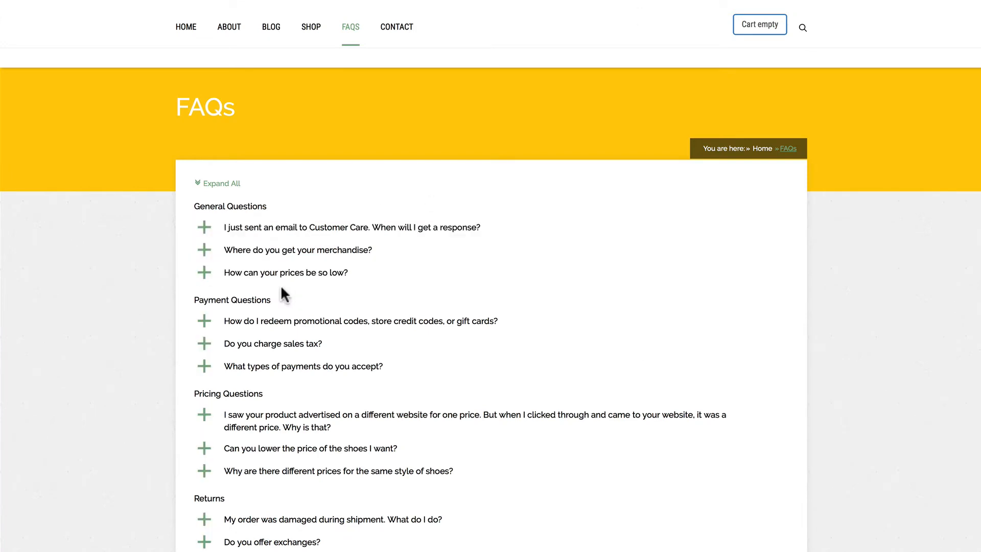
click(209, 232)
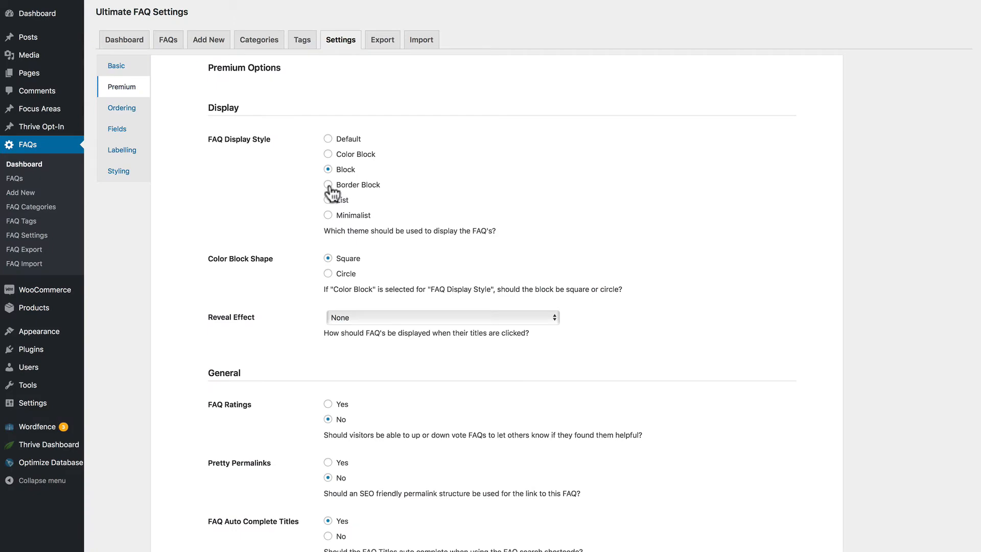
Set the FAQ Display Style to Border Block, save, and test expanding and collapsing questions on the live FAQ page
click(330, 185)
scroll(390, 191, down, 10)
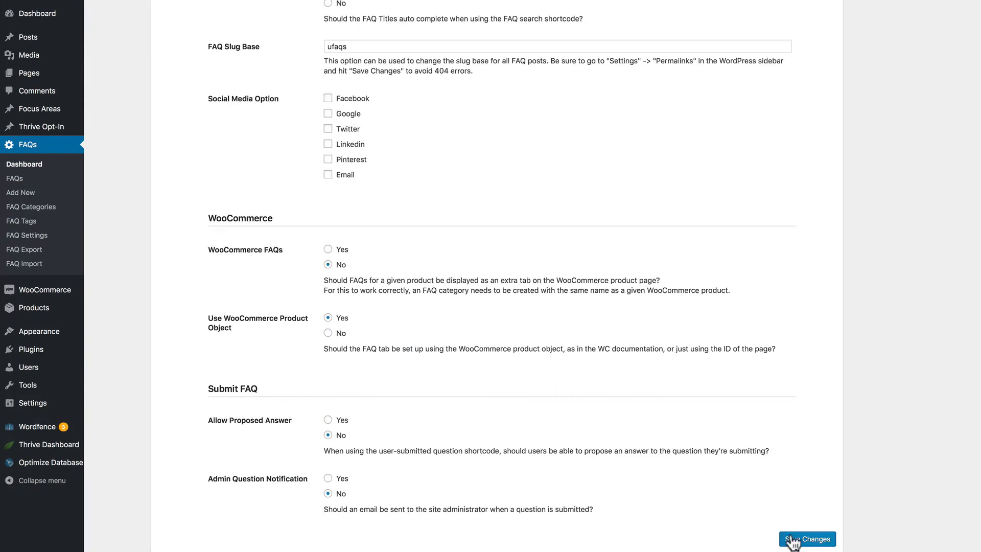
click(794, 539)
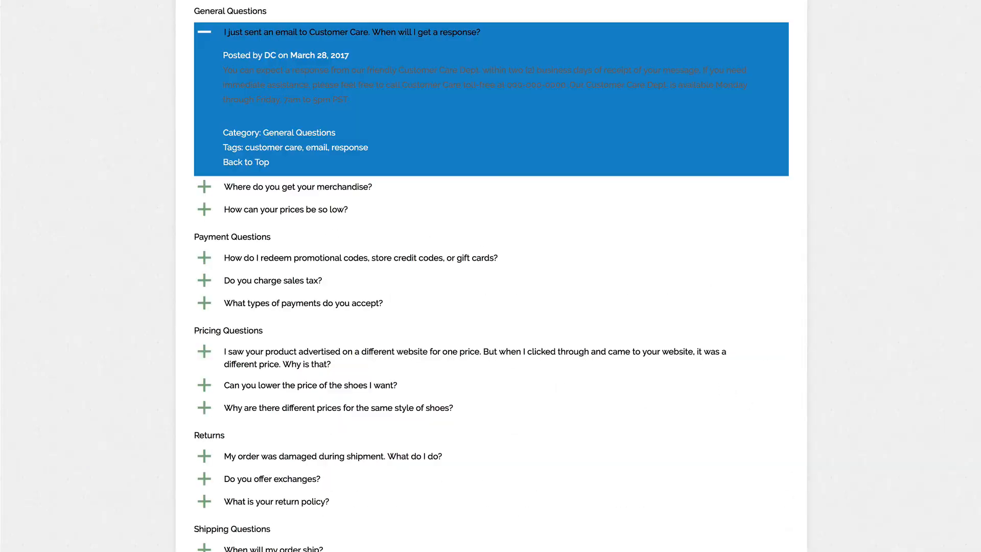
click(562, 32)
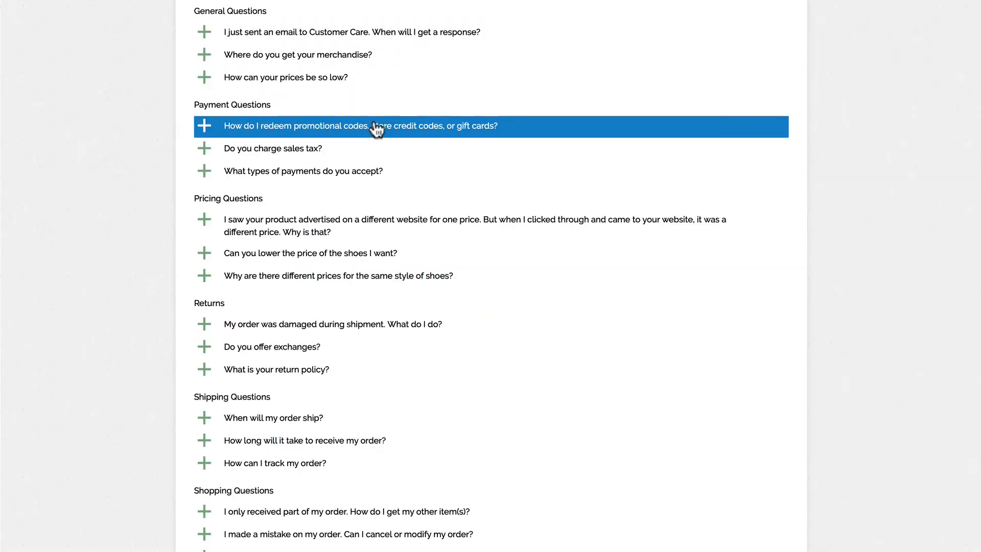
click(215, 79)
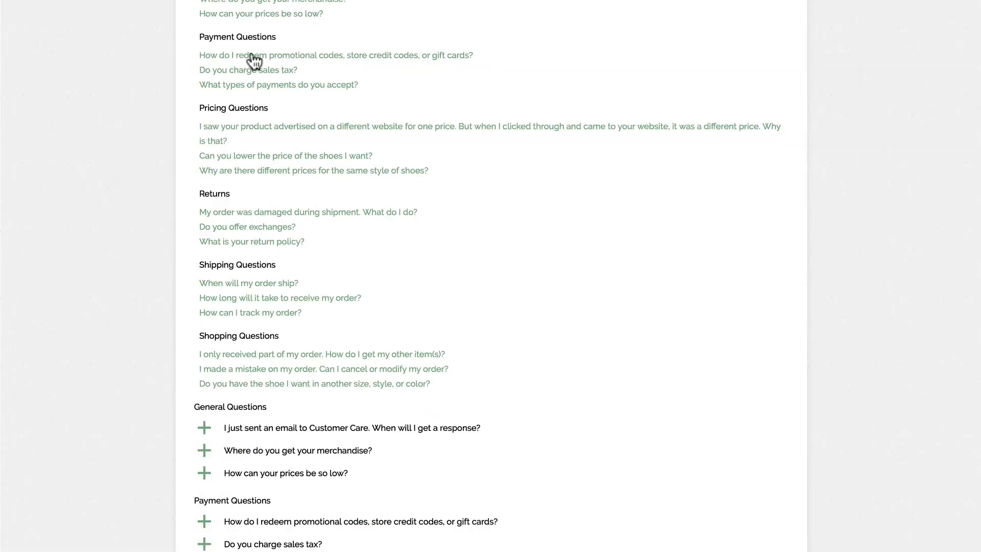
Test the List display style on the live page by following the promotional codes question link
click(254, 61)
scroll(205, 57, up, 5)
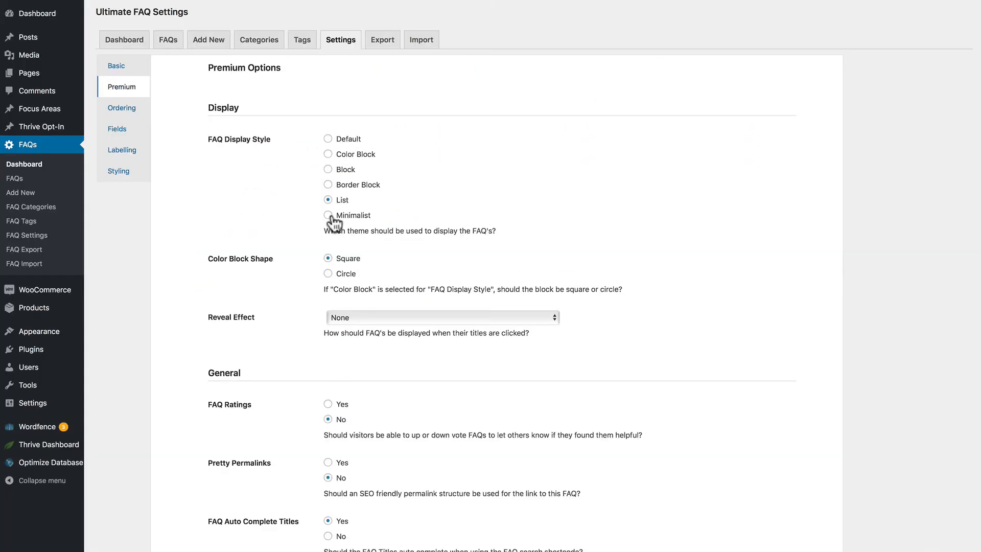
Set the FAQ Display Style to Minimalist, save, and test it on the live page's Customer Care email question
scroll(357, 224, down, 10)
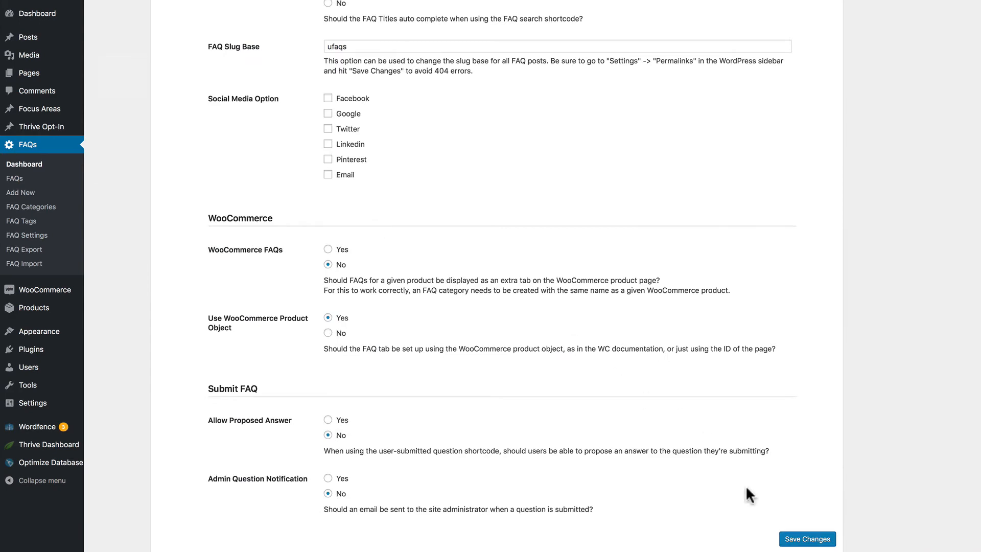
click(795, 537)
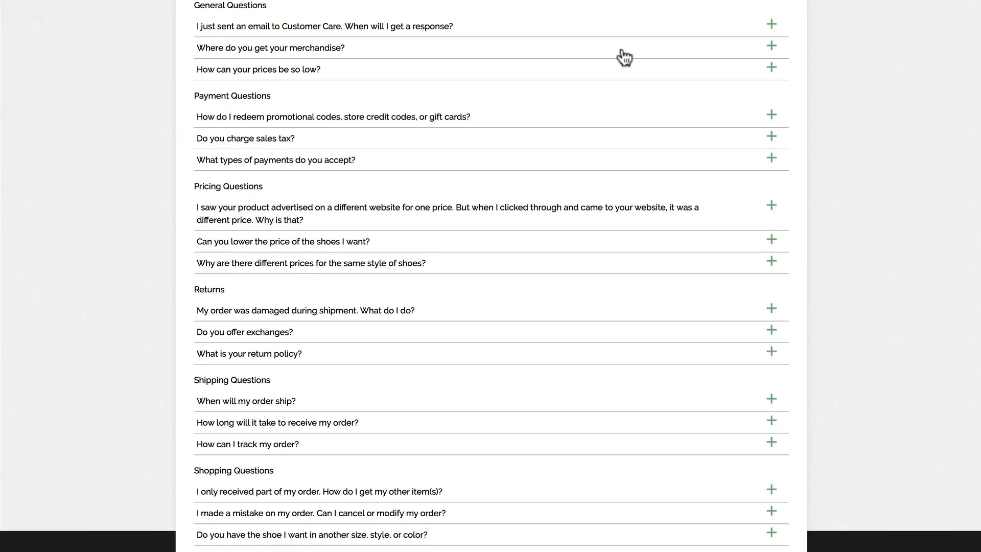
click(771, 26)
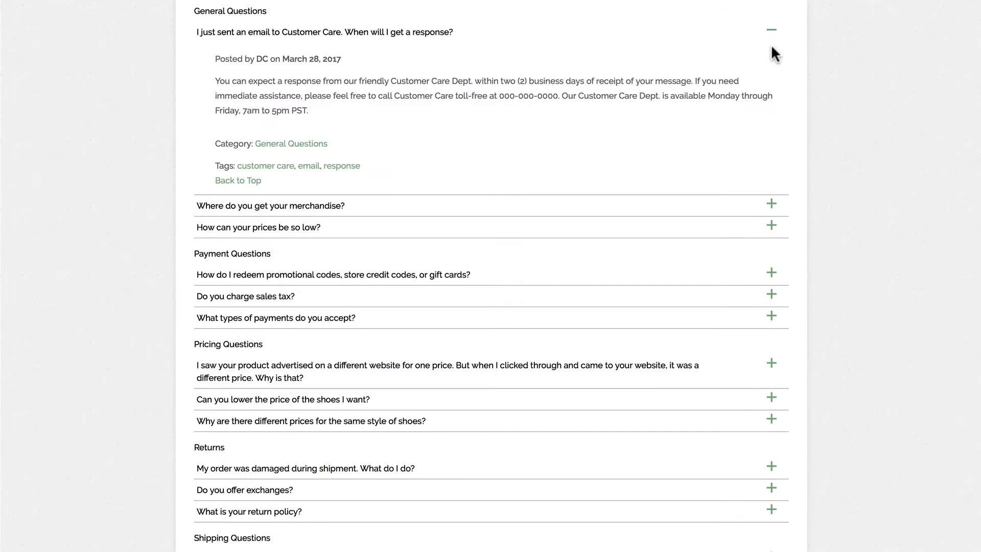
click(771, 31)
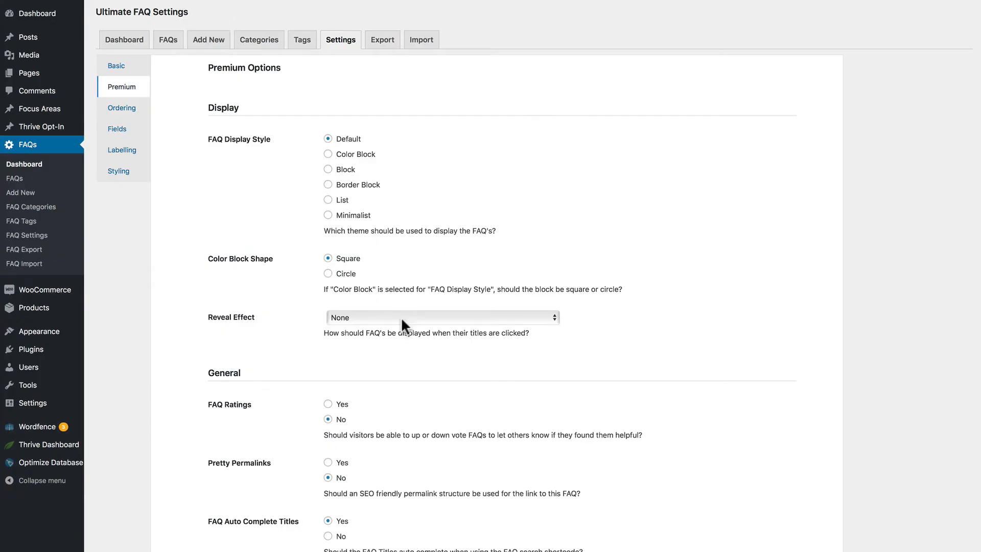
Set the Reveal Effect to Blind, save the settings, and test it on the live page's promotional codes question
click(402, 318)
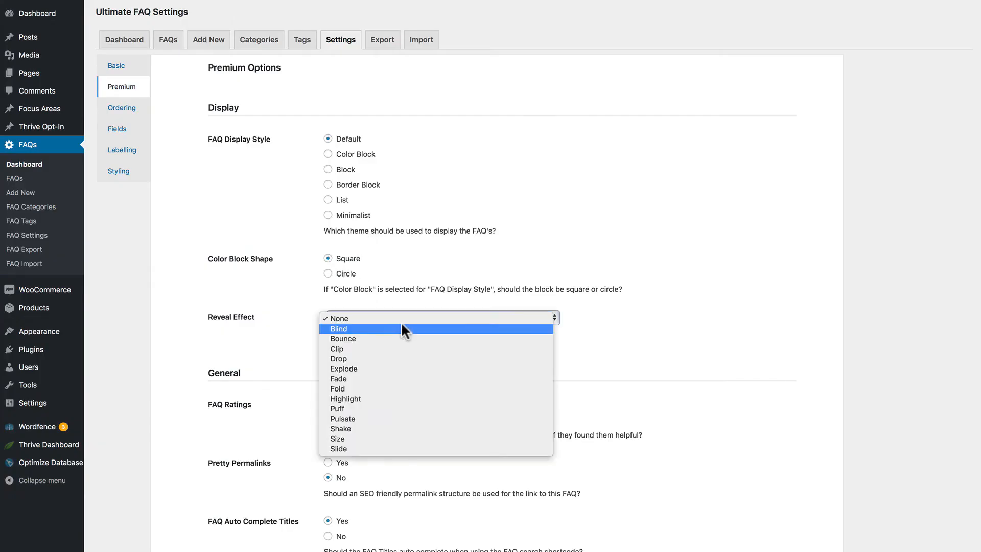
click(400, 328)
scroll(399, 324, down, 10)
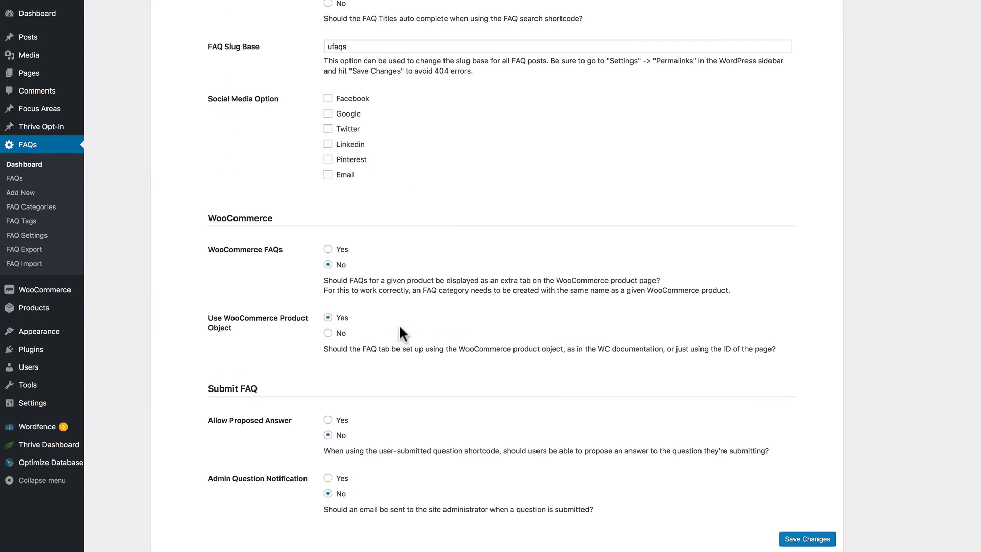
click(808, 539)
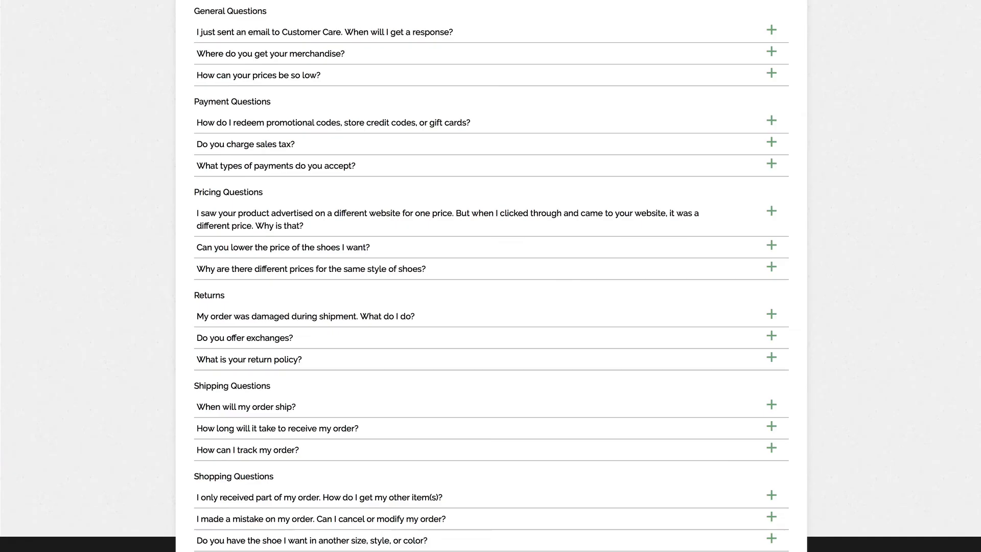
click(204, 127)
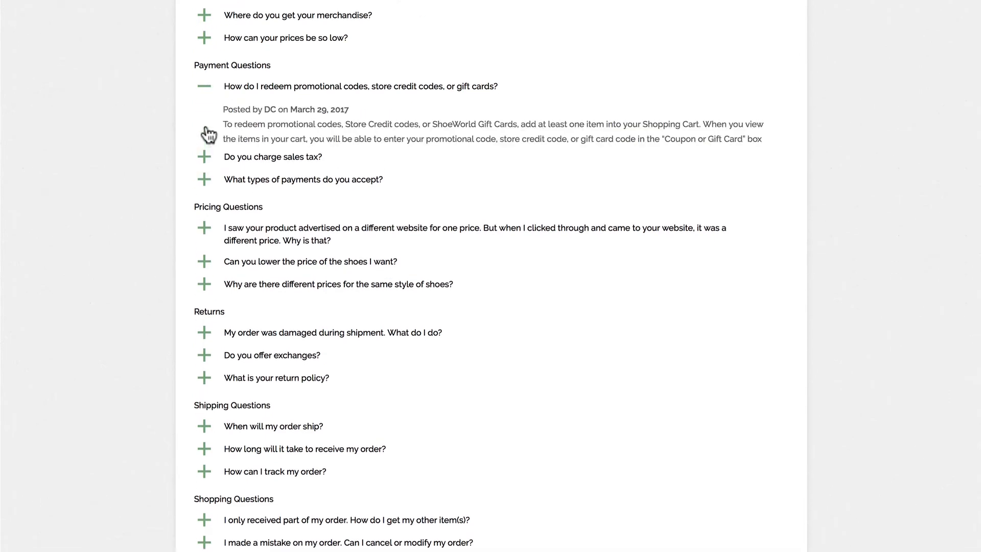
click(204, 87)
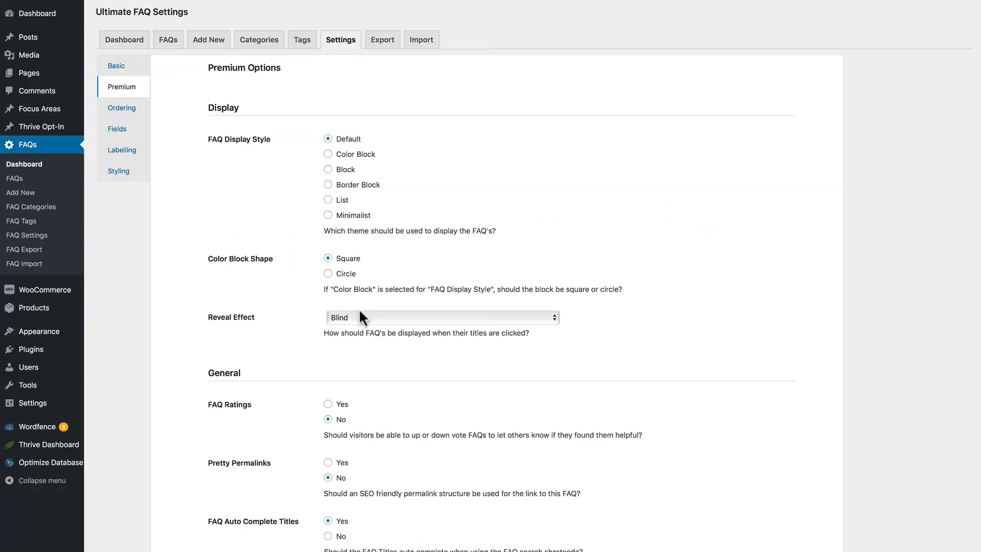
Review the Reveal Effect options, save the settings, and test the promotional codes question again on the live page
click(359, 317)
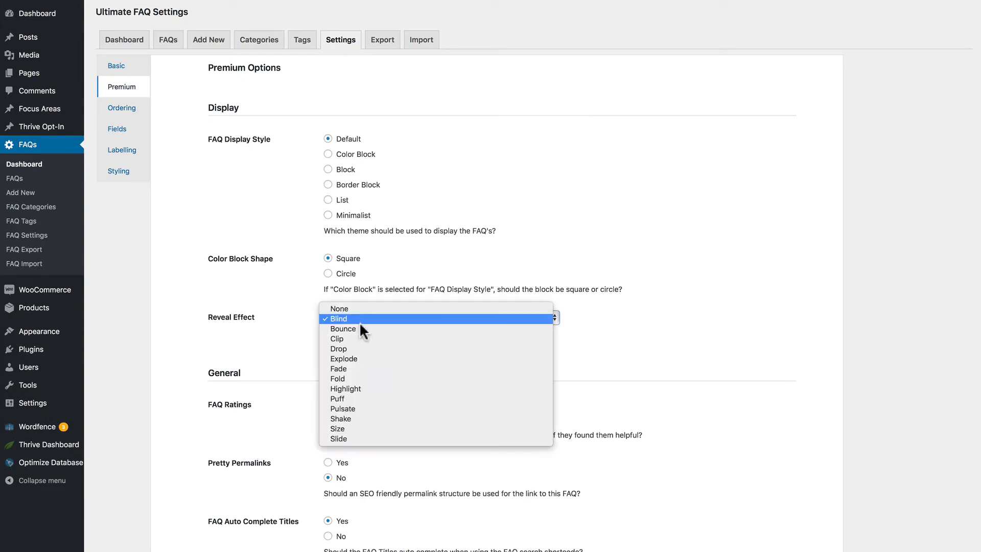
key(Escape)
scroll(562, 342, down, 10)
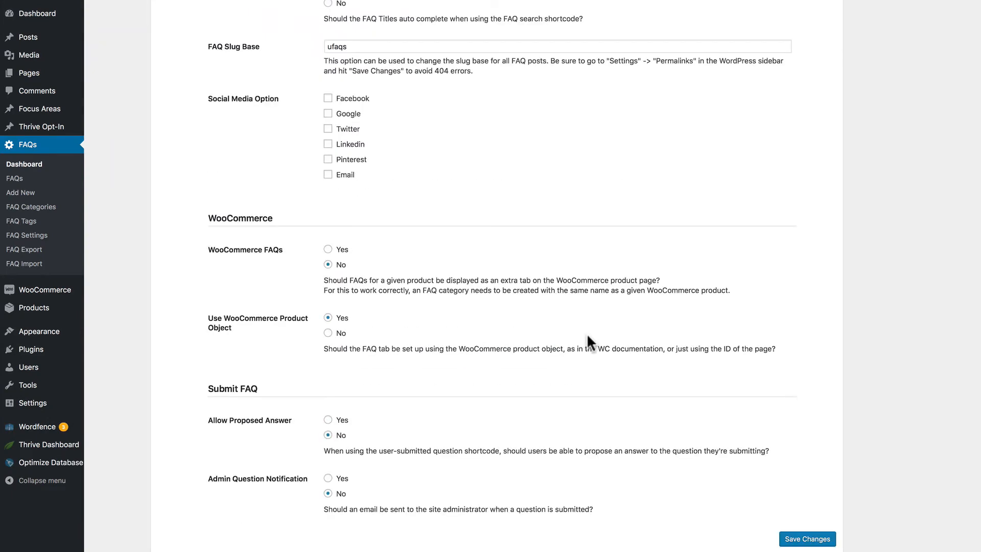
click(794, 540)
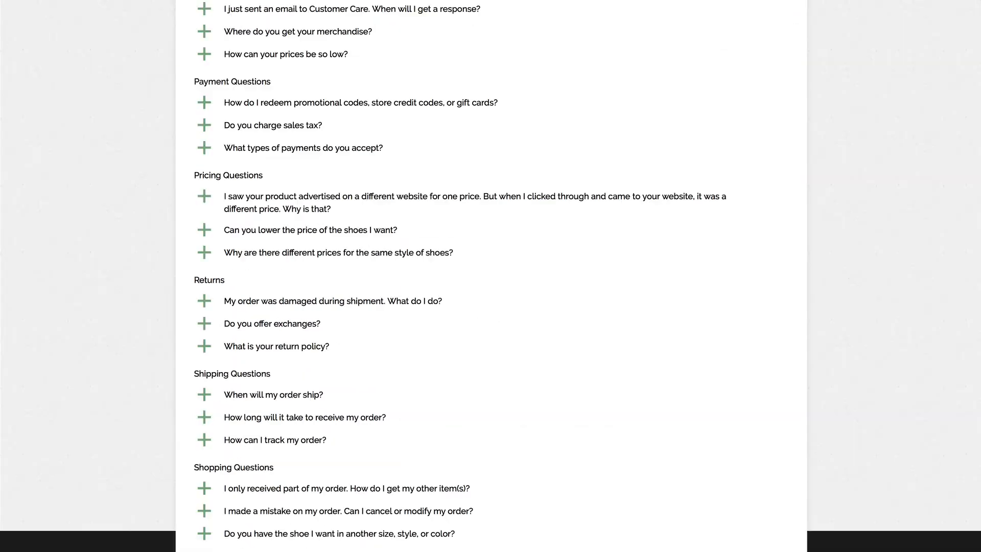
click(401, 104)
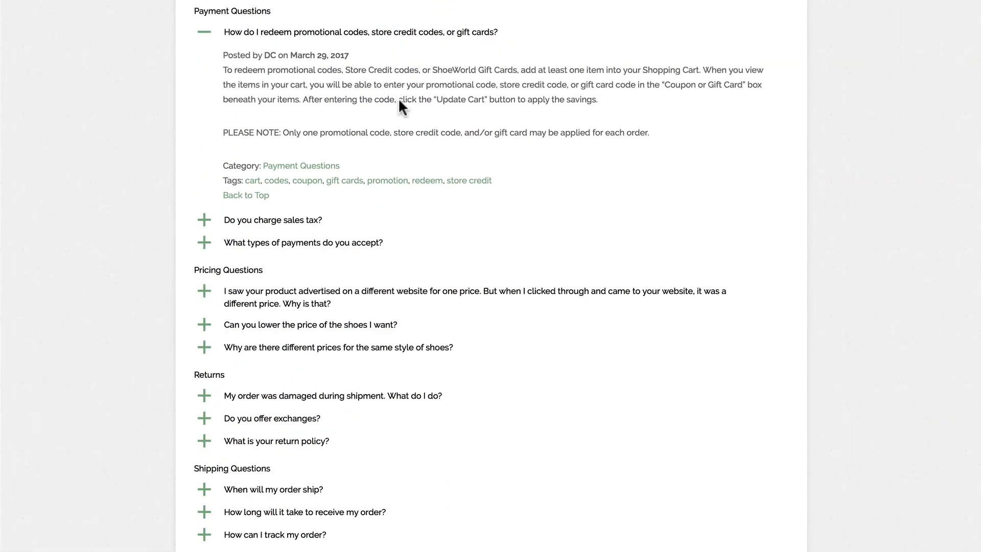
click(379, 36)
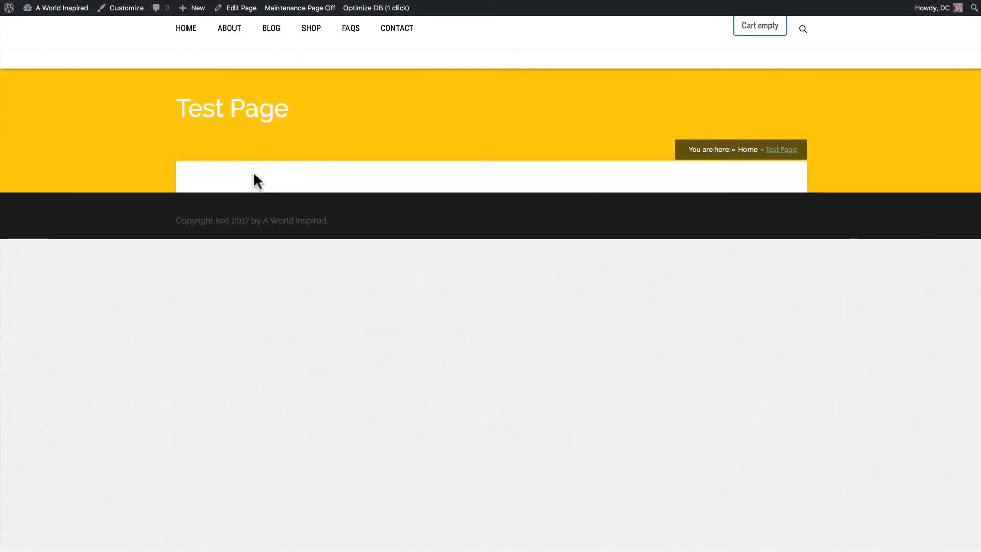
Edit the Test Page, insert a Display FAQs shortcode with all FAQs and categories, and update the page
click(240, 6)
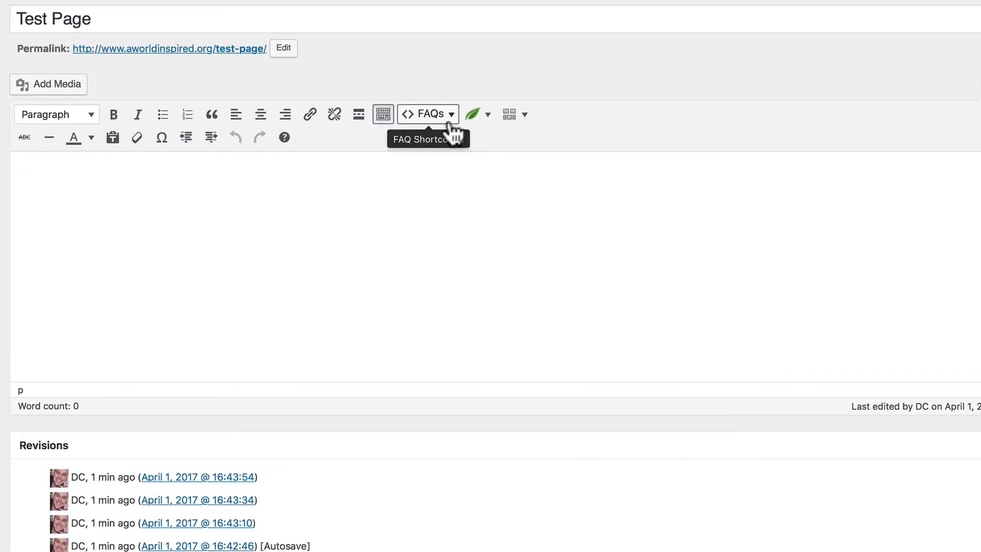
click(452, 126)
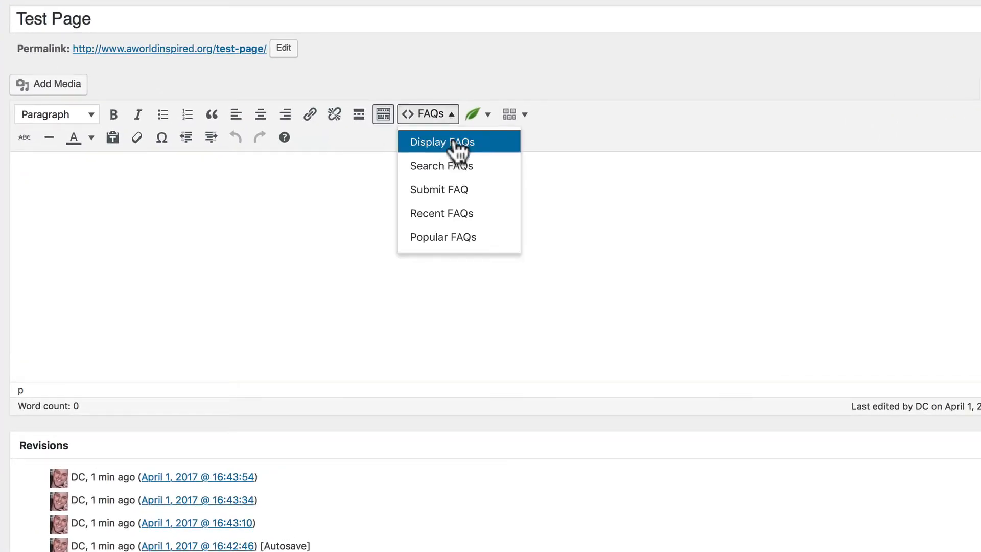
click(453, 139)
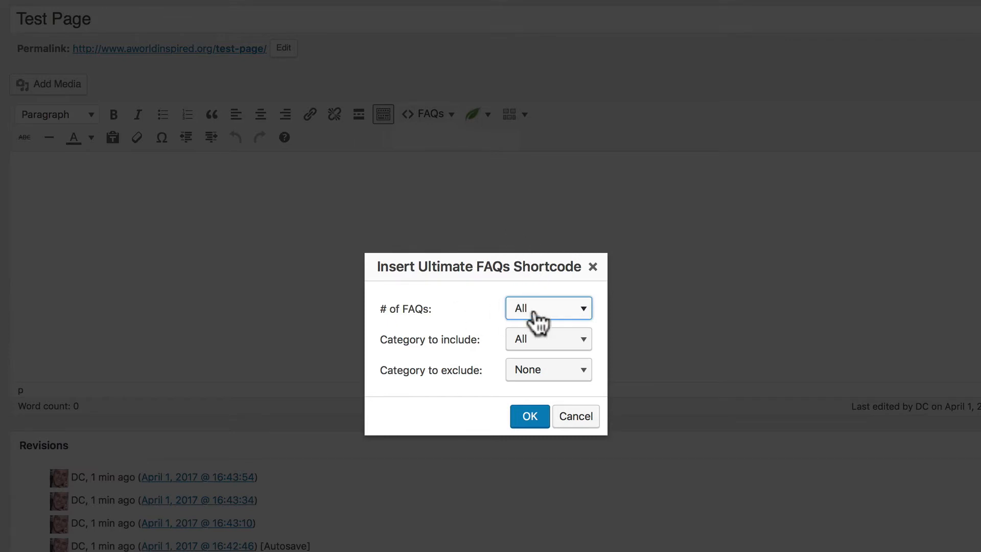
click(526, 421)
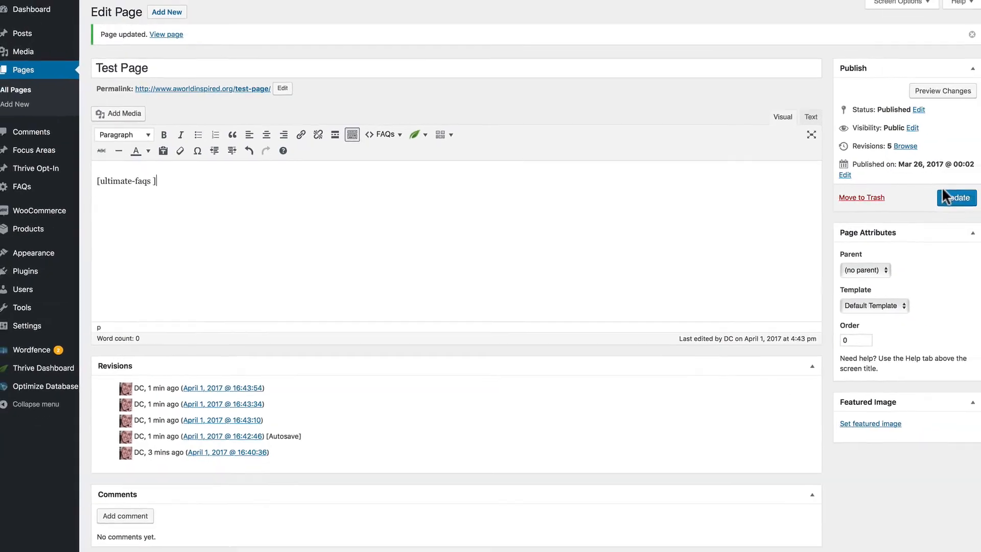
click(944, 194)
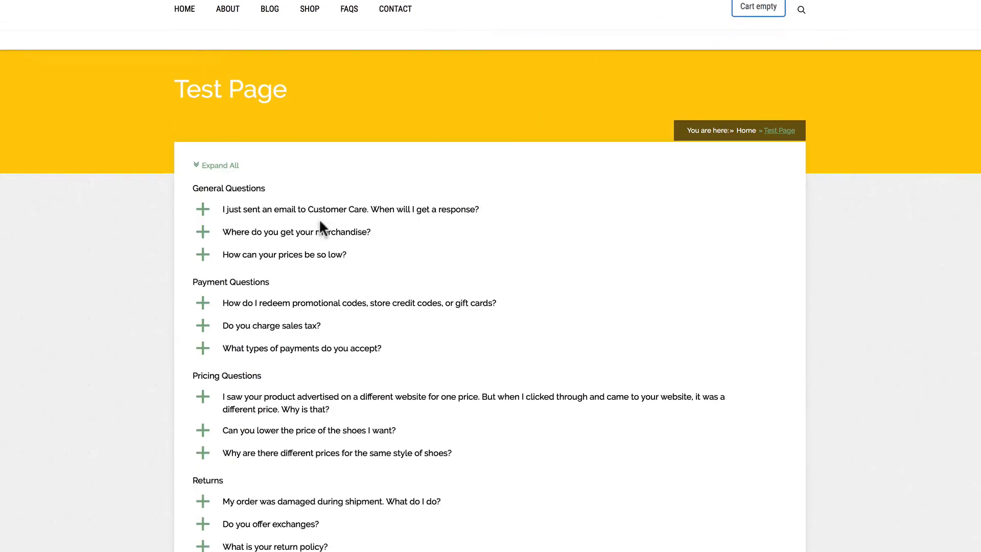
Check the FAQ list on the live Test Page, expanding and collapsing the Customer Care email question
scroll(338, 266, down, 4)
scroll(307, 287, up, 3)
click(202, 134)
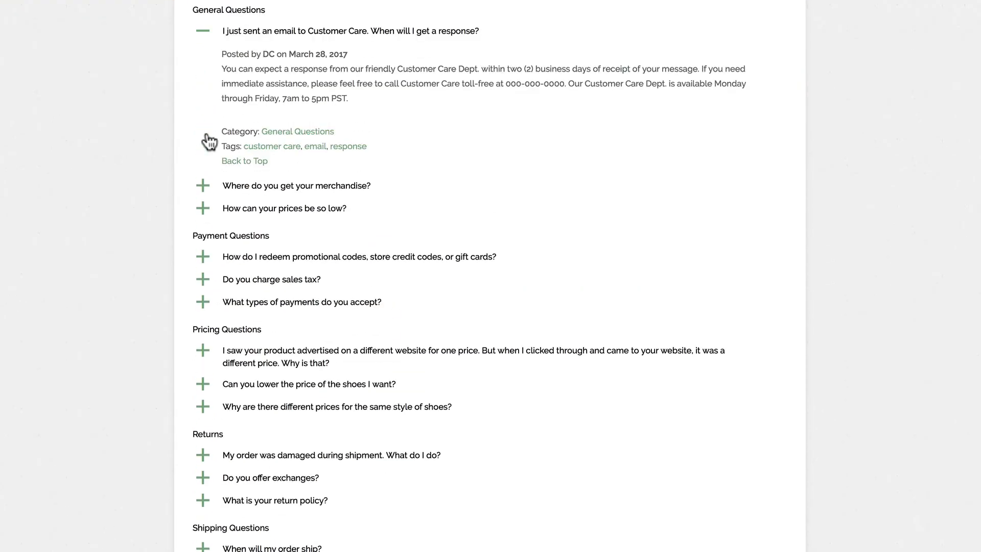
click(206, 34)
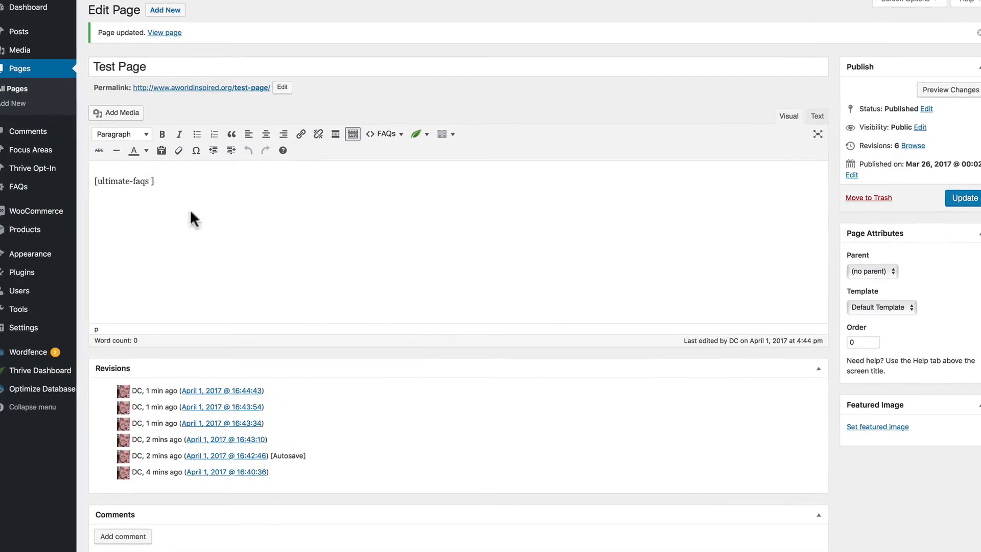
Replace the Test Page's shortcode with a Display FAQs shortcode limited to 3 FAQs, with a blank category to include
key(BackSpace)
click(396, 130)
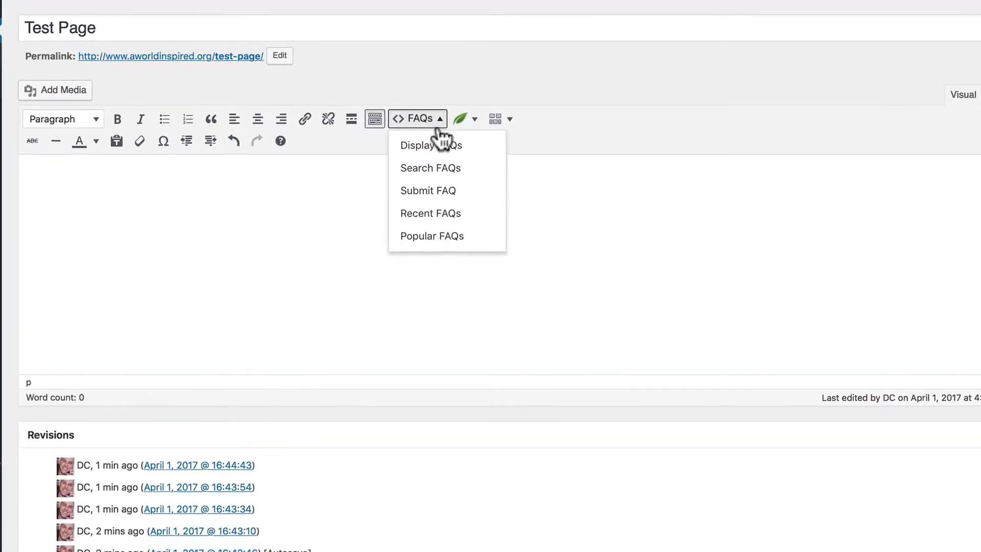
click(403, 149)
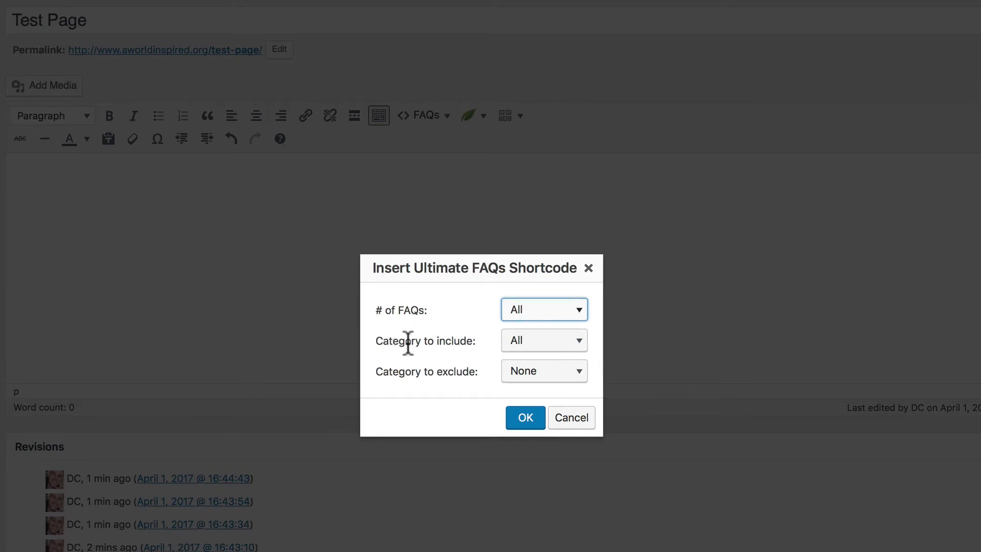
click(532, 313)
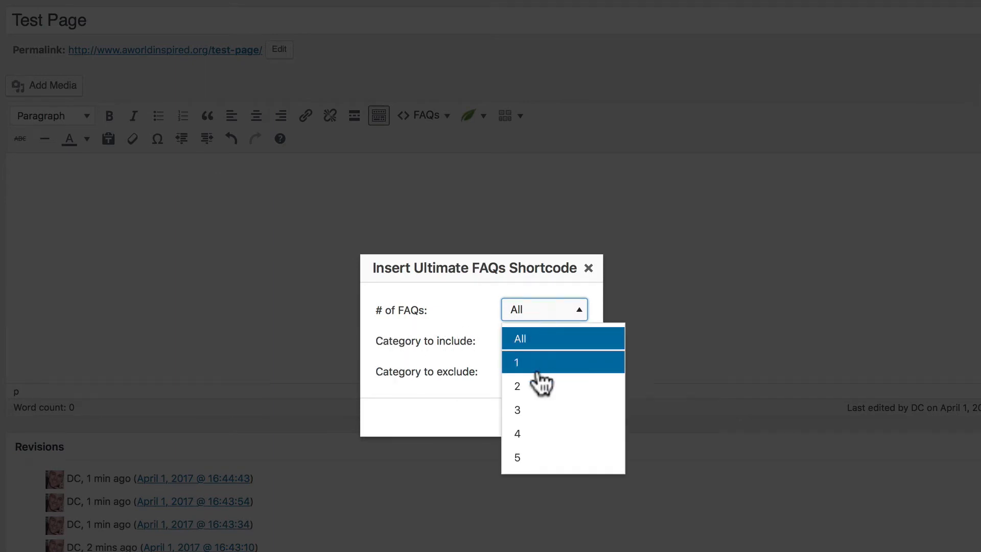
click(539, 409)
click(533, 344)
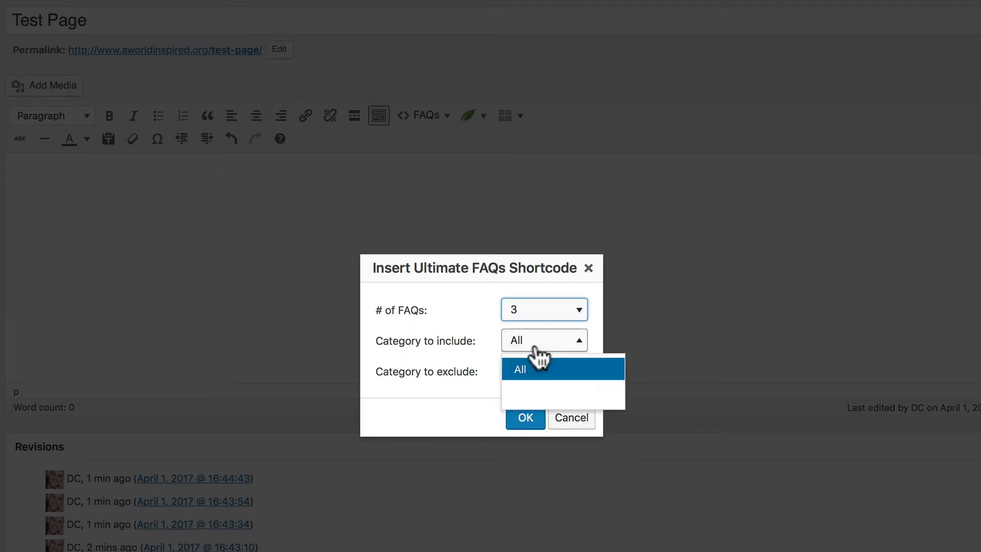
click(540, 397)
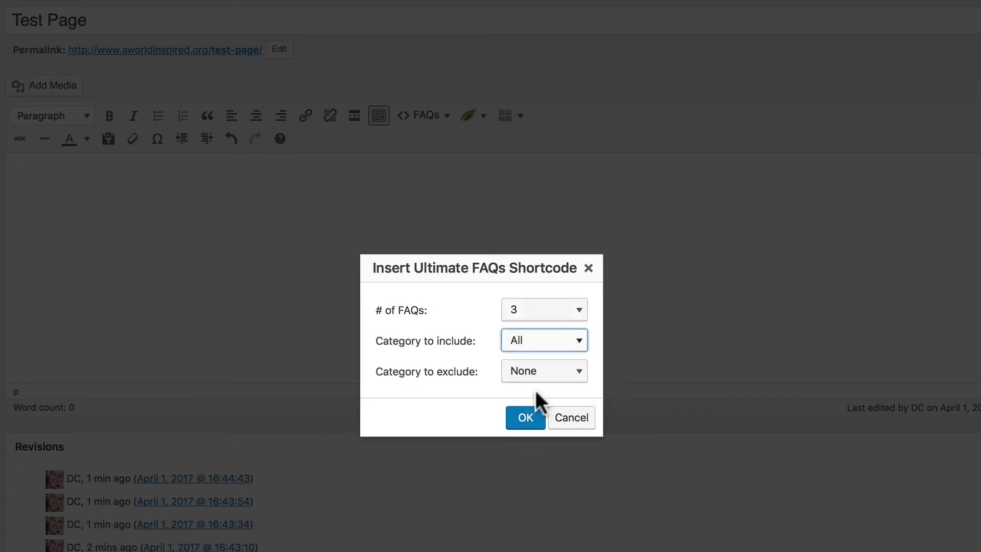
click(527, 419)
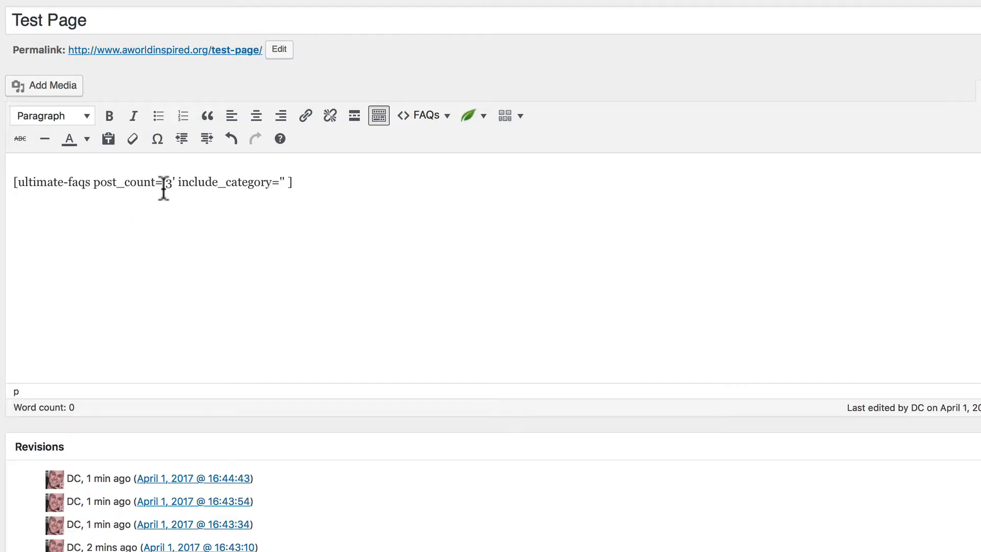
Set the shortcode's include_category to 'returns', update the page, and test the damaged-order question on the live page
click(284, 182)
text(returns)
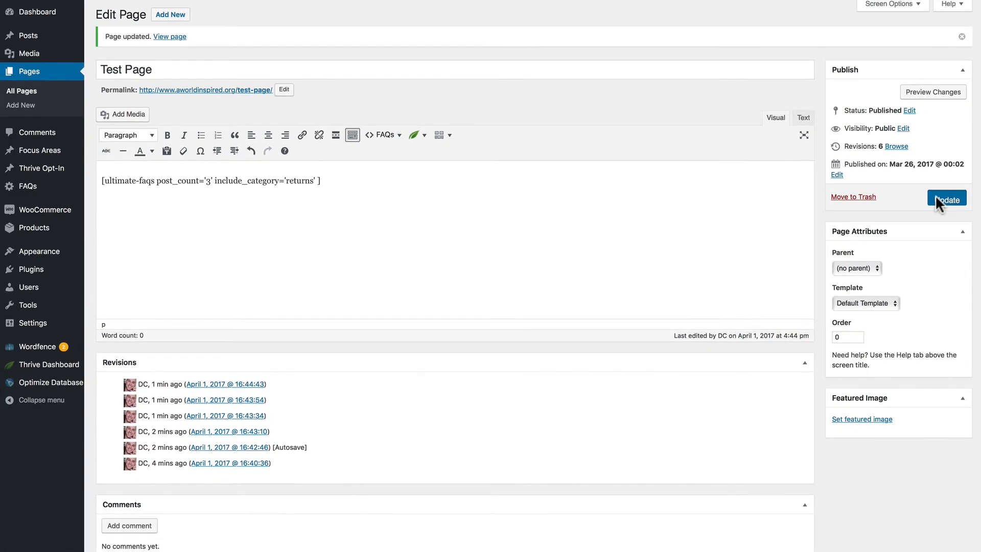
click(943, 200)
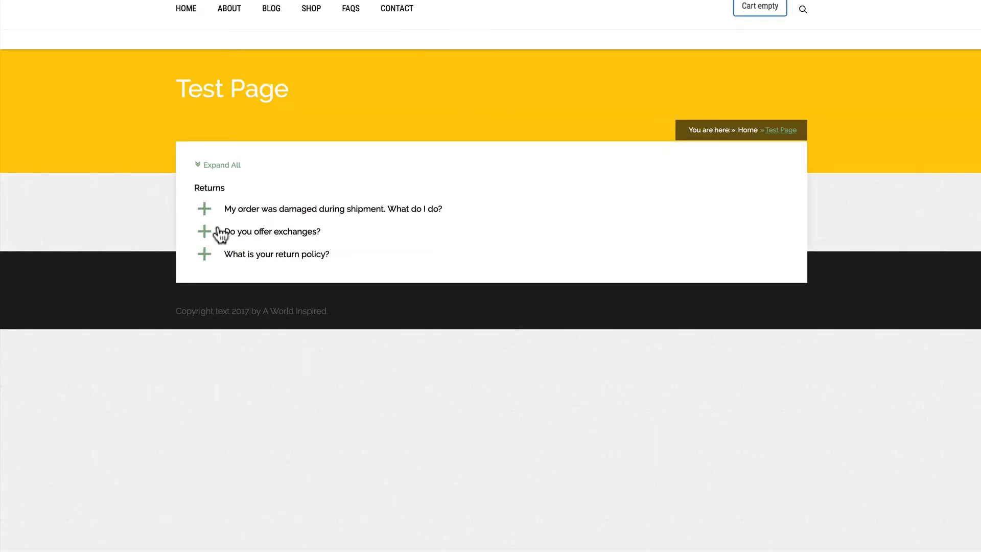
click(204, 209)
click(204, 210)
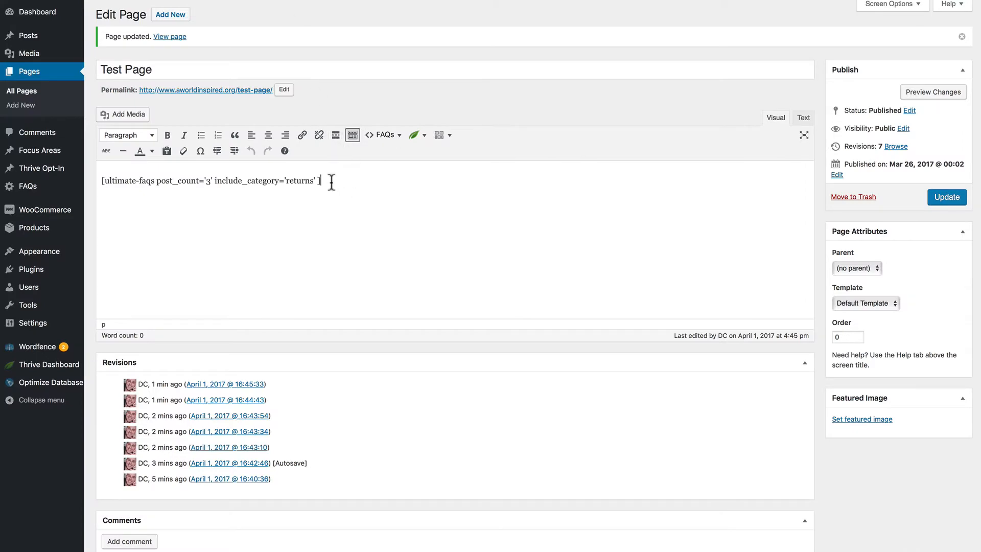
Replace the Test Page's shortcode with a Search FAQs shortcode for all categories that shows all FAQs on pageload, and update the page
triple_click(332, 182)
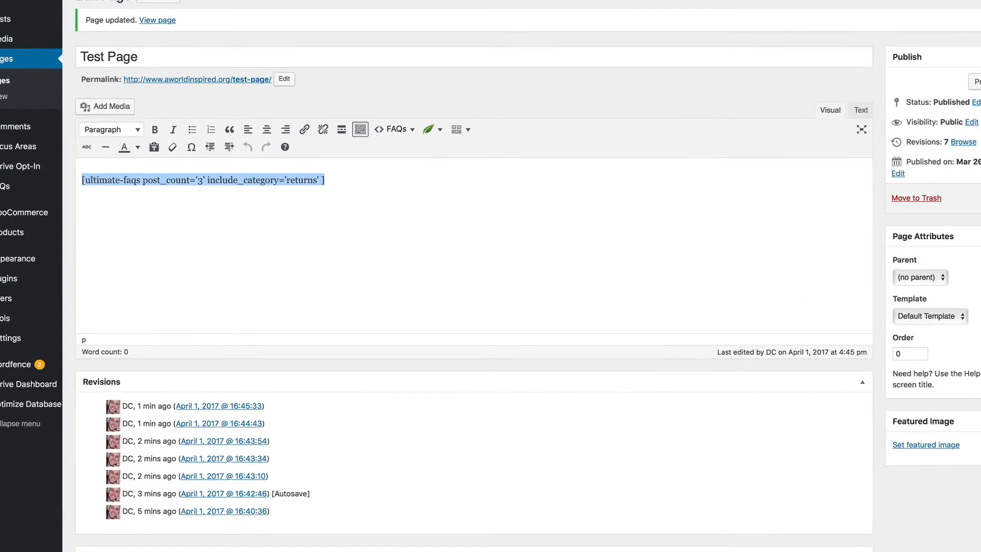
key(BackSpace)
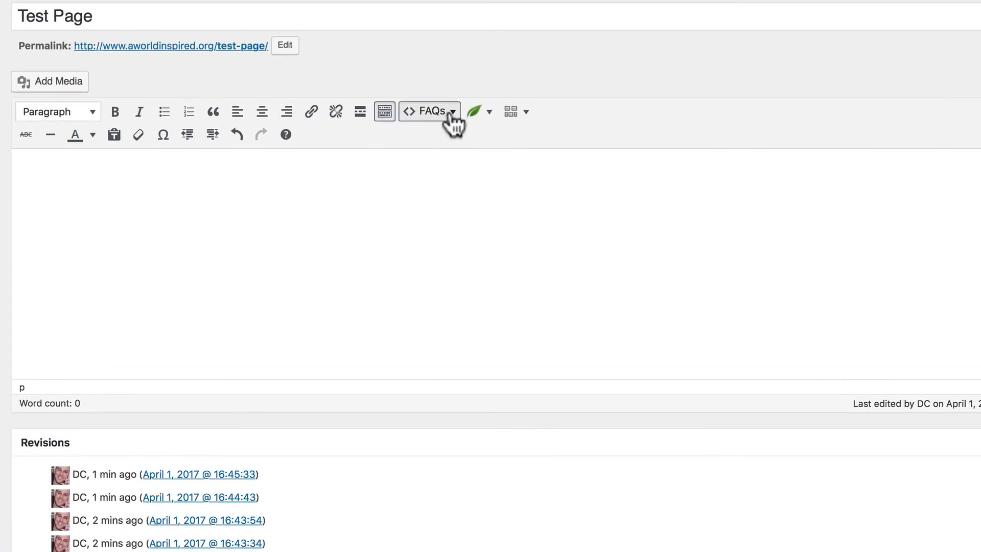
click(452, 114)
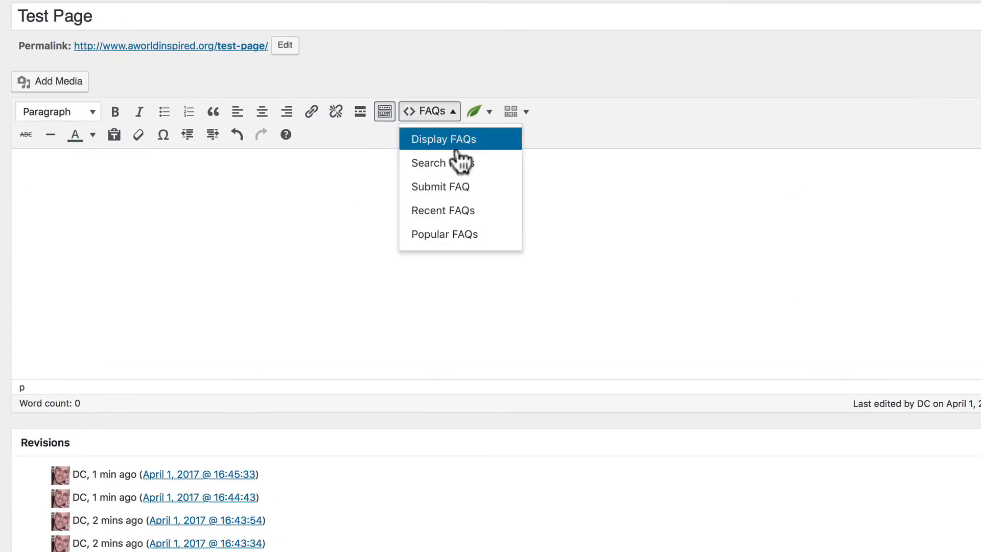
click(460, 165)
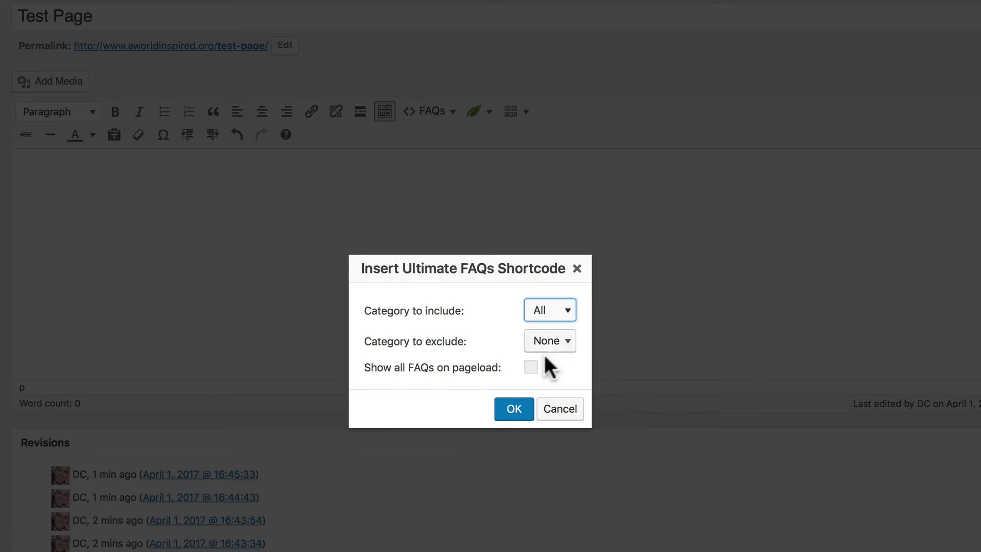
click(531, 367)
click(513, 409)
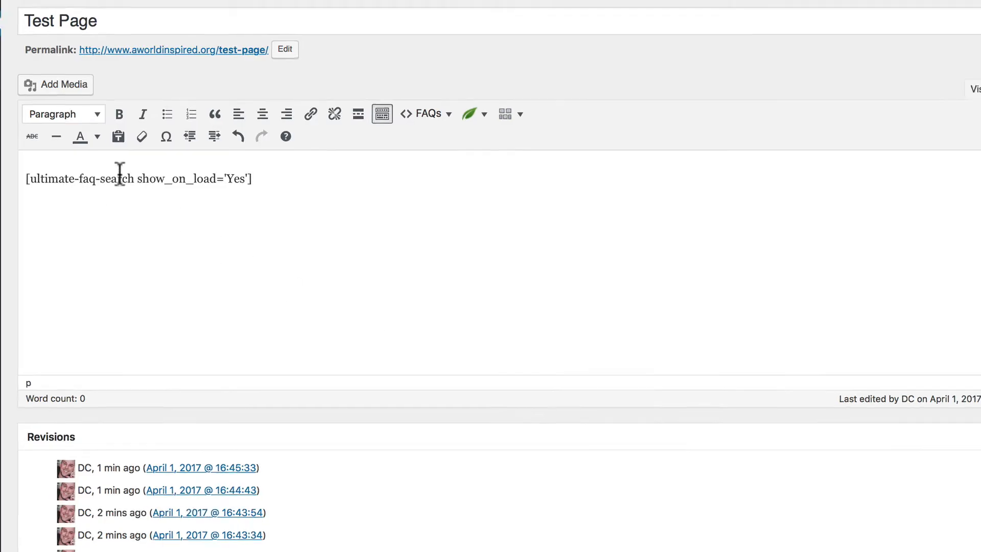
click(953, 202)
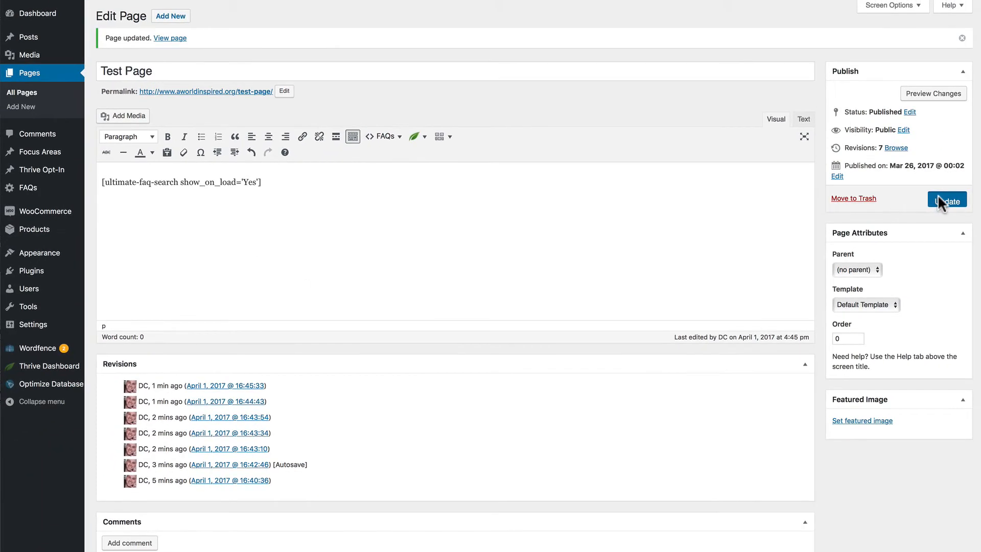
Reload the live Test Page, search its FAQs for "returns", and check the answer to the return policy question
click(880, 1)
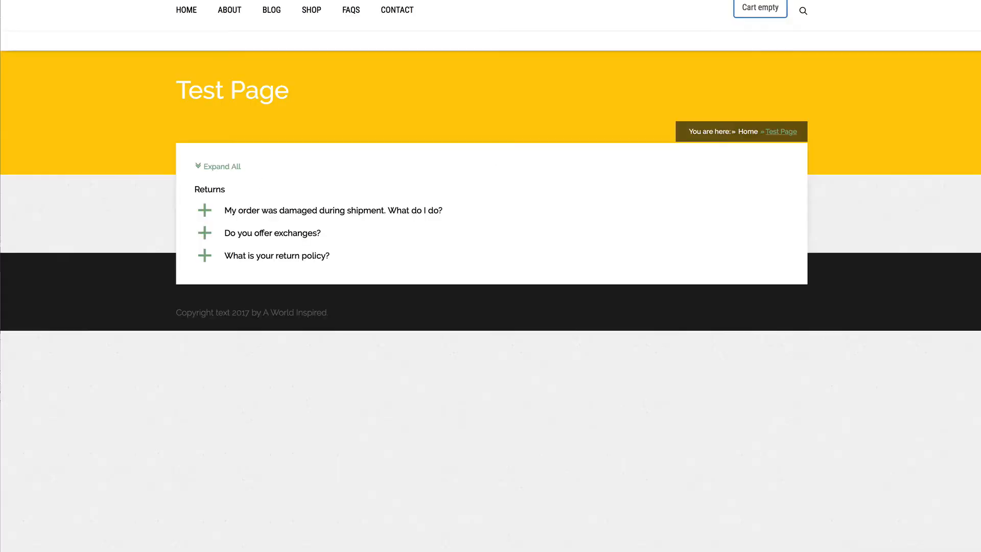
key(super+r)
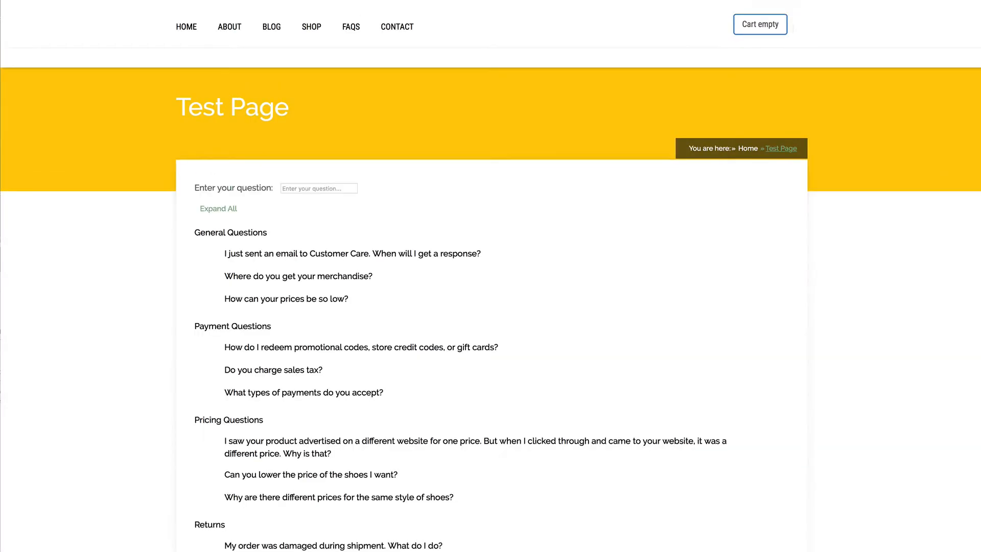
scroll(378, 246, down, 5)
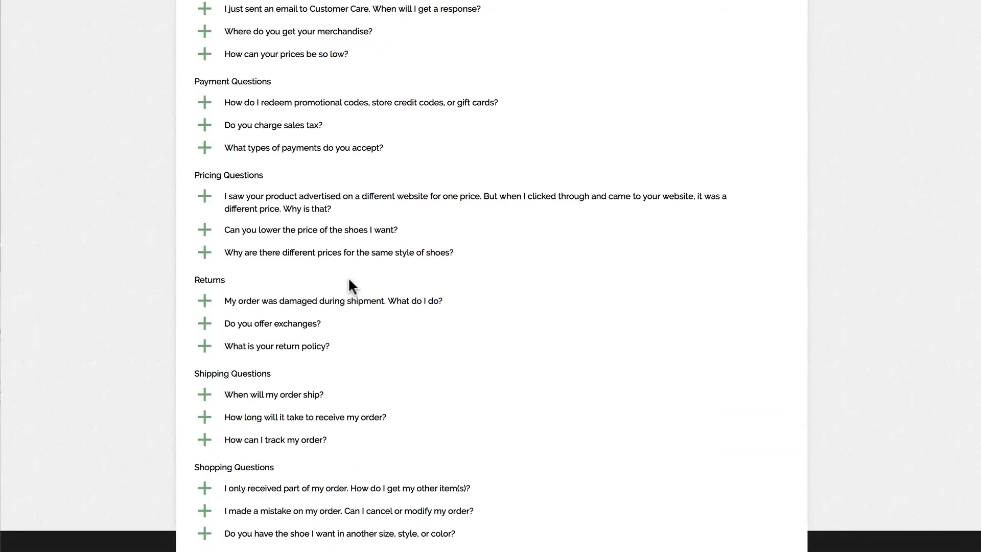
scroll(352, 286, up, 3)
click(293, 95)
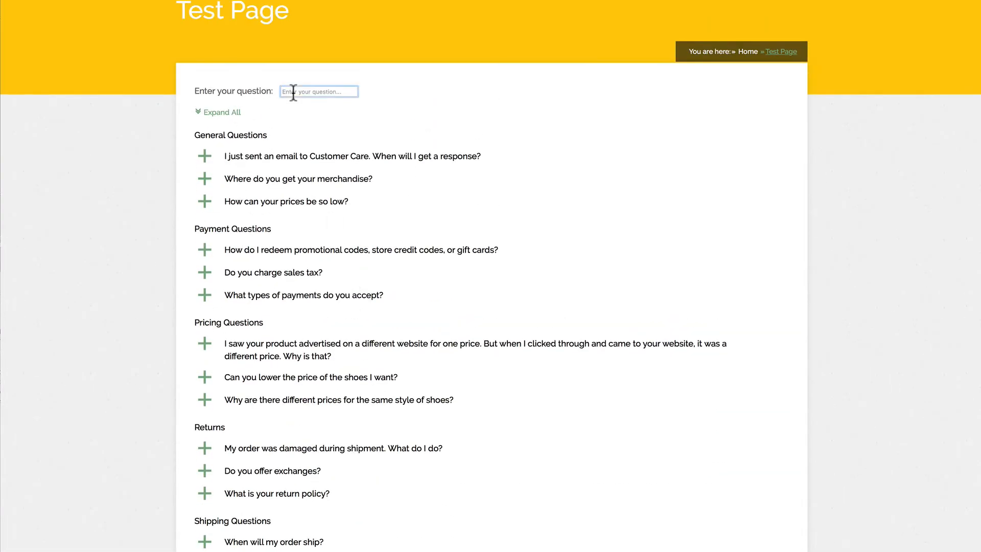
text(retur)
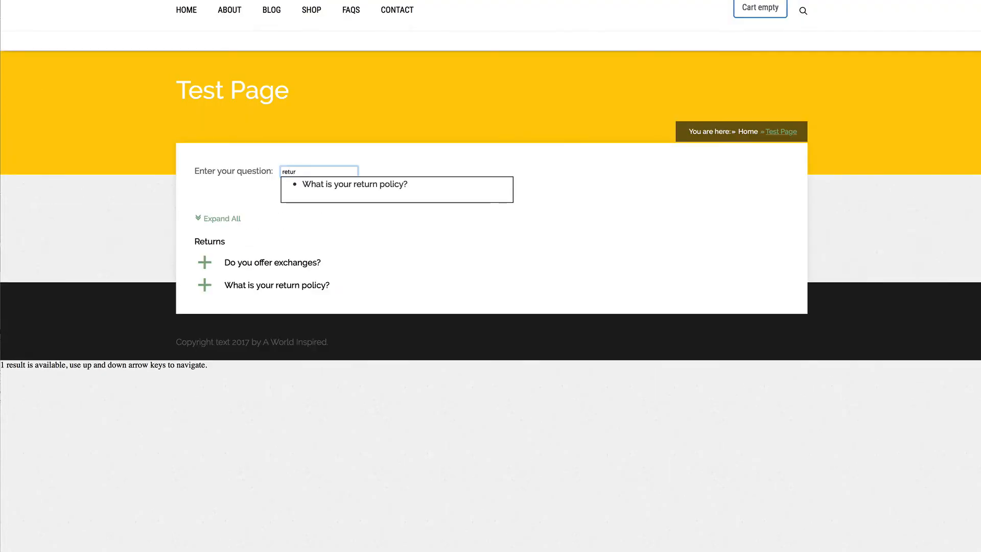
text(ns)
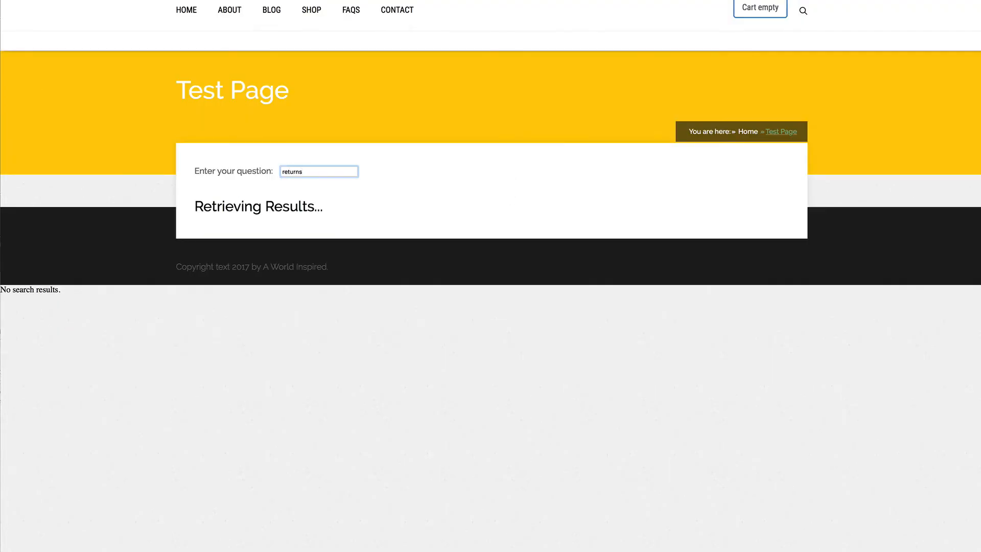
click(204, 239)
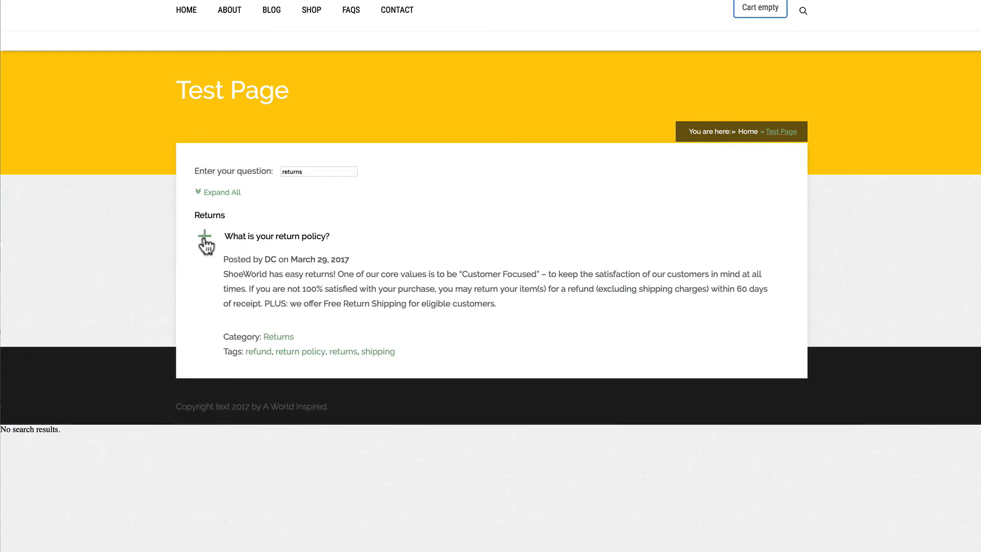
click(204, 240)
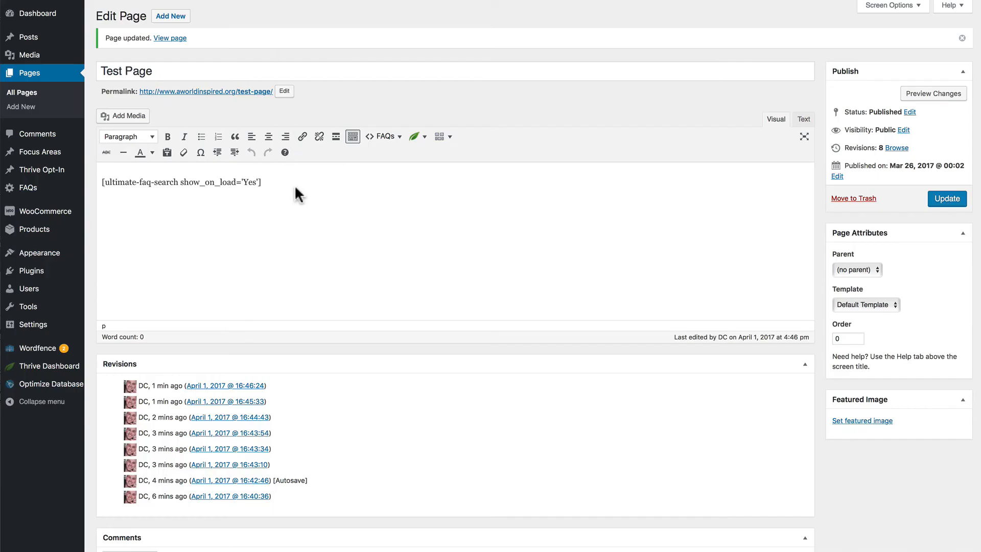
Replace the Test Page's content with a Search FAQs shortcode including all categories, without showing all FAQs on pageload
key(ctrl+a)
key(BackSpace)
click(396, 136)
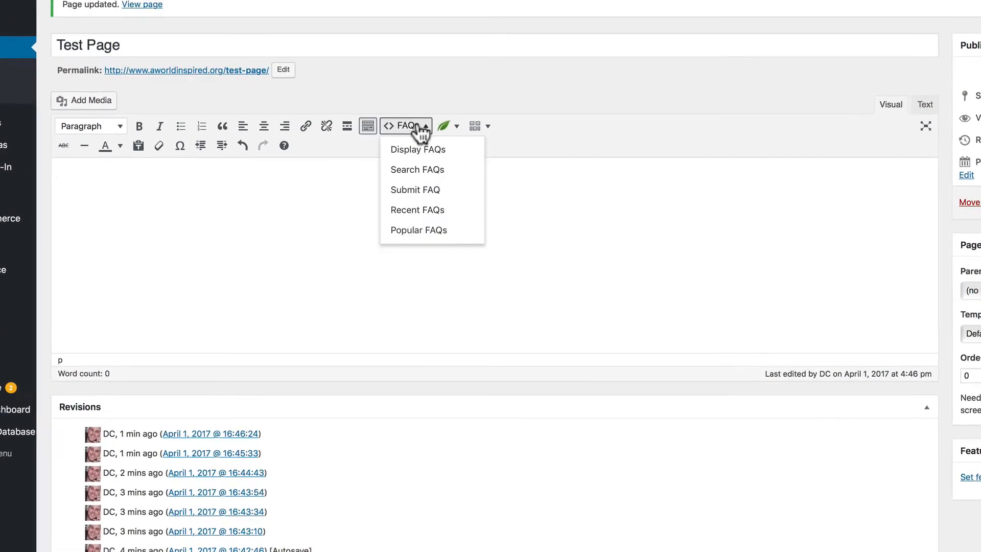
click(423, 170)
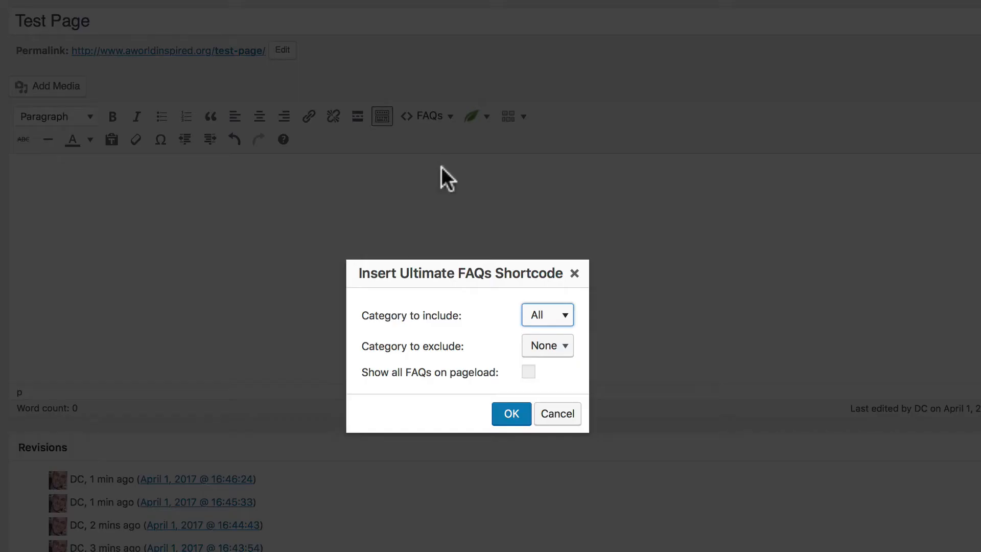
click(513, 417)
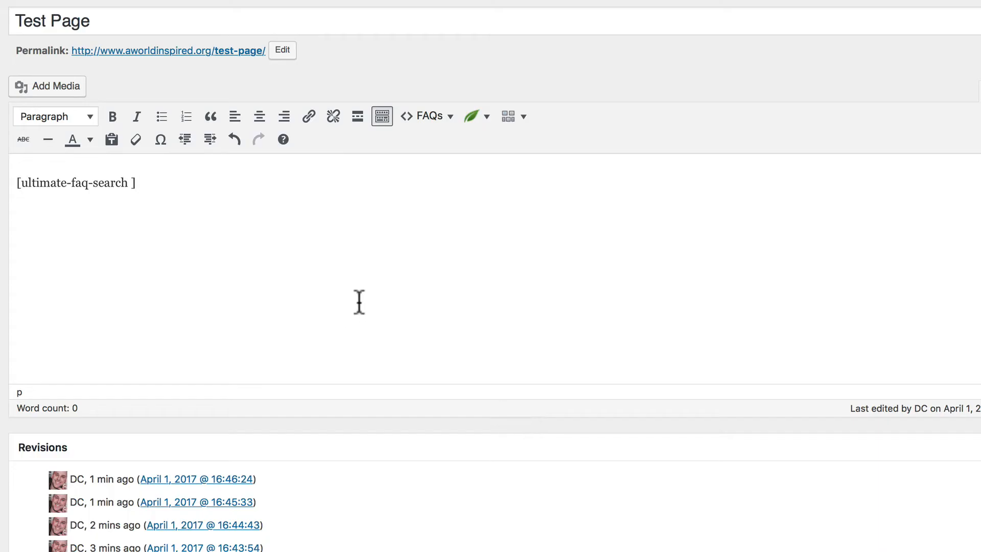
Add a Display FAQs shortcode with default options below the search shortcode and update the page
click(433, 118)
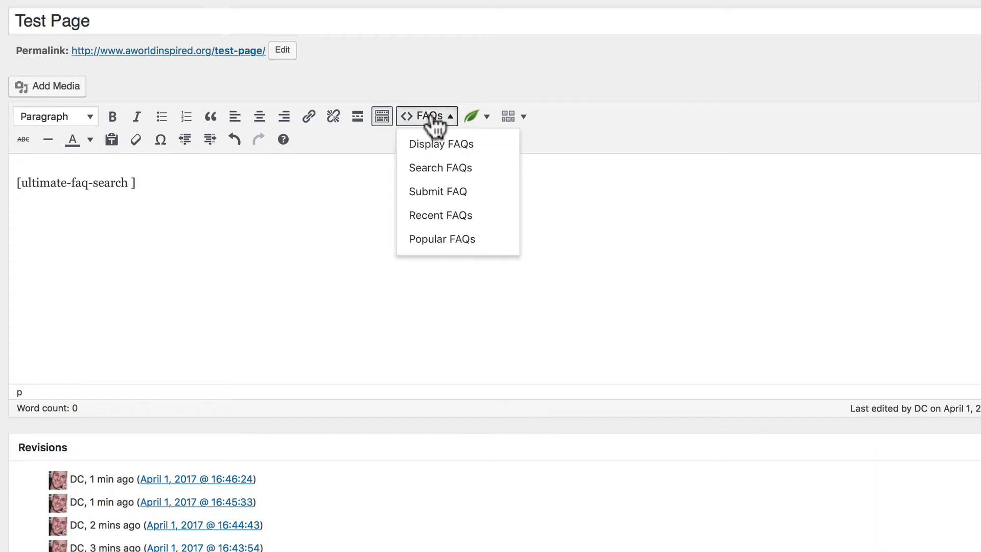
click(441, 143)
click(528, 418)
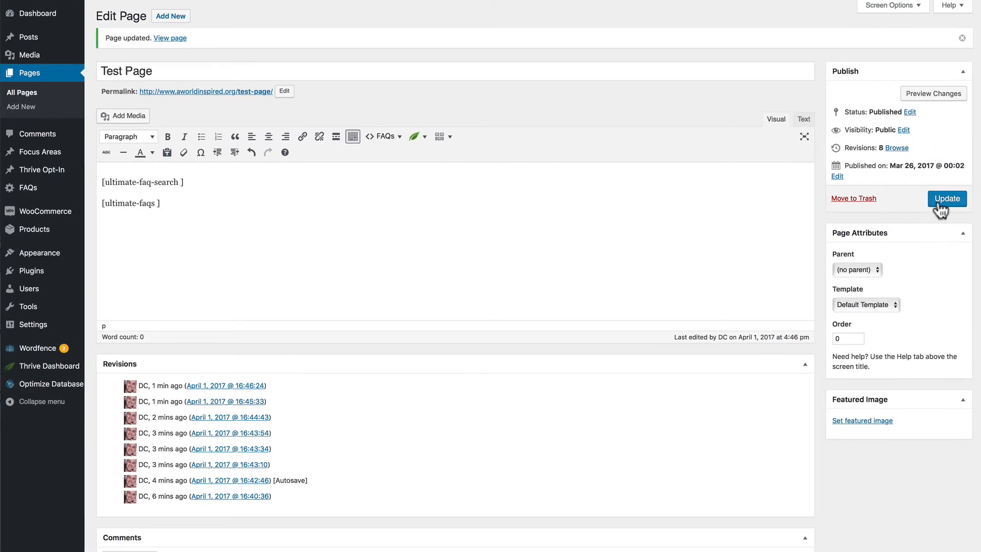
click(939, 203)
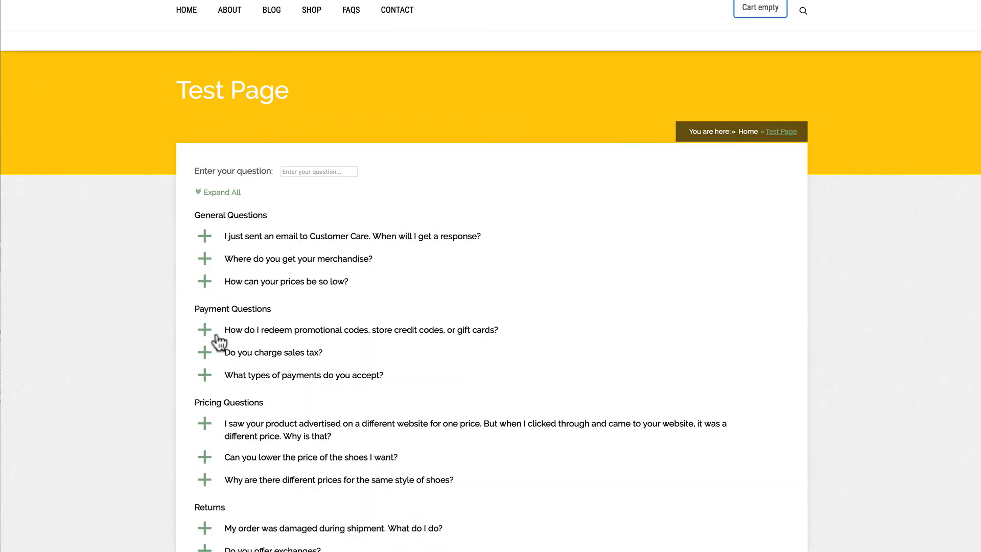
Search the FAQs on the live Test Page for "shipping" and look through the results above the full FAQ list
text(shipping)
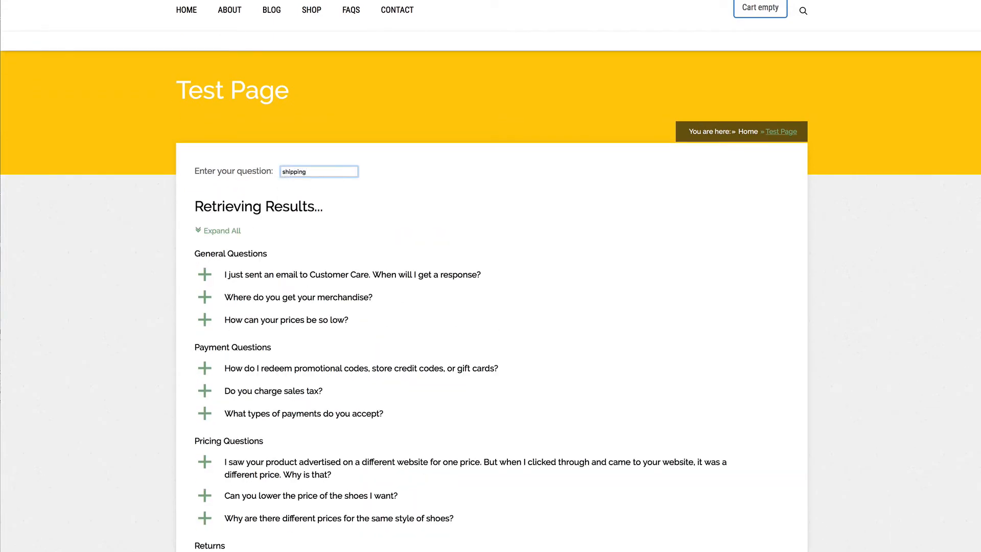
scroll(286, 371, down, 9)
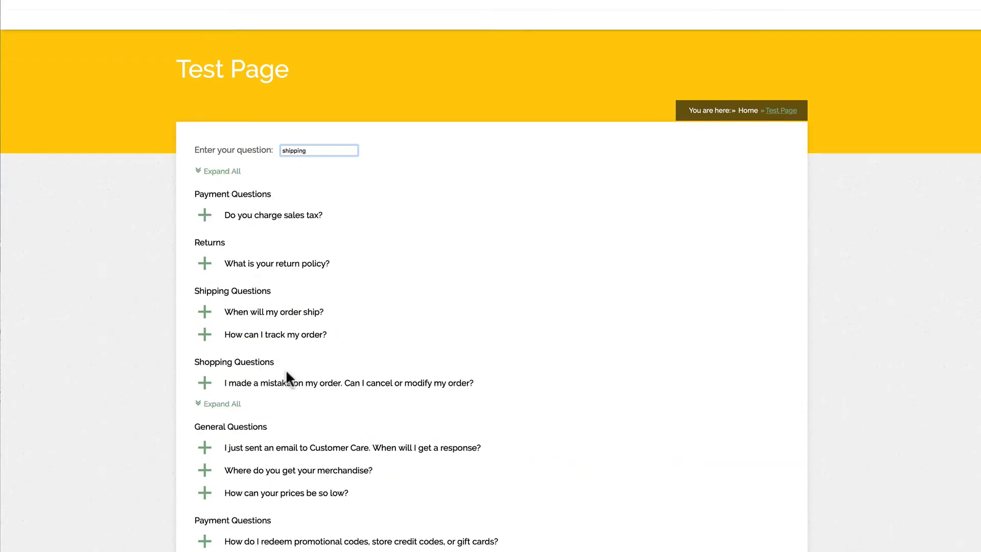
scroll(286, 371, up, 10)
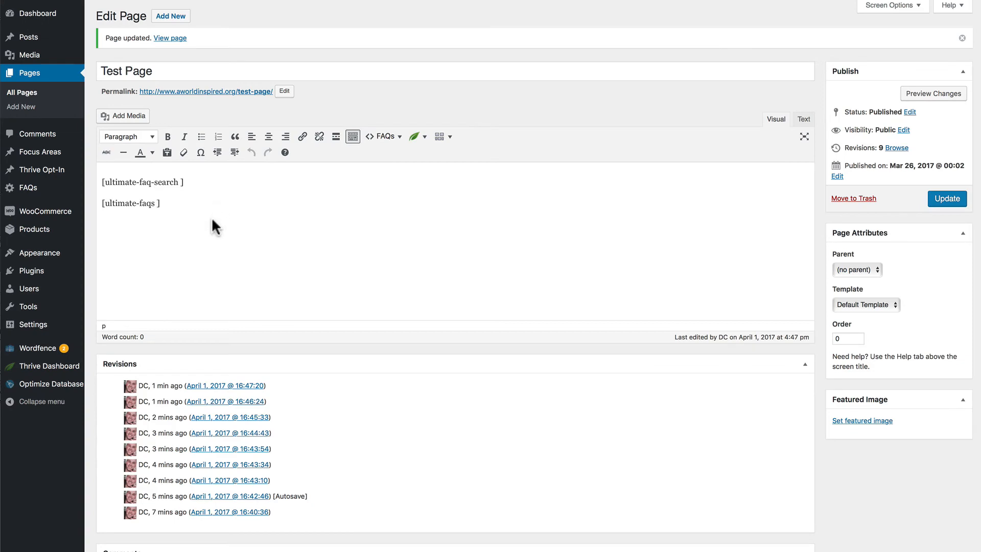
Replace both shortcodes on the Test Page with a Submit FAQ shortcode and update the page
key(ctrl+a)
key(BackSpace)
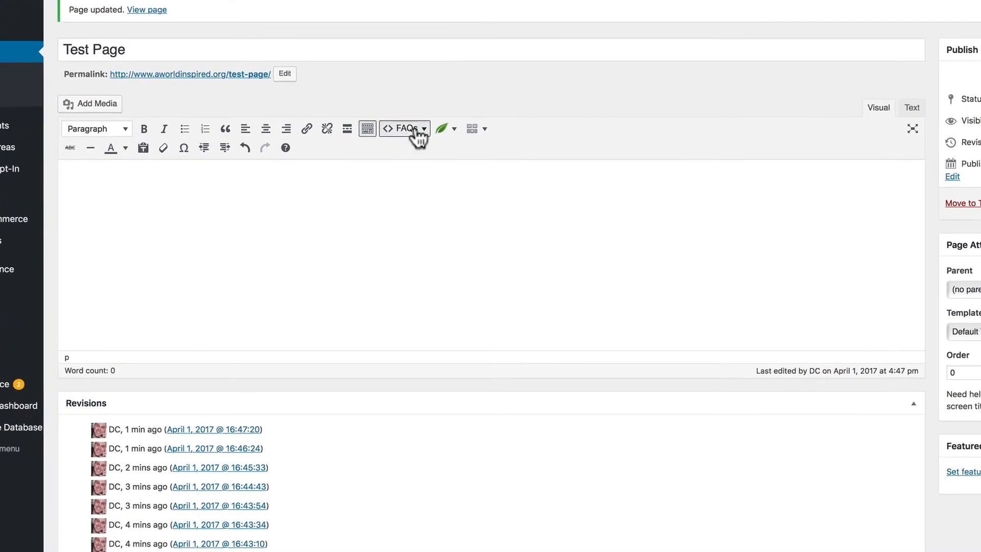
click(407, 134)
click(404, 190)
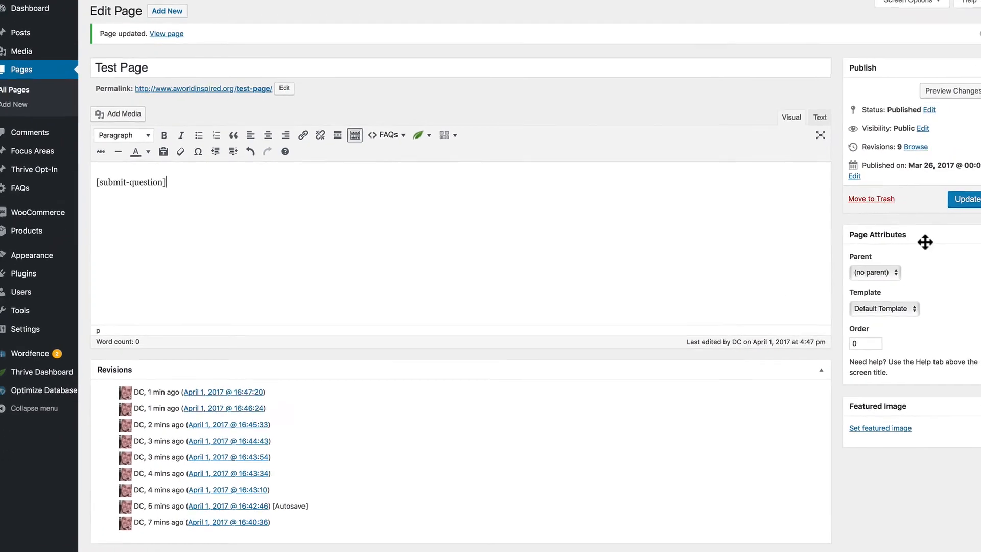
click(944, 203)
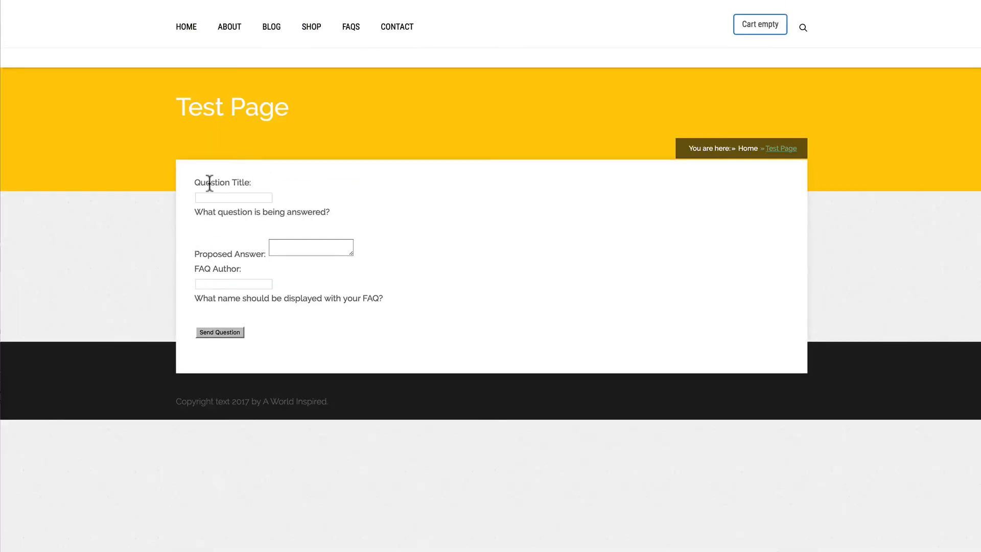
Submit the question "Do you have any specials?" on the live page with proposed answer "Yes, every Wednesday!" and the FAQ author's name
click(235, 198)
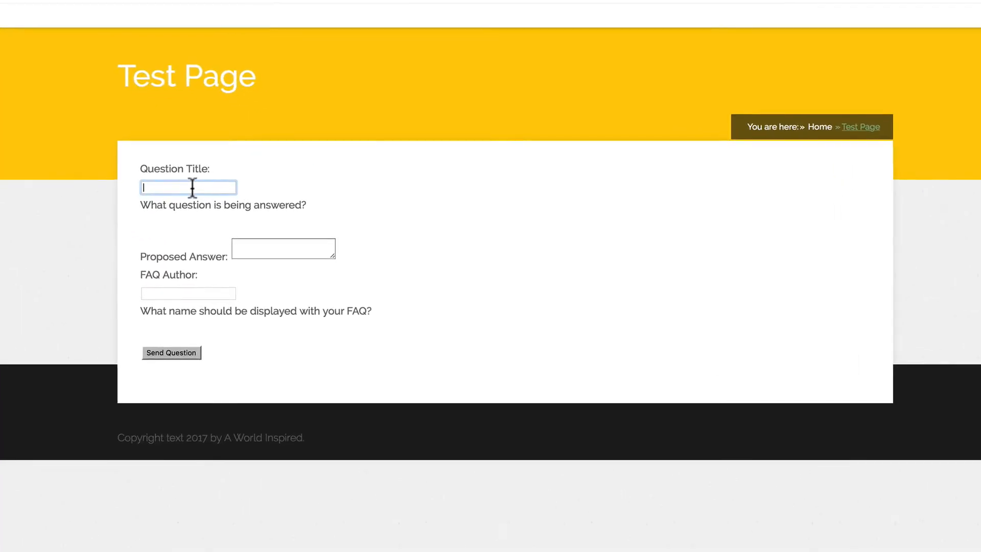
text(D)
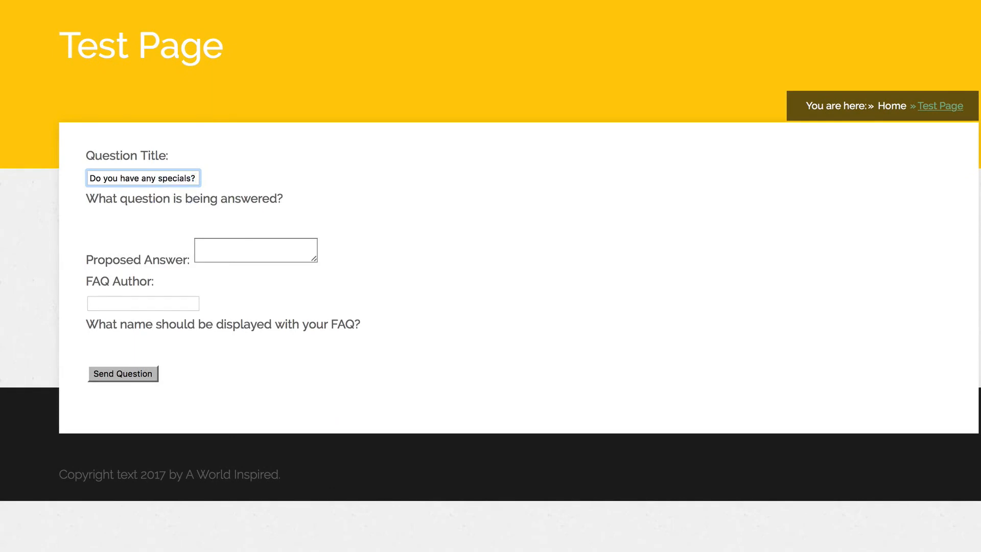
click(215, 258)
text(Yes, every Wednesday!)
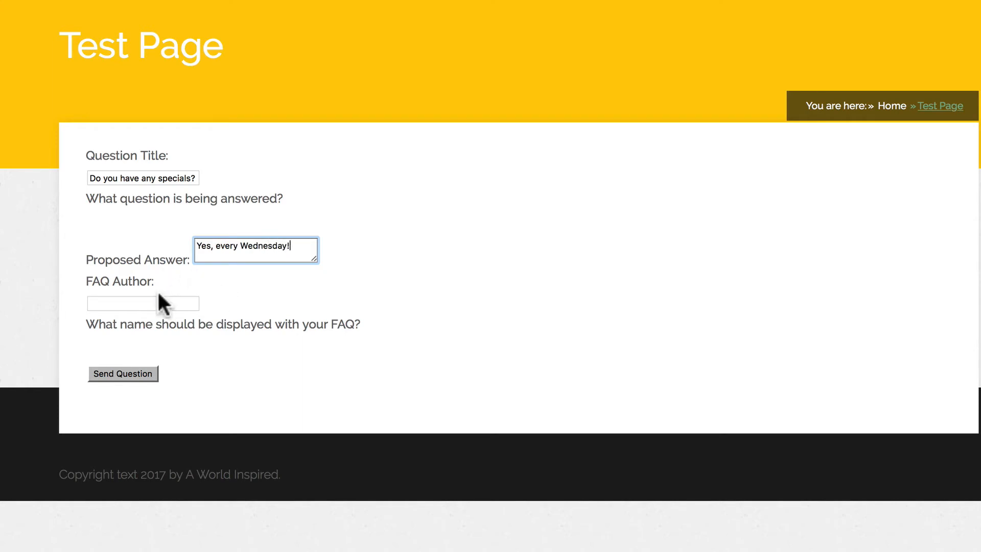
click(145, 304)
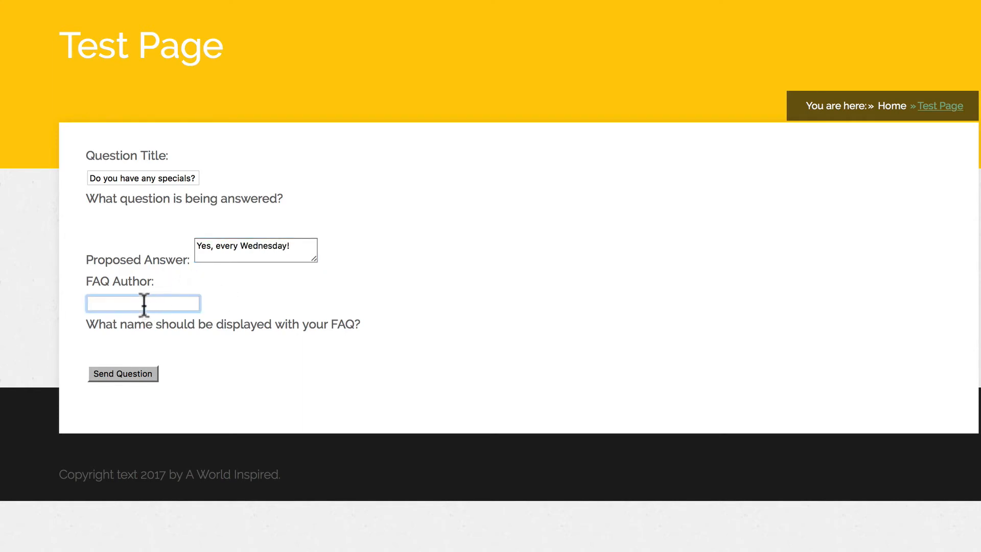
text(DC)
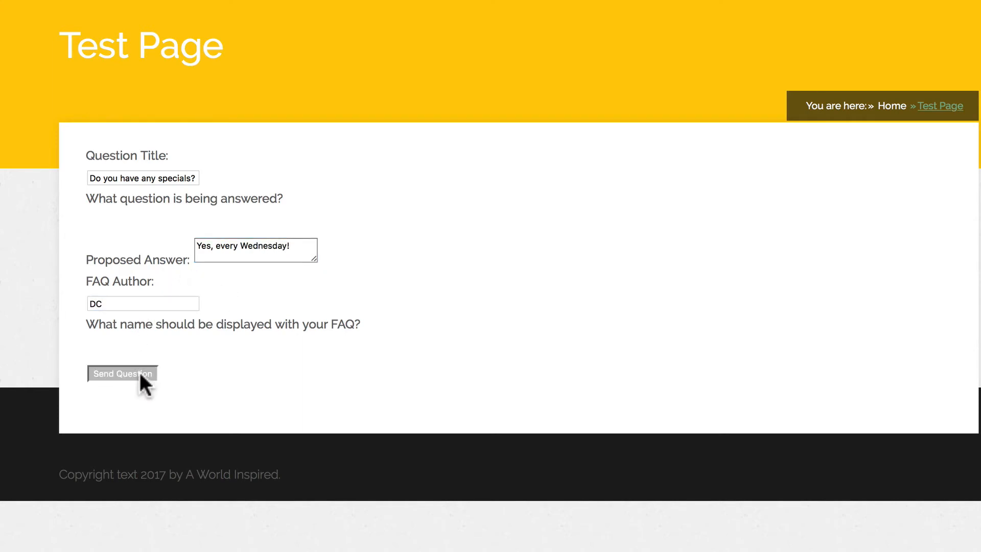
click(139, 371)
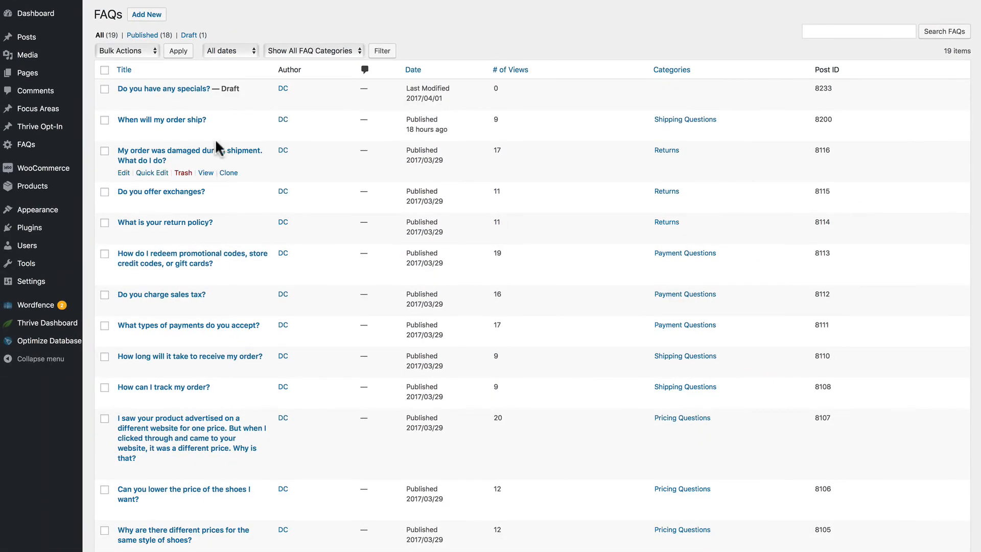
Review the submitted draft "Do you have any specials?" in the FAQ editor and open the FAQ Settings
click(198, 88)
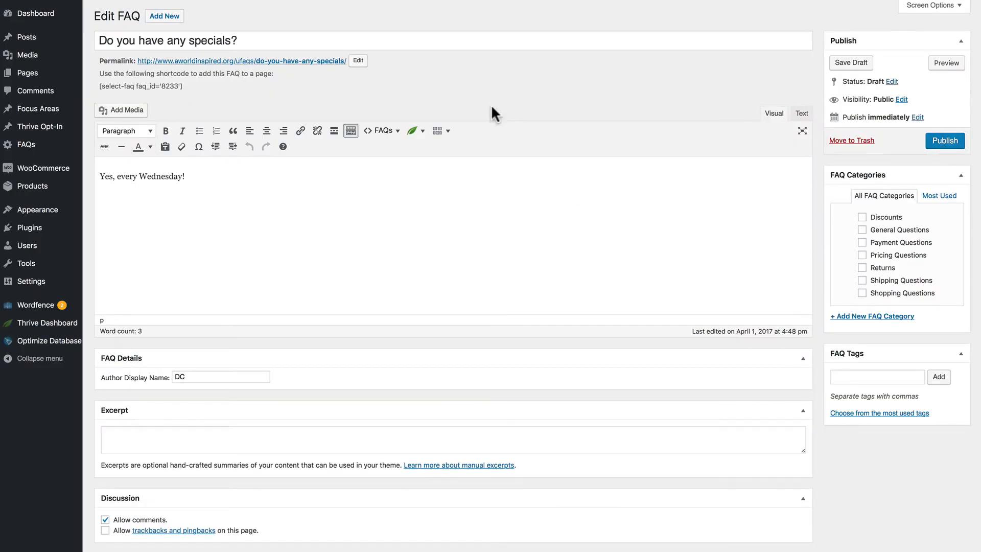
mouse_move(66, 144)
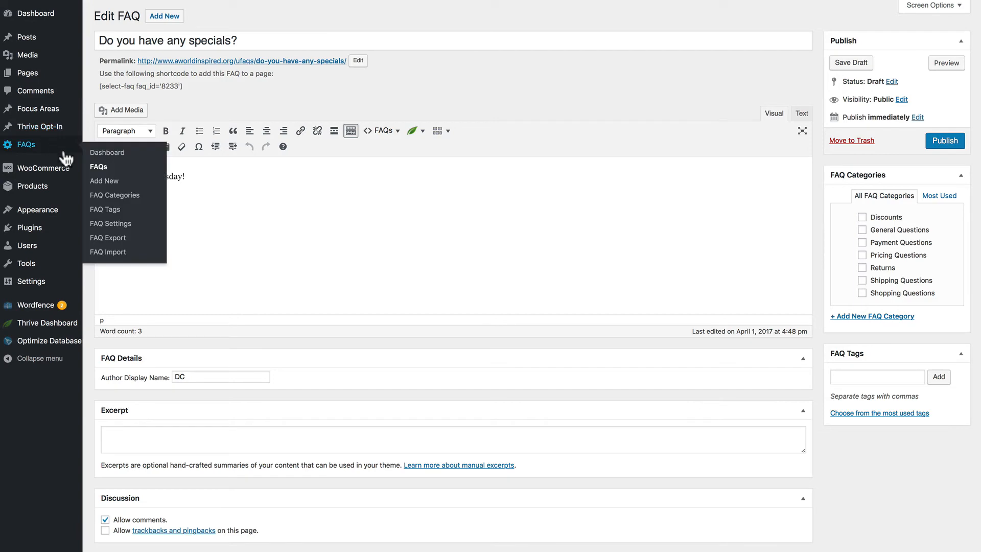
click(118, 224)
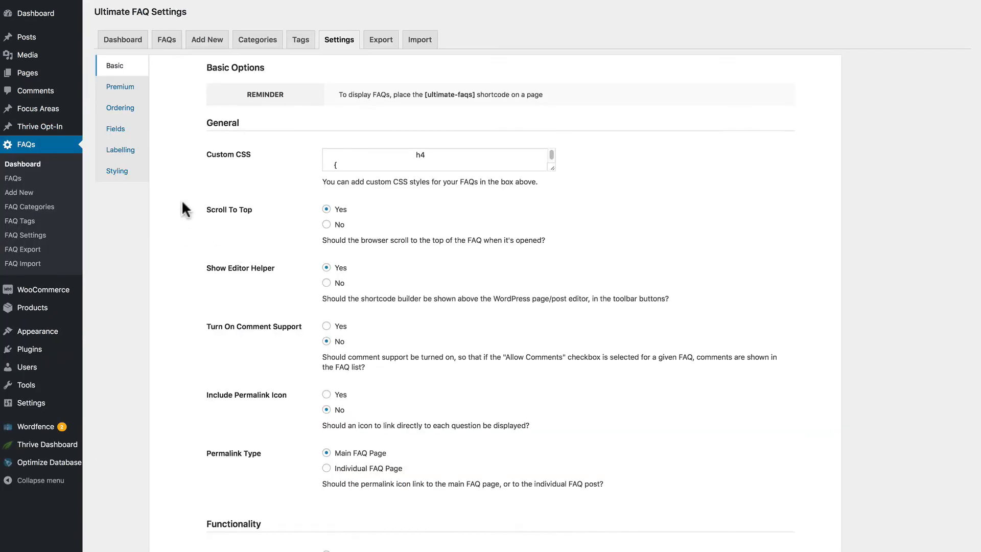
Disable Allow Proposed Answer and Admin Question Notification in the premium Submit FAQ options and save the changes
click(123, 88)
scroll(333, 238, down, 10)
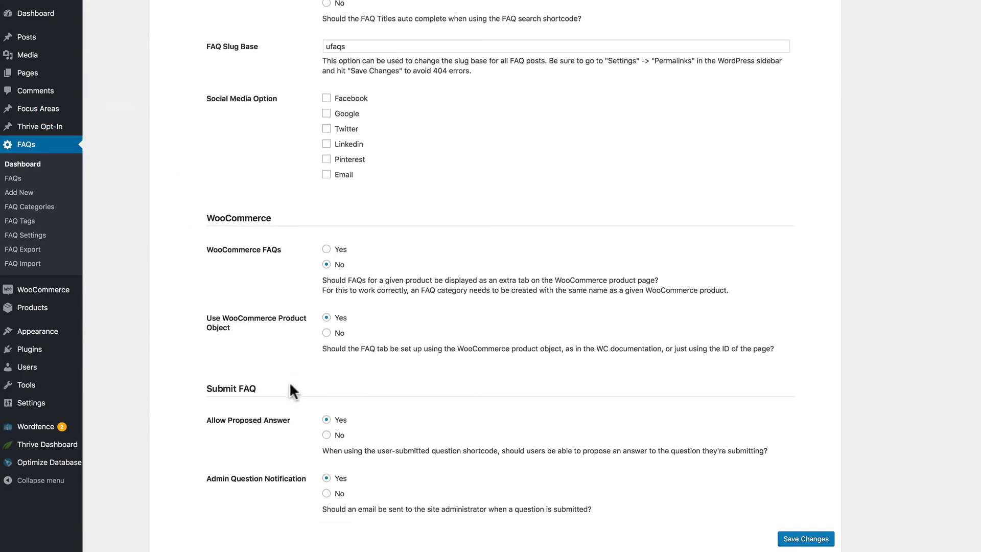
click(327, 435)
click(327, 493)
click(802, 542)
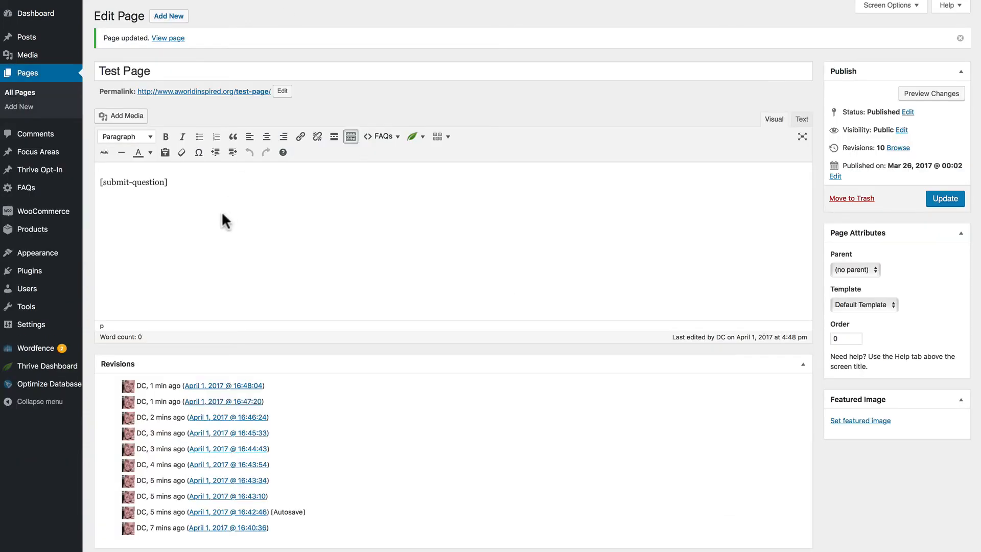
Replace the submit-question shortcode on the Test Page with a Recent FAQs shortcode limited to 4 FAQs
key(ctrl+a)
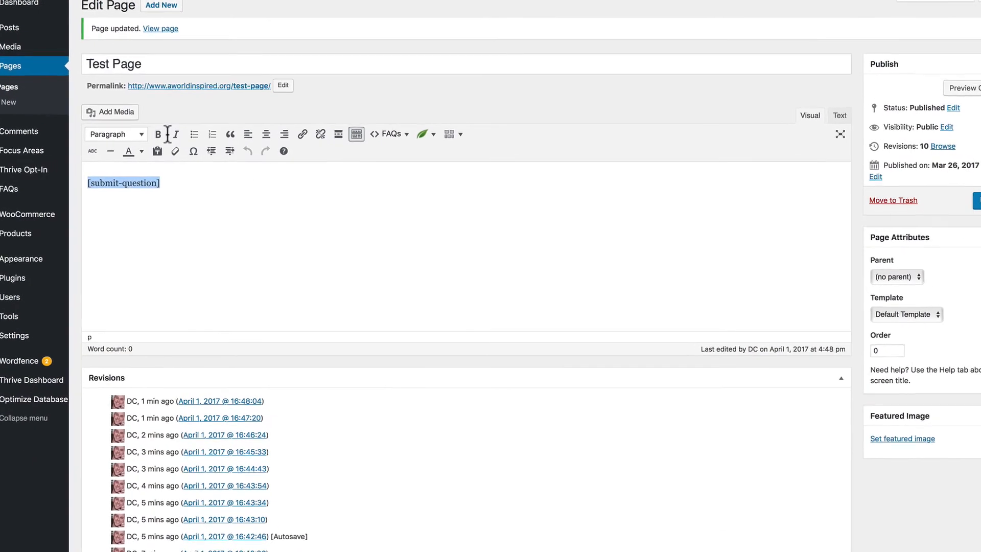
key(BackSpace)
click(403, 131)
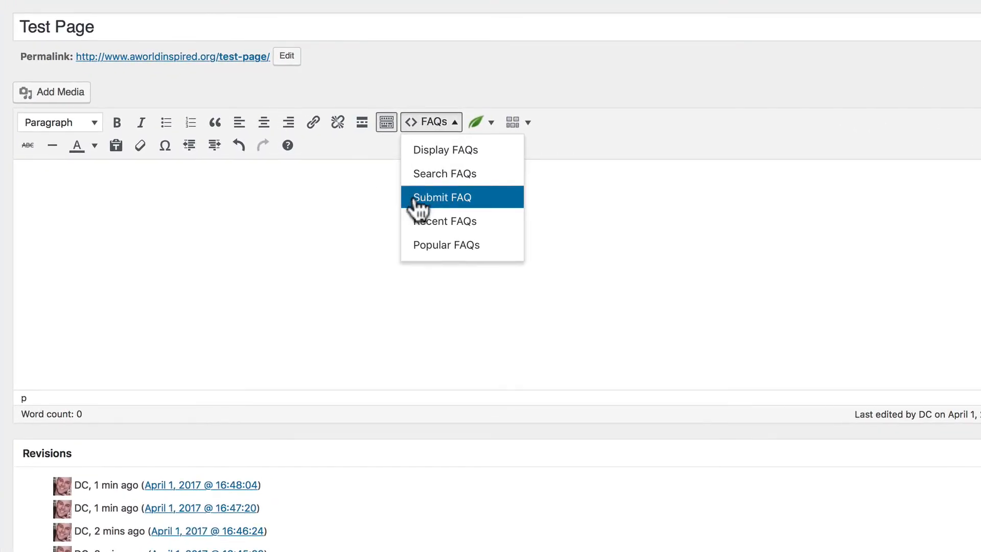
click(386, 209)
click(531, 349)
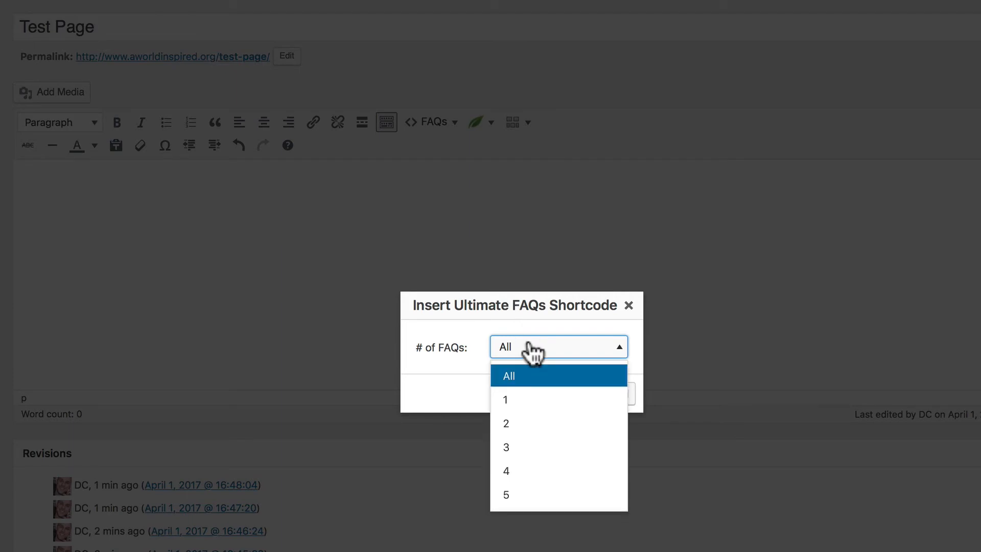
click(531, 471)
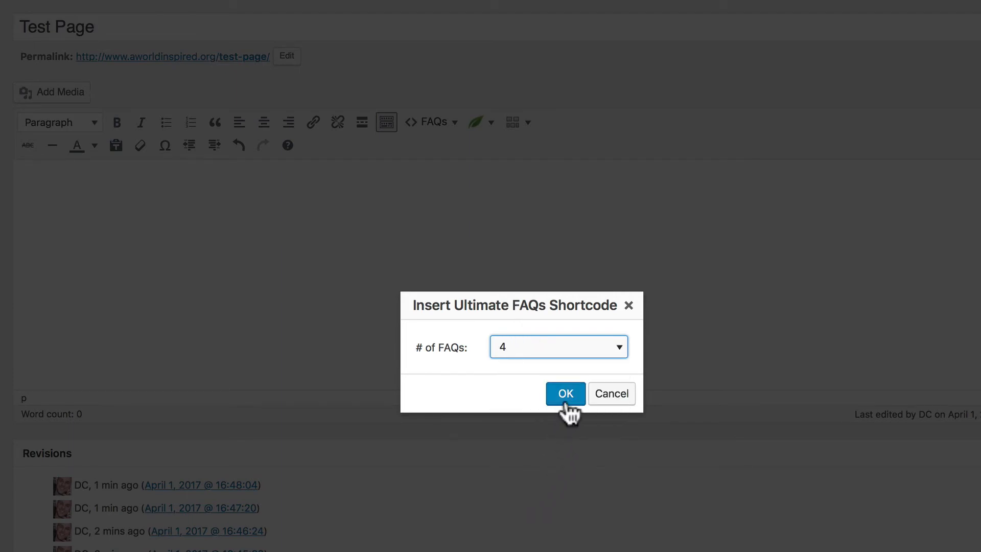
click(558, 400)
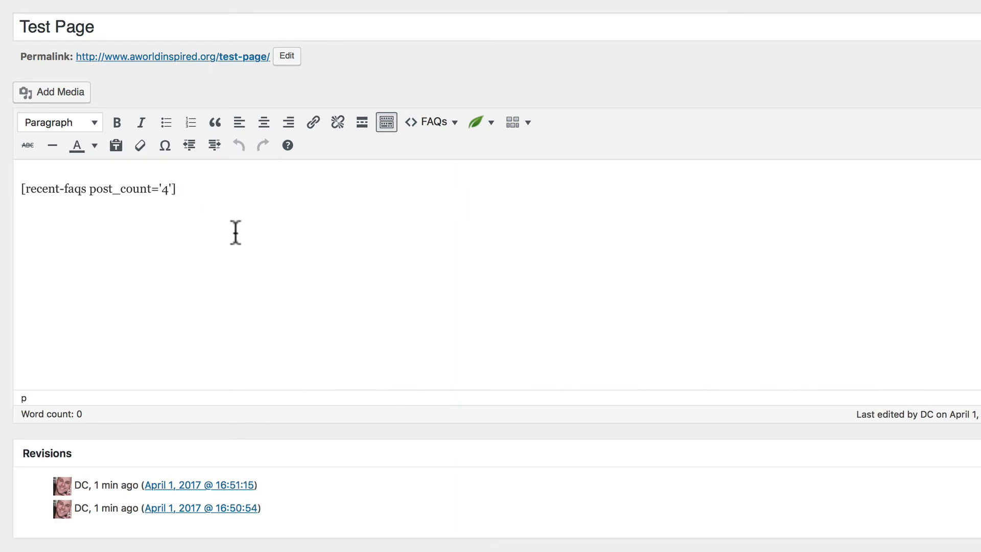
Remove the post_count attribute from the Test Page shortcode so it reads [recent-faqs]
key(BackSpace)
key(BackSpace)
key(BackSpace)
key(BackSpace)
key(BackSpace)
key(BackSpace)
key(BackSpace)
key(BackSpace)
key(BackSpace)
key(BackSpace)
key(BackSpace)
key(BackSpace)
key(BackSpace)
key(BackSpace)
key(BackSpace)
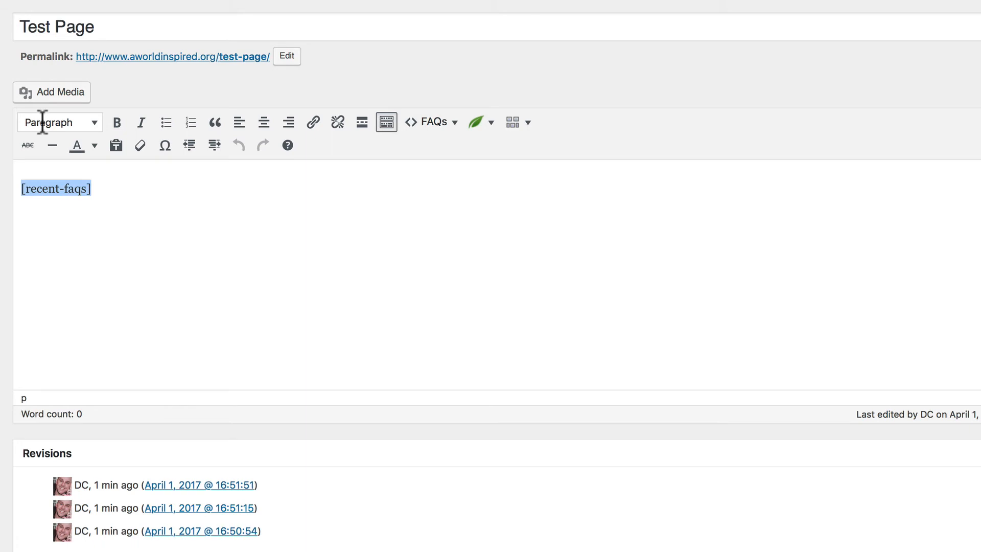
Replace the recent-faqs shortcode on the Test Page with a Popular FAQs shortcode limited to 2 FAQs
key(BackSpace)
click(446, 124)
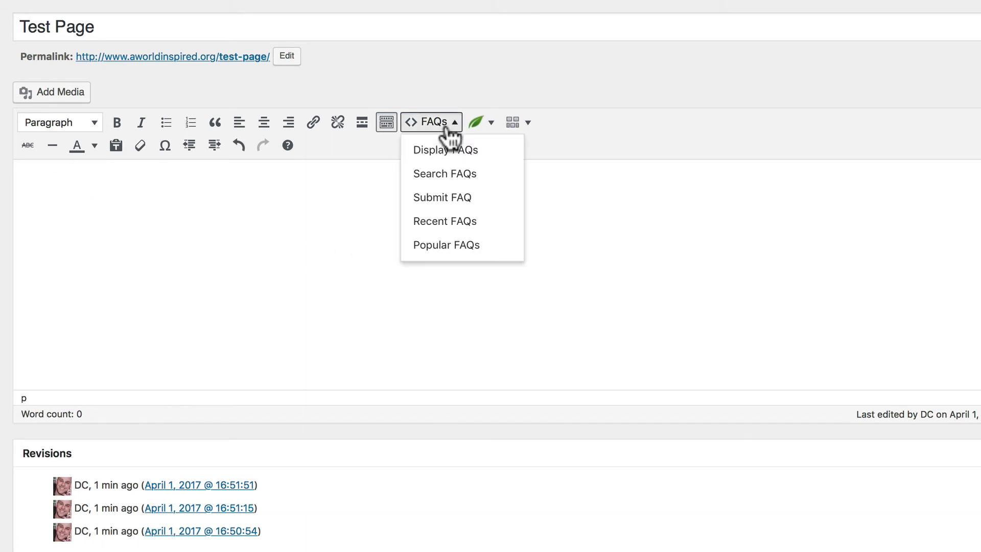
click(453, 248)
click(534, 350)
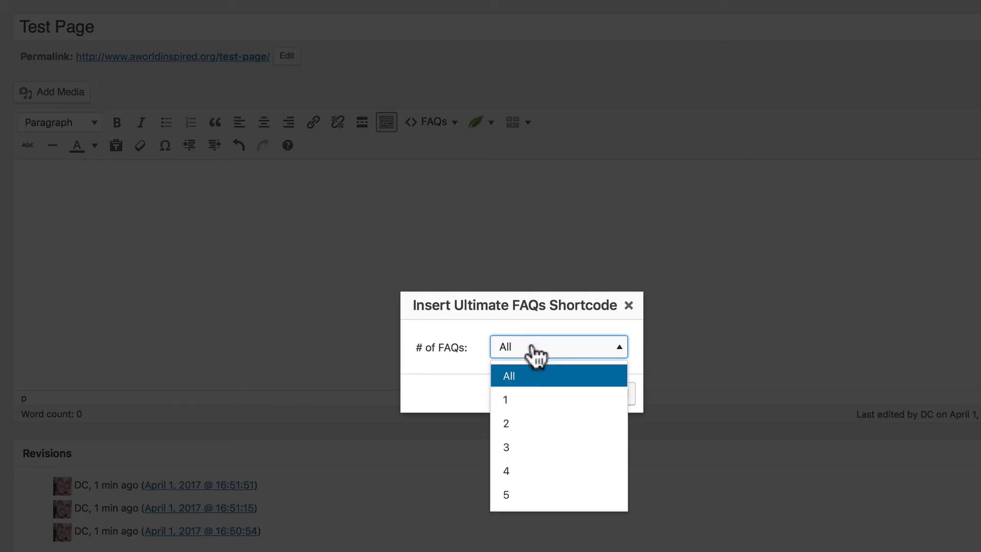
click(532, 428)
click(563, 398)
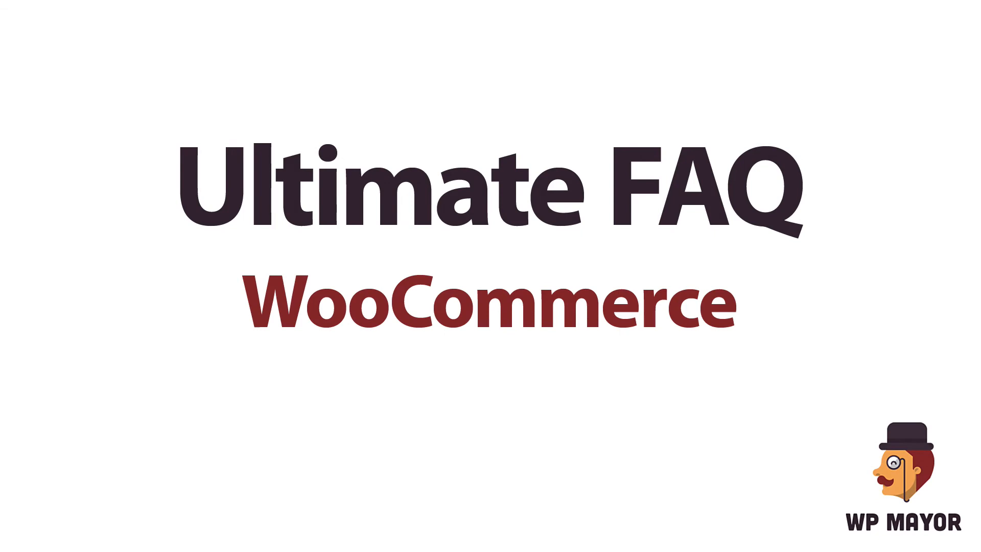
Examine the information sections on the shop's Under Armour GS Curry 3 Basketball Shoe product page and return to the product list
scroll(585, 409, down, 4)
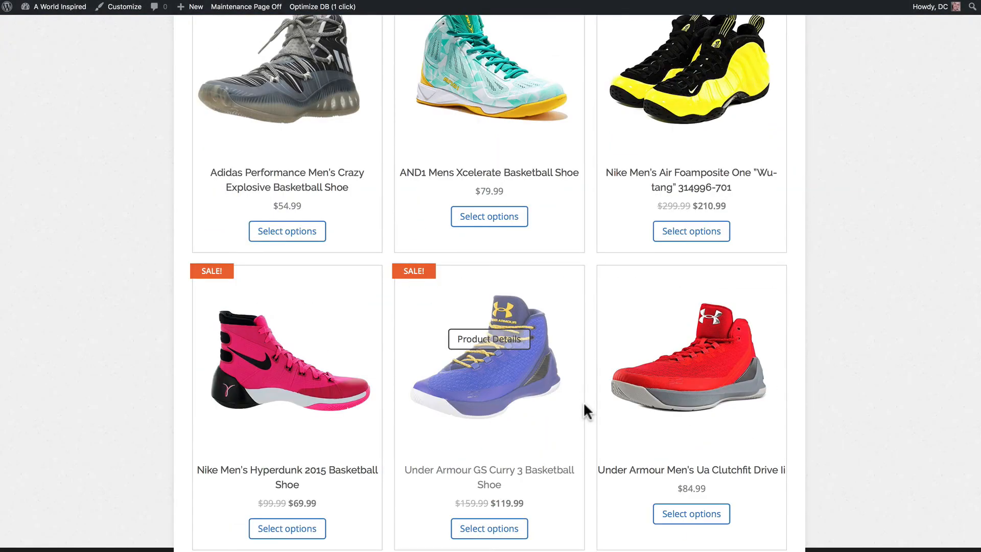
click(489, 339)
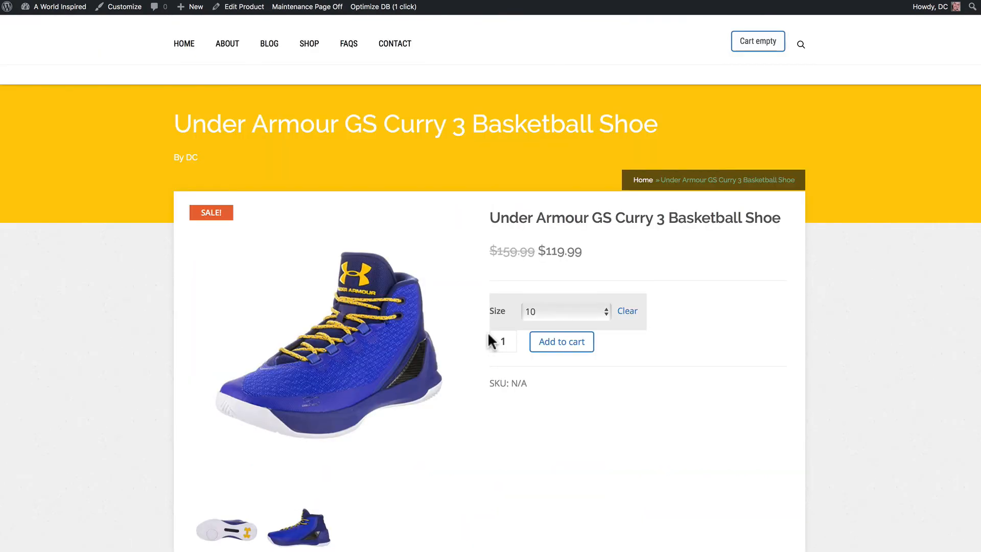
scroll(489, 340, down, 5)
scroll(376, 342, up, 1)
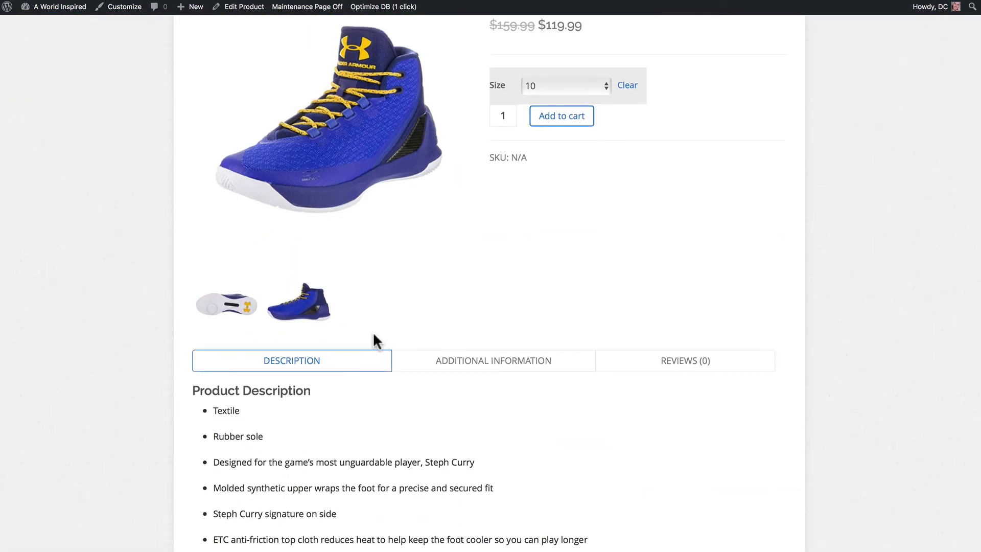
click(404, 365)
click(639, 395)
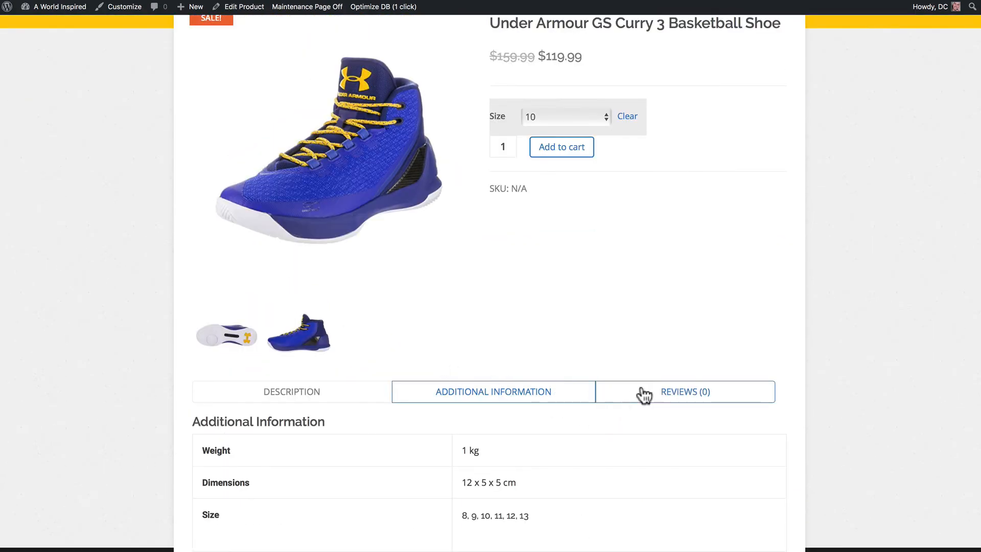
click(351, 391)
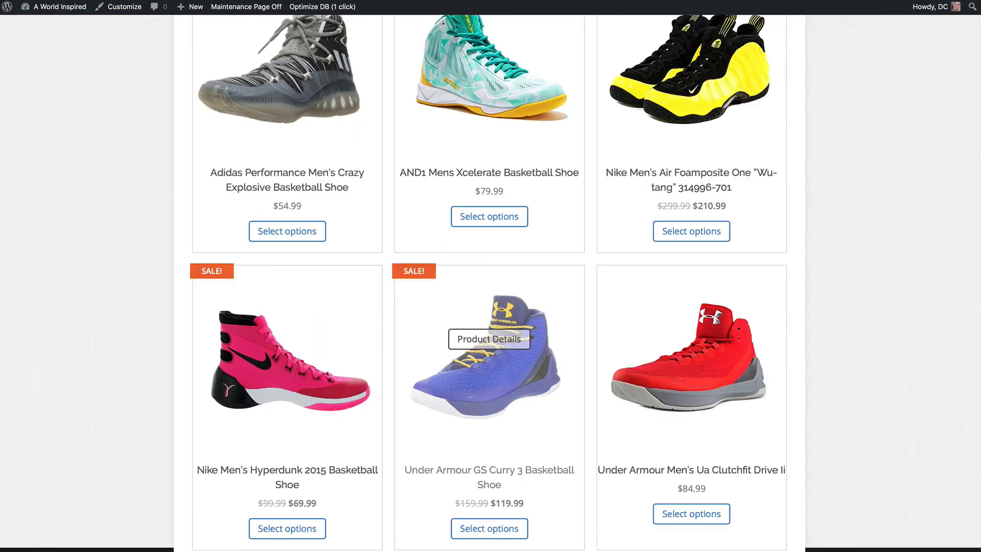
scroll(155, 131, up, 5)
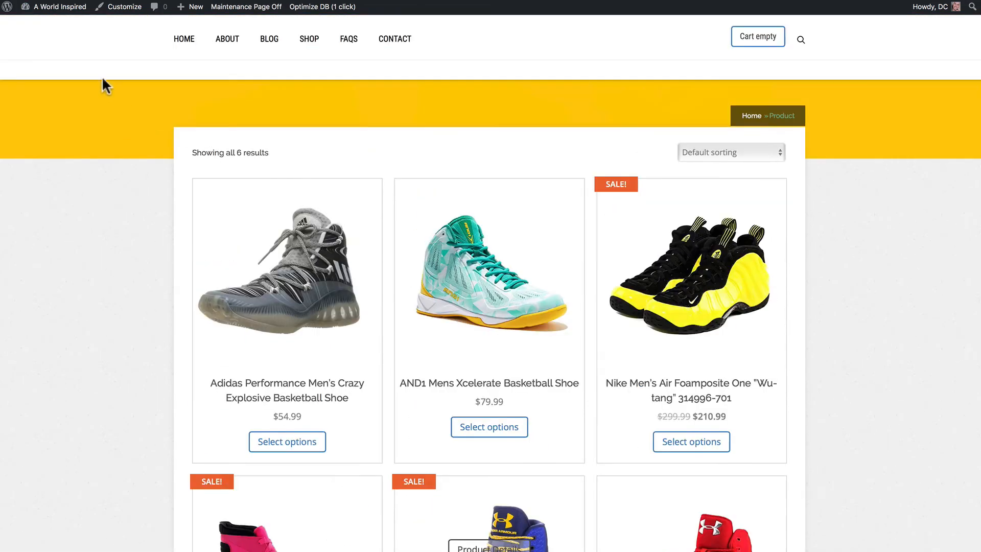
Open the FAQ Categories in the WordPress admin and name a new category "Under Armour GS Curry 3 Basketball Shoe"
click(6, 9)
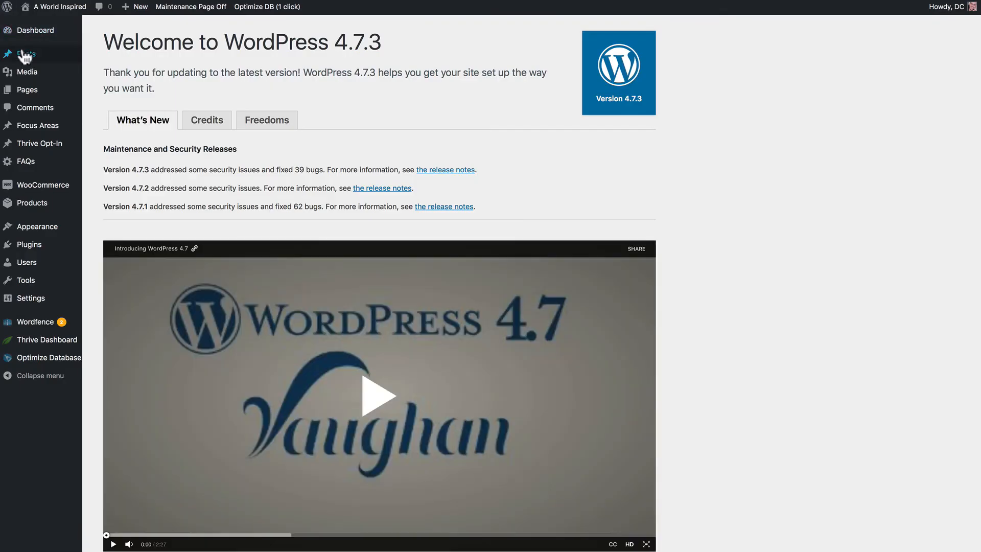
mouse_move(63, 179)
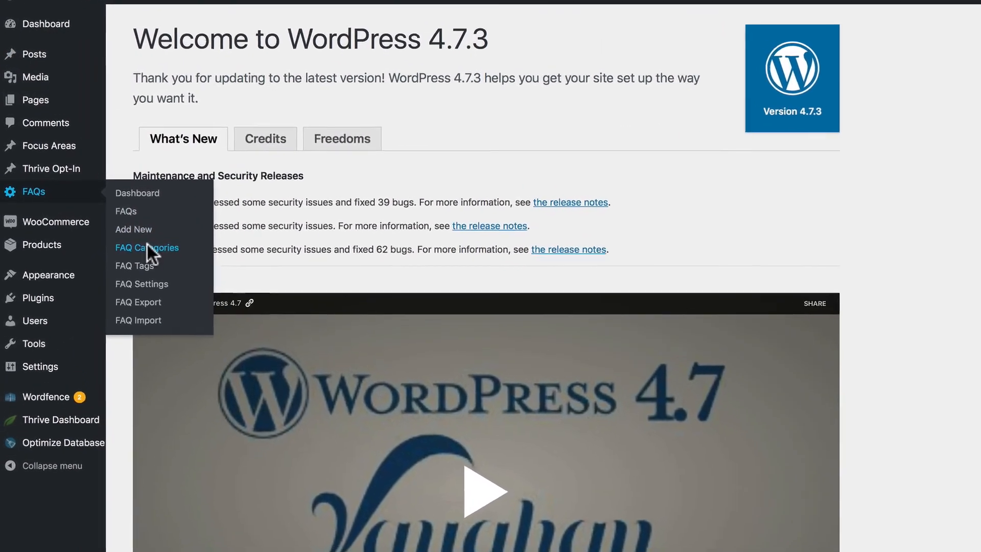
click(138, 236)
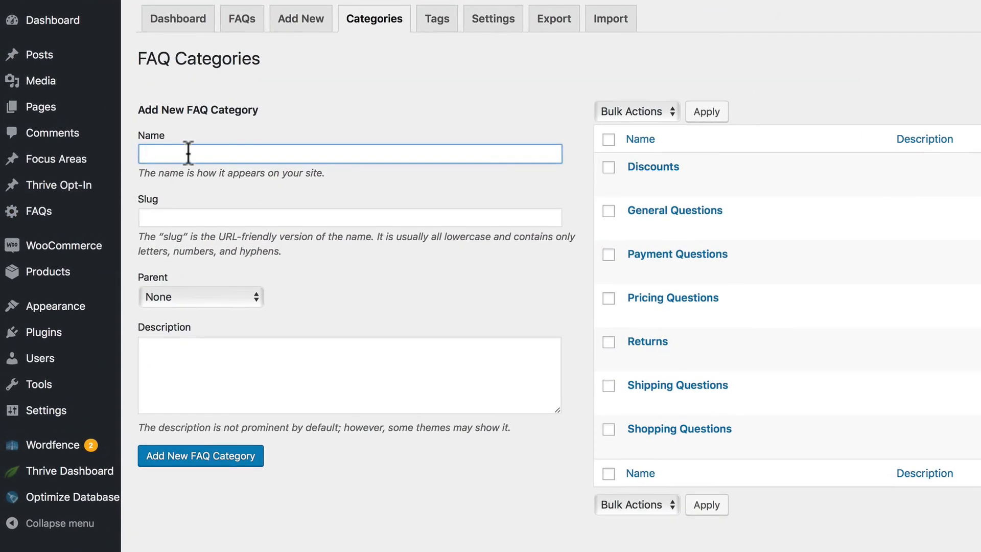
text(Under Armour GS Curry 3 Basketball Shoe)
Give the new category the slug "under-armour-gs-curry-3-basketball-shoe" and add it to the FAQ categories
click(276, 214)
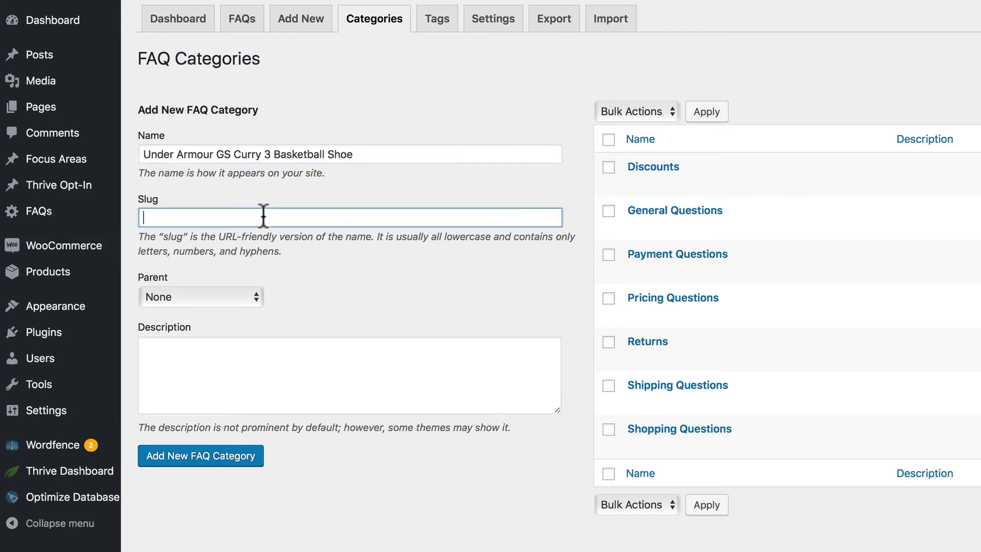
text(Under Armour GS Curry 3 Basketball Shoe)
key(Home)
key(Delete)
text(u)
key(Right)
key(Right)
key(Right)
key(Right)
key(Right)
key(Right)
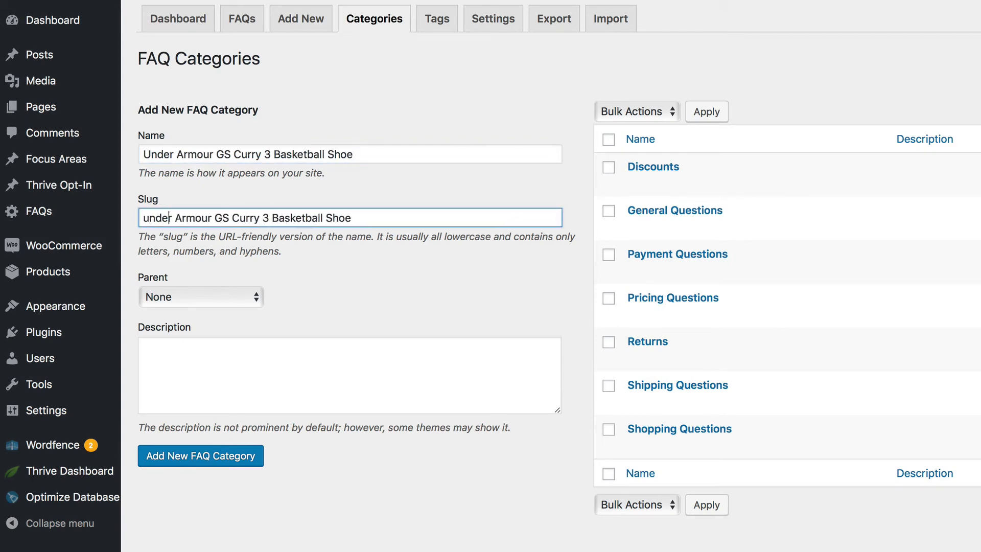
key(BackSpace)
key(BackSpace)
text(-a)
key(Right)
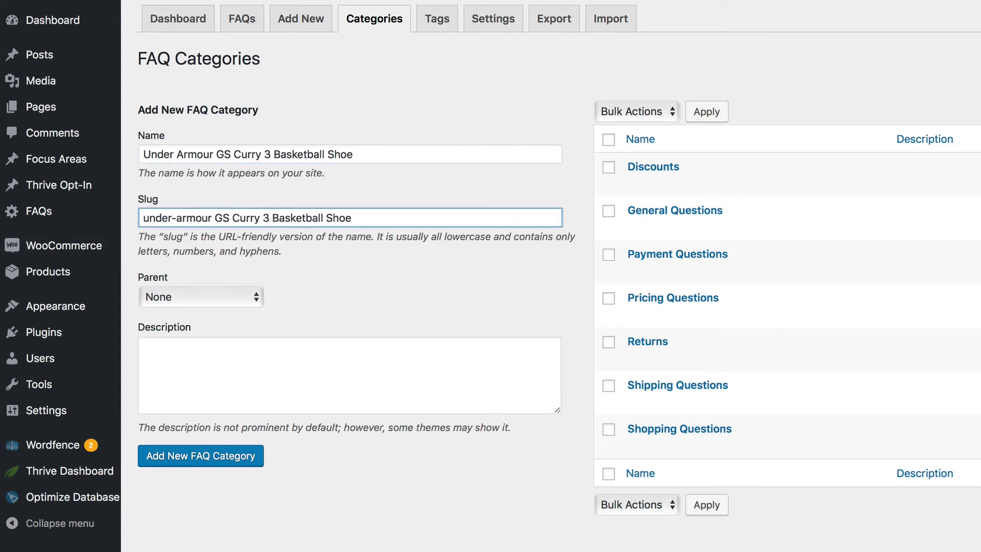
key(BackSpace)
key(BackSpace)
key(BackSpace)
text(-gs)
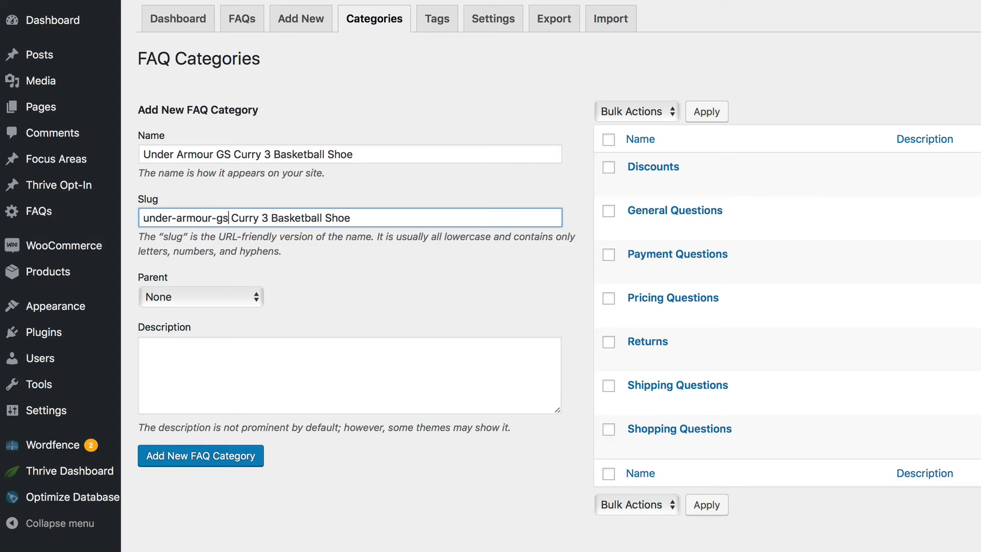
key(Delete)
key(Delete)
text(-c)
key(Delete)
text(-)
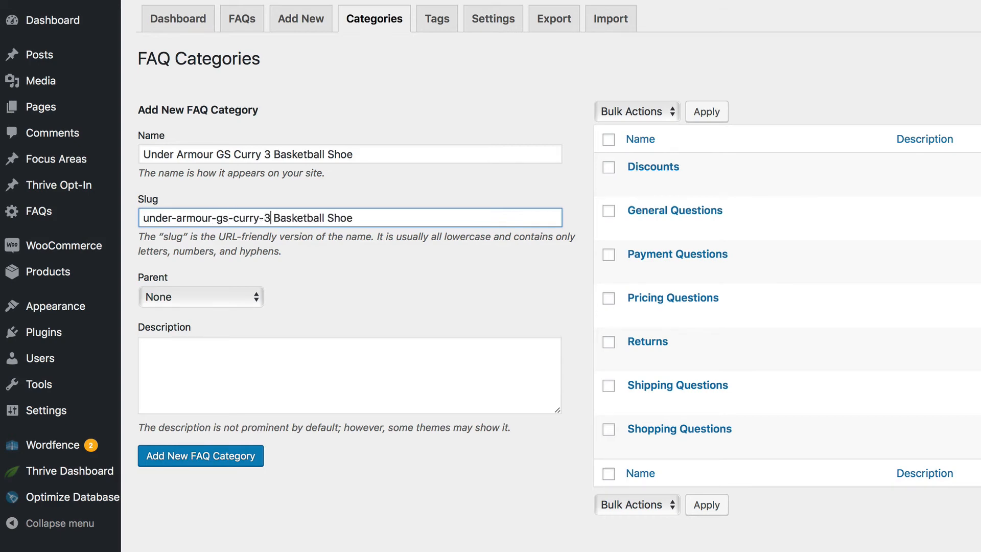
key(Right)
key(Delete)
key(Delete)
text(-b)
key(Right)
key(Right)
key(Right)
key(Delete)
key(Delete)
text(-s)
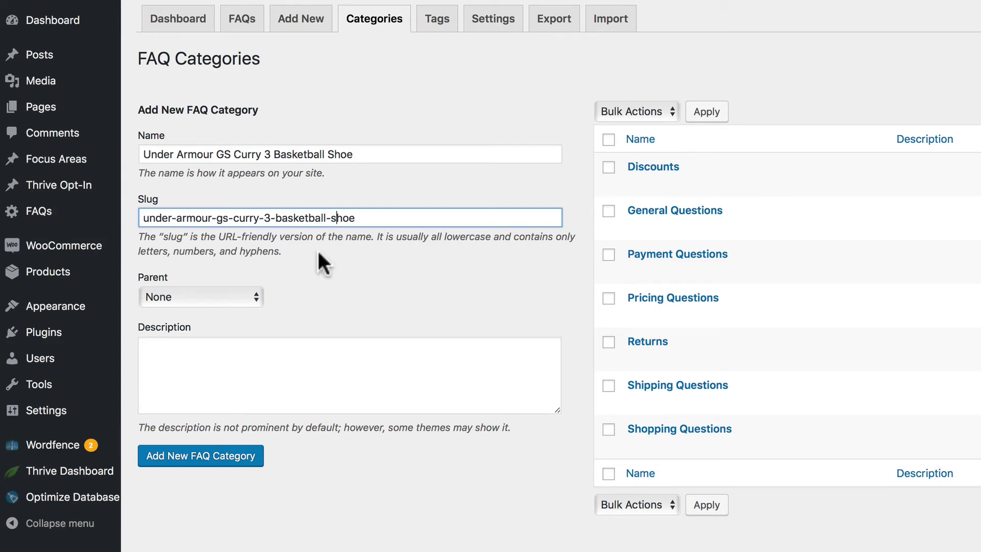
click(237, 459)
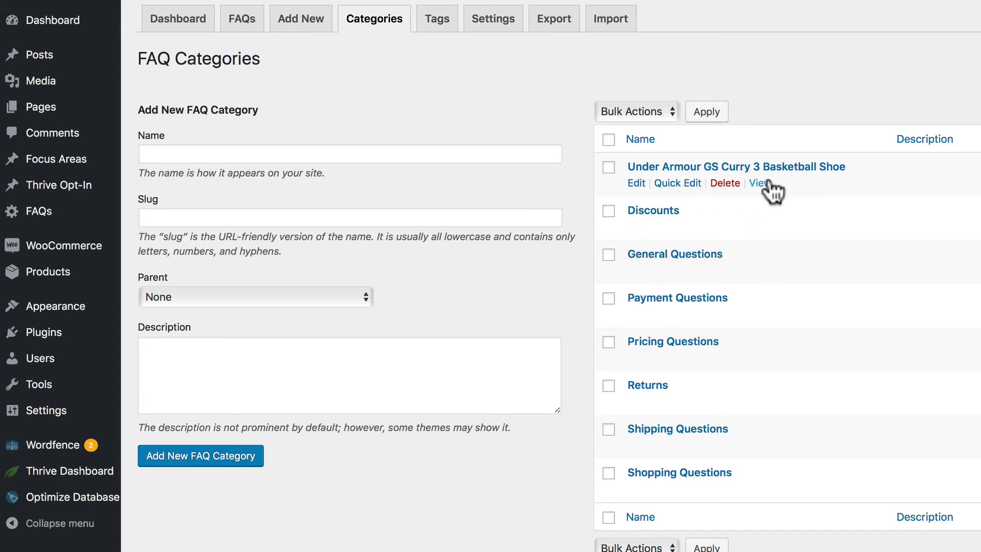
Start a new FAQ with the title "Does this model come in gold?"
mouse_move(82, 215)
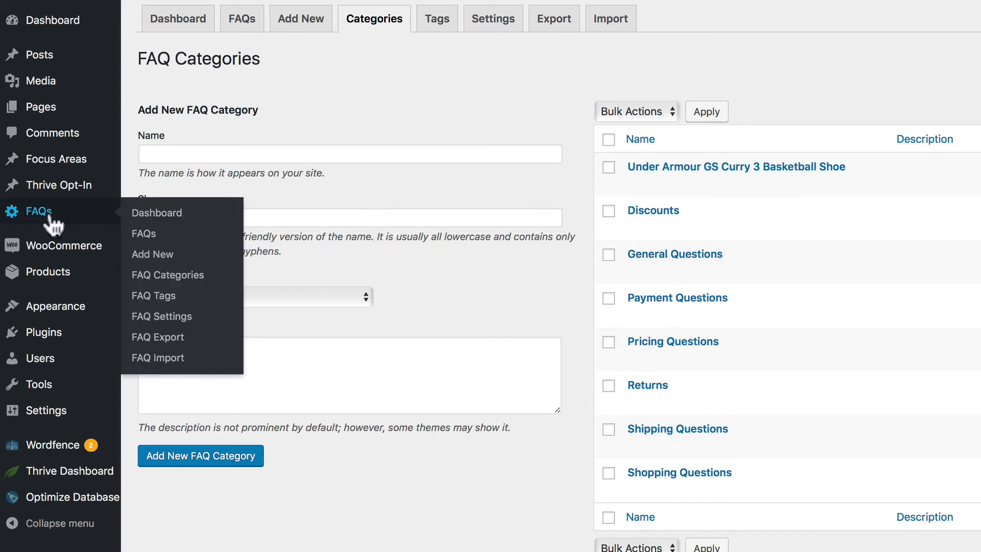
click(146, 252)
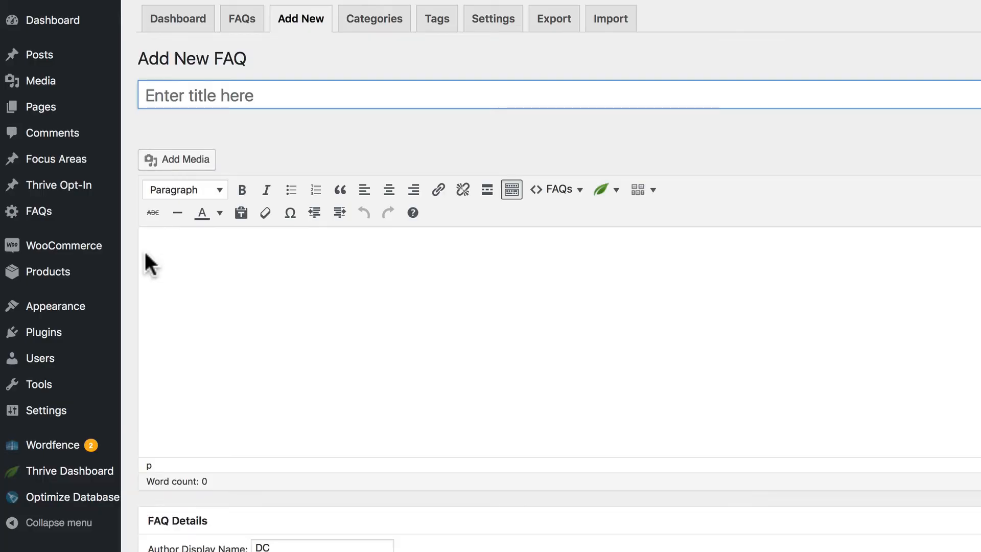
click(215, 97)
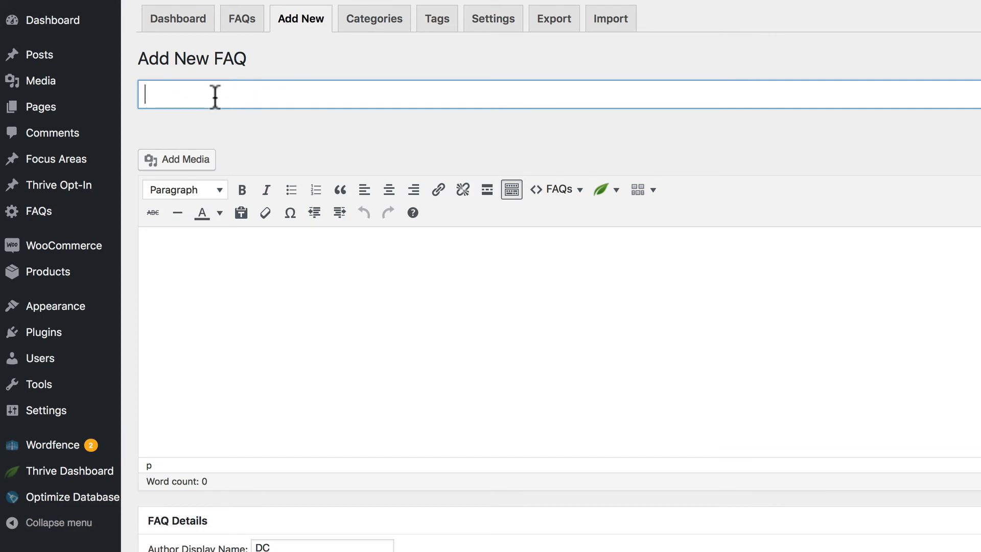
text(Does this model come in gold?)
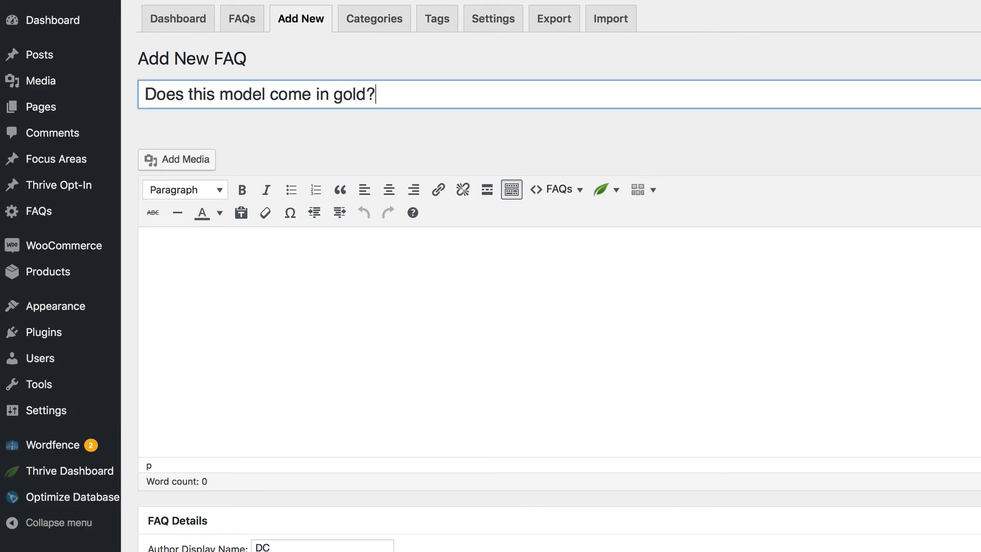
Enter "We will be getting gold models in on Dec. 1!" as the new FAQ's answer
key(Tab)
text(We wil)
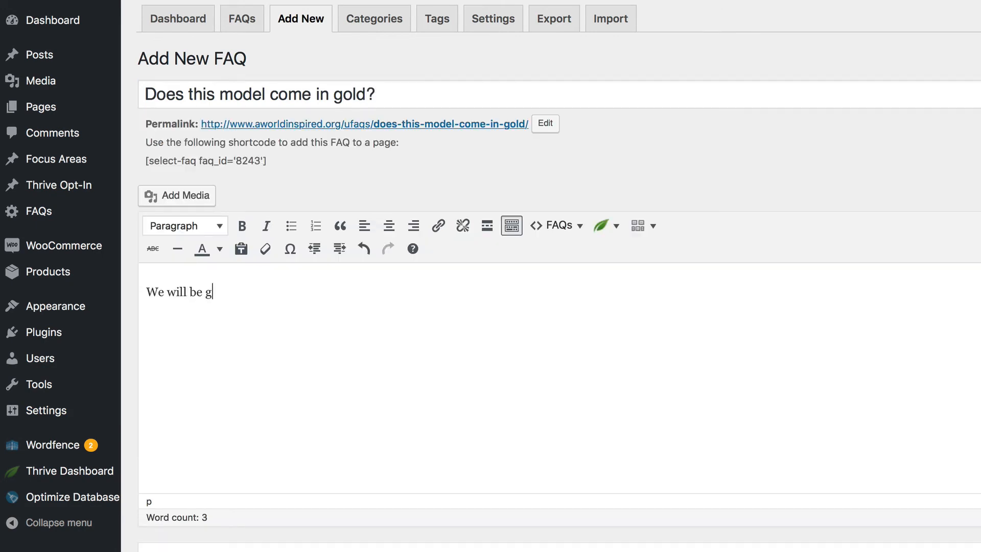
text(l be getting)
key(BackSpace)
key(BackSpace)
key(BackSpace)
text(ing gold )
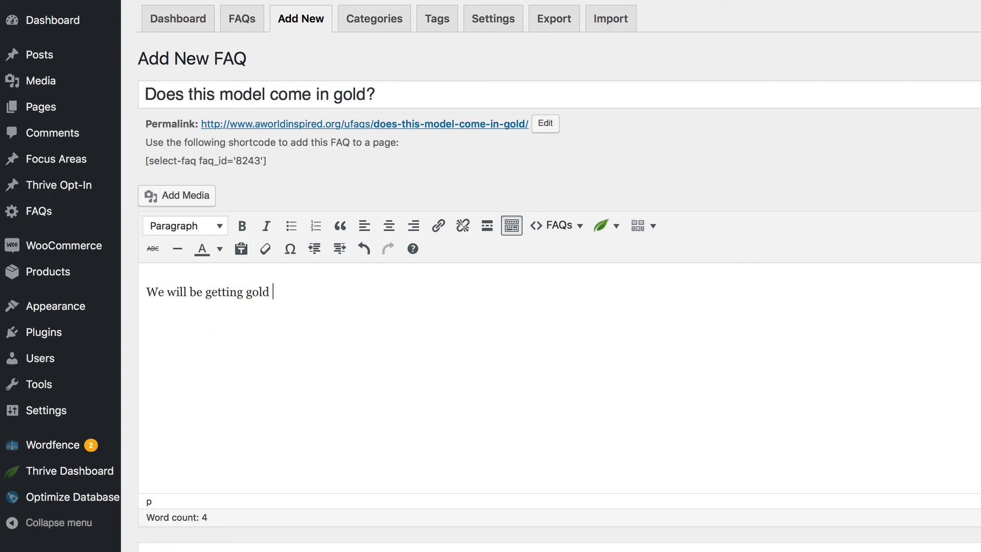
text(models in on Dec. 1!)
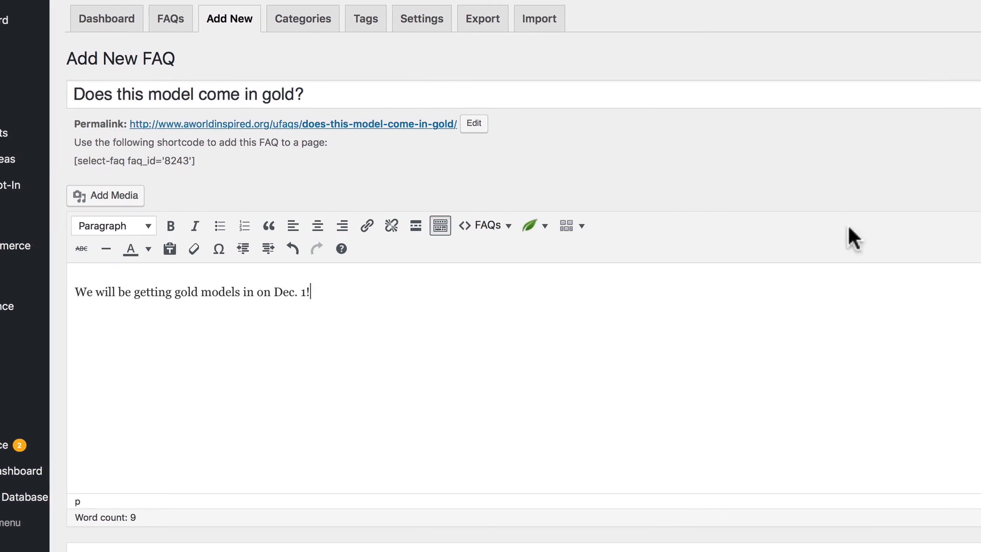
scroll(888, 303, down, 1)
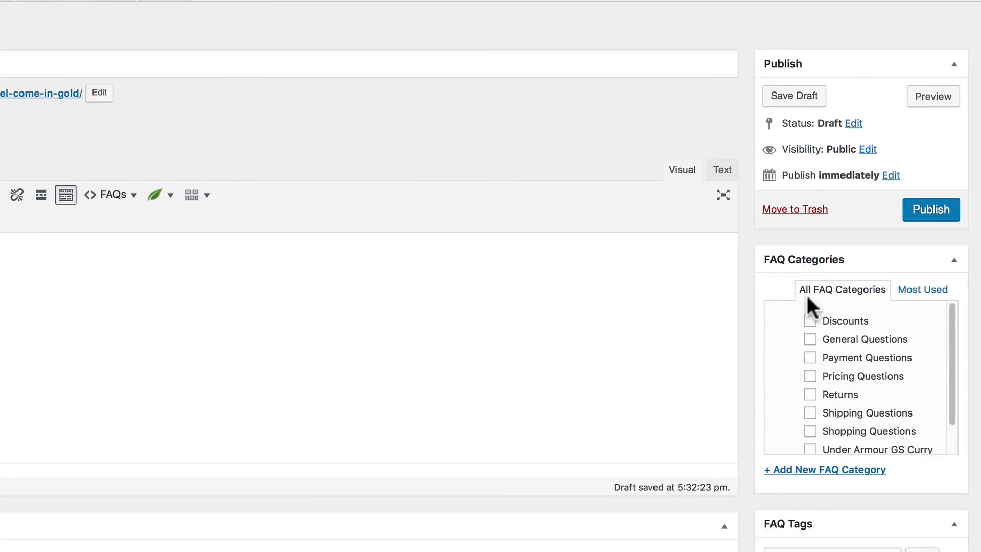
Assign the new FAQ to the Under Armour GS Curry 3 Basketball Shoe category and publish it
scroll(930, 341, down, 1)
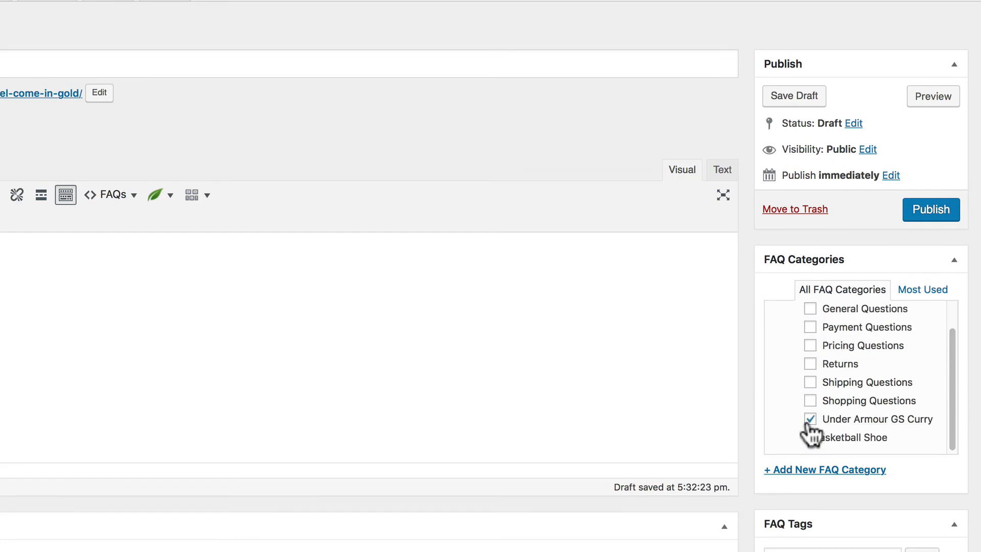
click(931, 210)
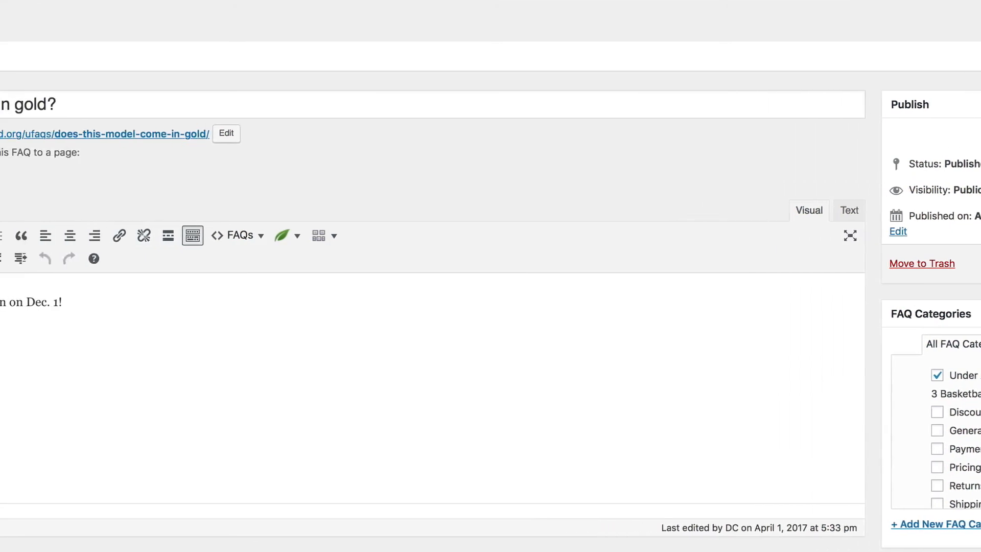
Check the WooCommerce FAQs option in the premium section of the FAQ settings
mouse_move(71, 224)
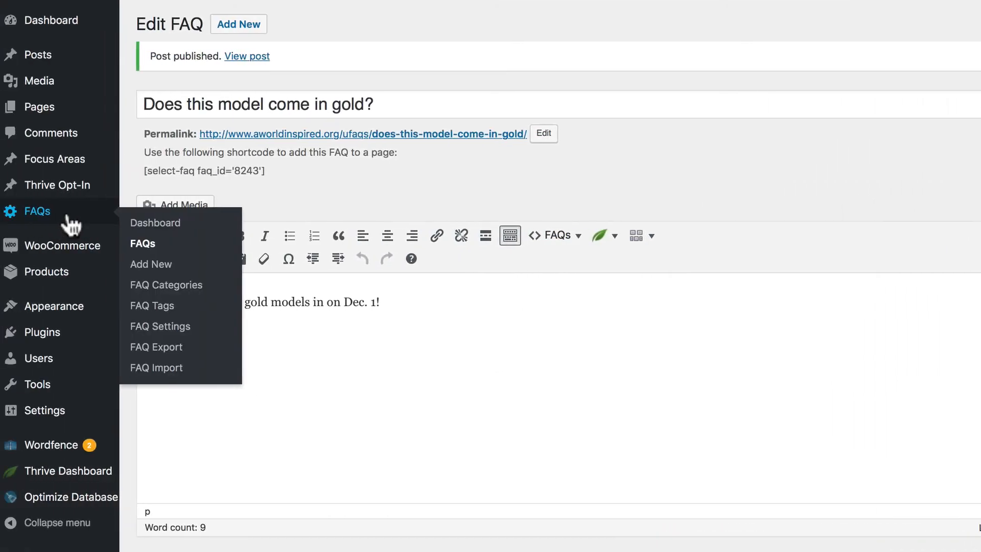
click(161, 326)
click(182, 136)
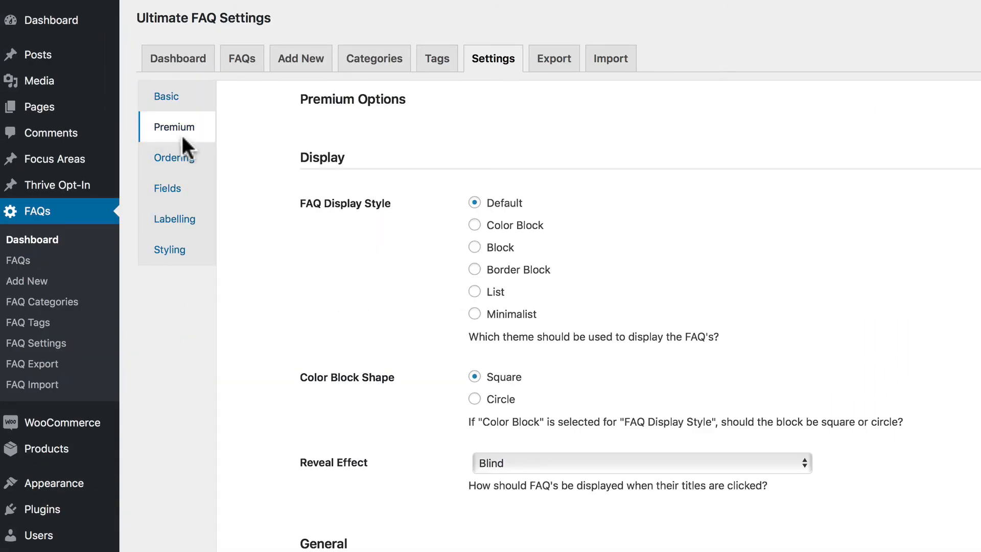
scroll(514, 348, down, 7)
scroll(514, 348, down, 8)
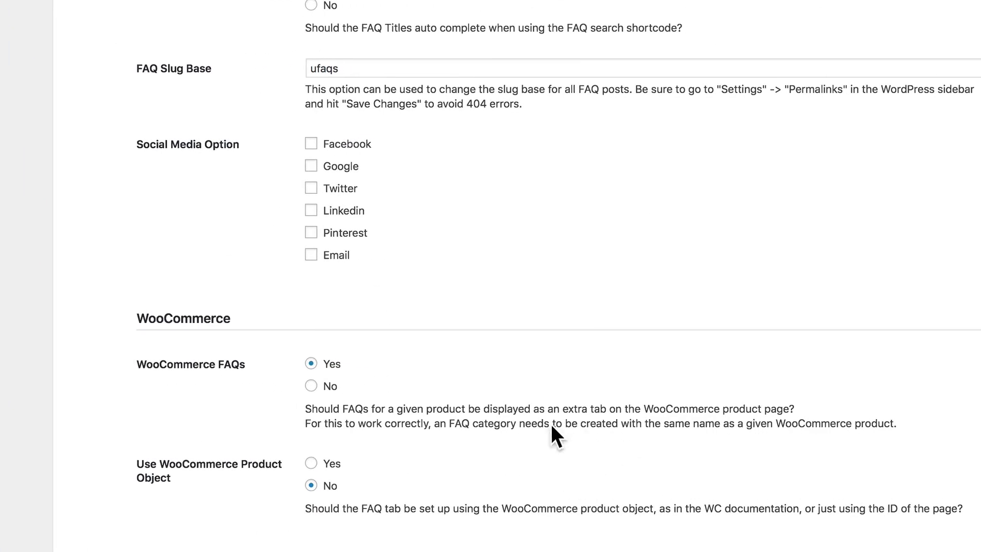
Visit the live site's shop and open the Under Armour GS Curry 3 Basketball Shoe product page
scroll(342, 356, up, 20)
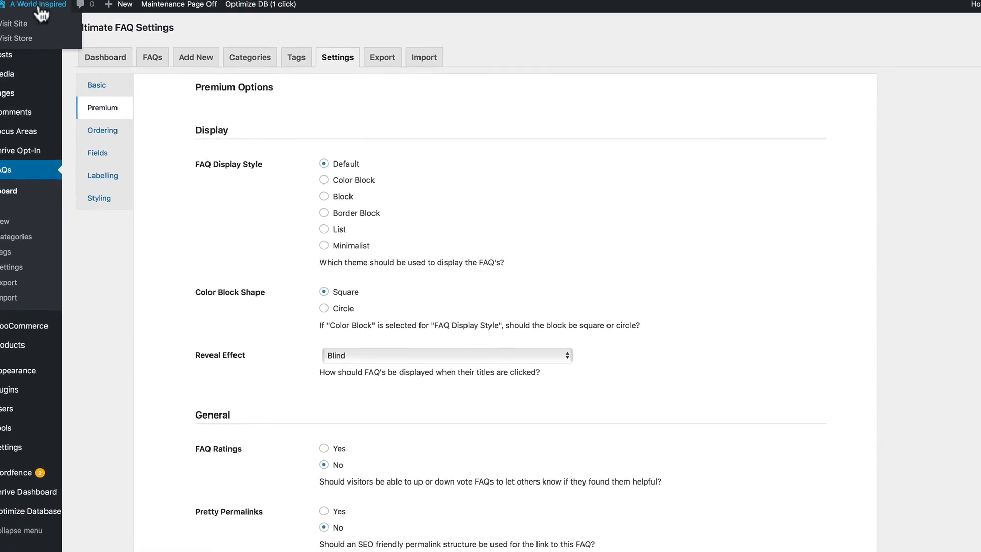
click(39, 7)
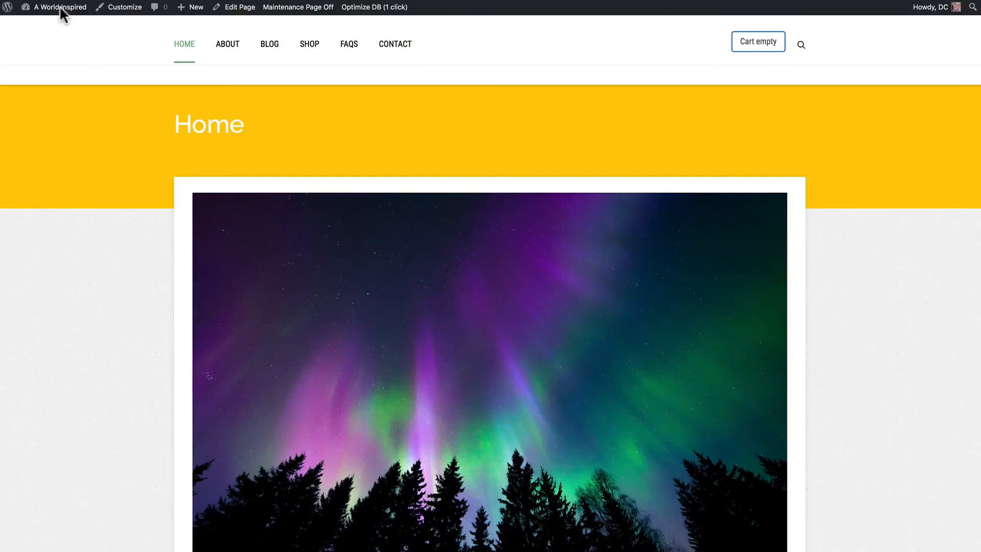
click(310, 45)
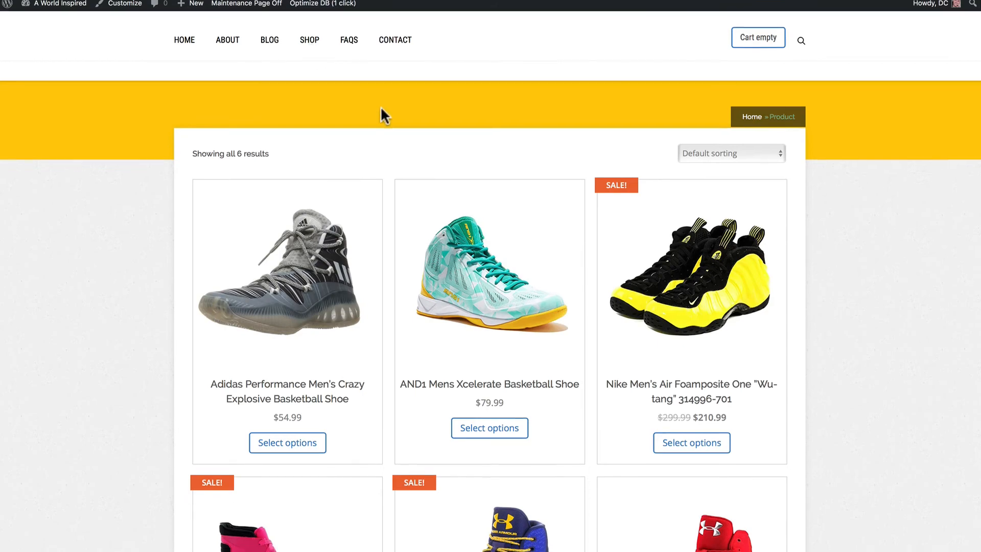
scroll(380, 102, down, 5)
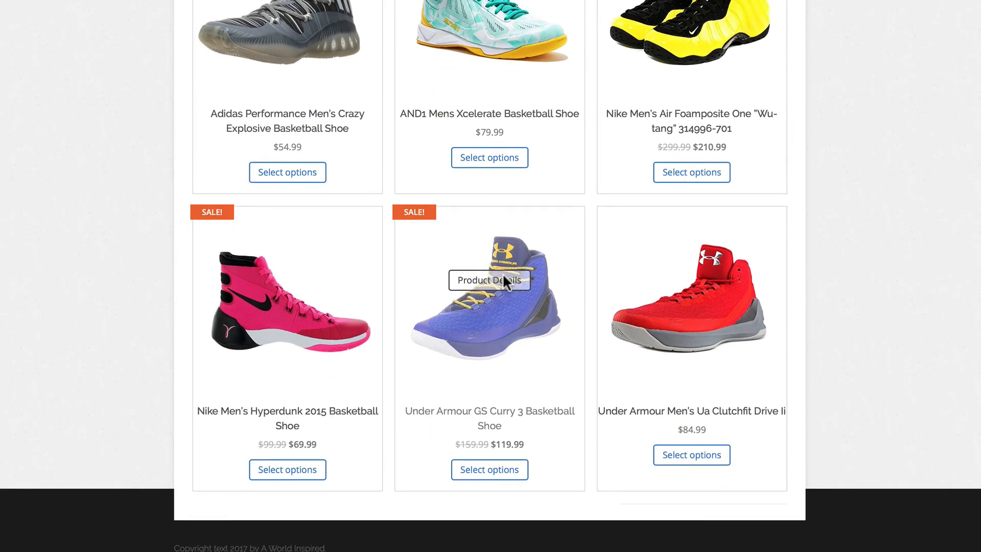
click(503, 277)
View the product's FAQs and expand the question "Does this model come in gold?"
scroll(501, 273, down, 2)
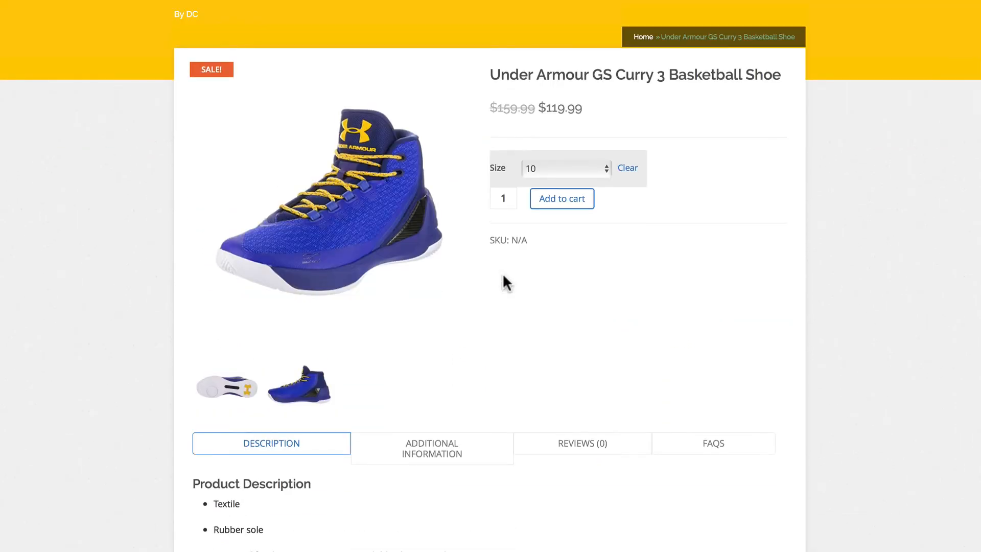
click(695, 454)
scroll(692, 455, down, 1)
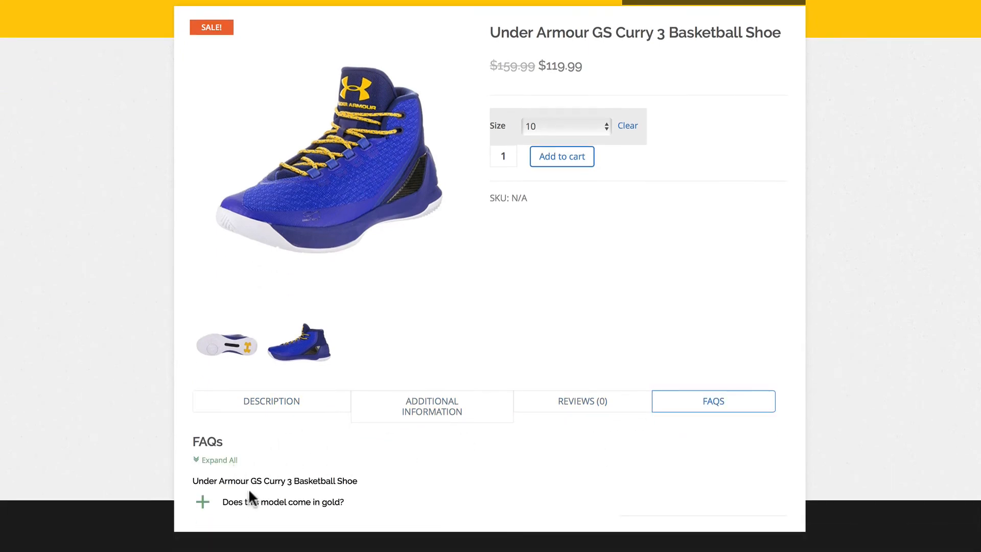
click(208, 500)
scroll(407, 392, down, 2)
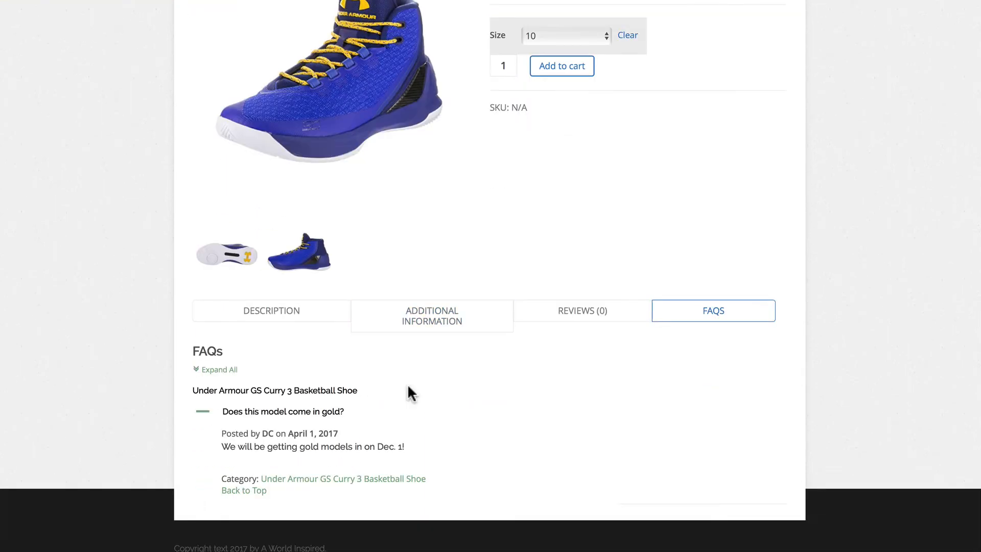
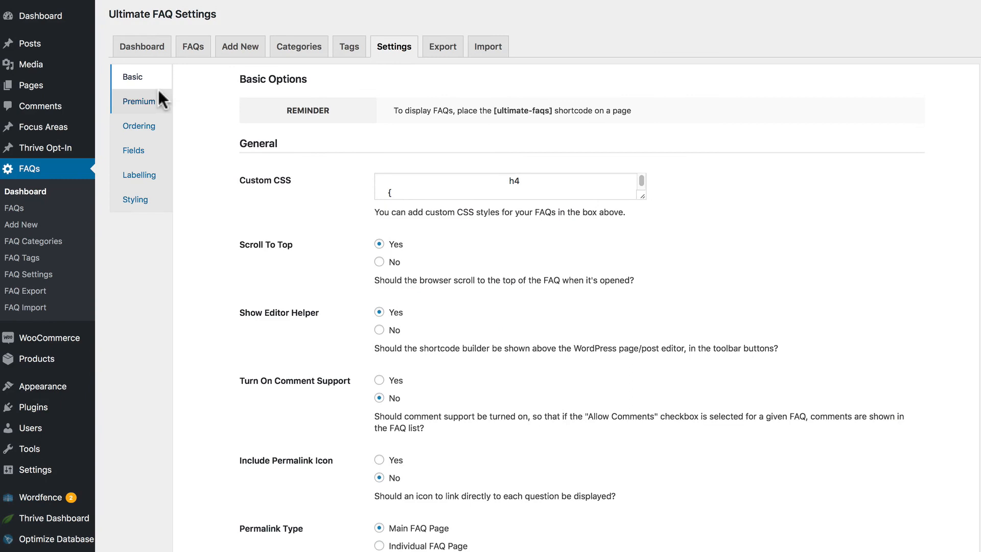
In the FAQ plugin's premium options, set the Reveal Effect to Clip
click(145, 102)
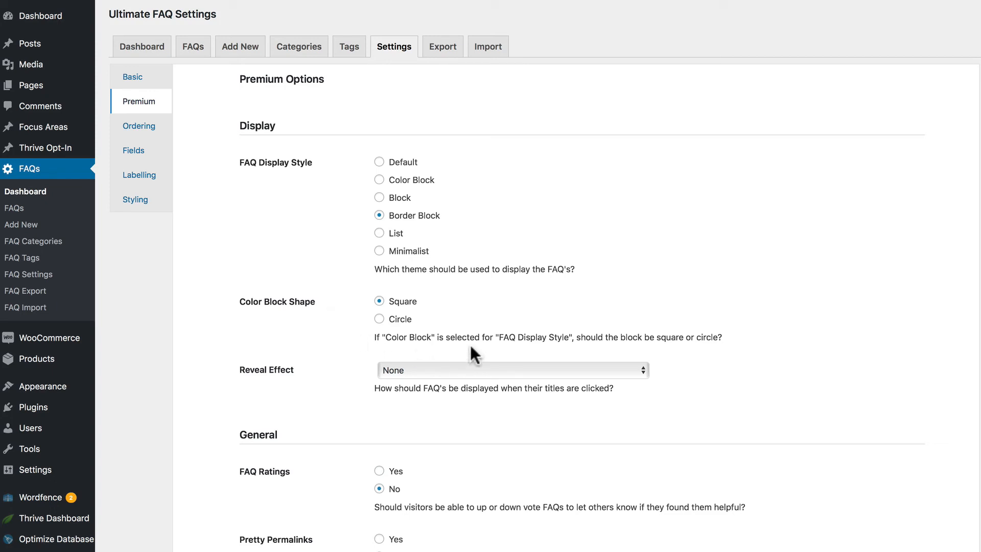
click(474, 370)
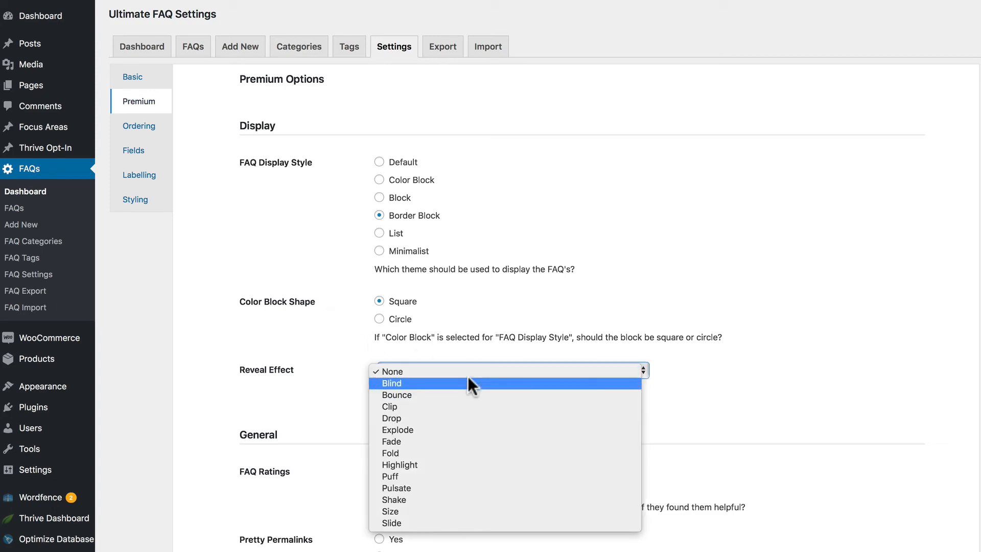
click(459, 405)
Turn on FAQ Ratings and Pretty Permalinks in the general premium options
scroll(459, 404, down, 2)
scroll(459, 405, down, 6)
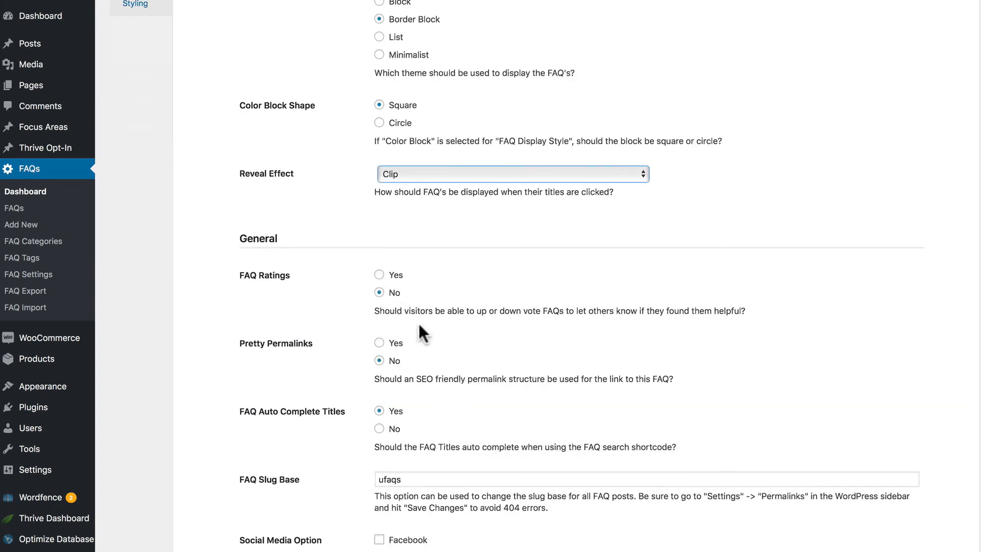
click(390, 275)
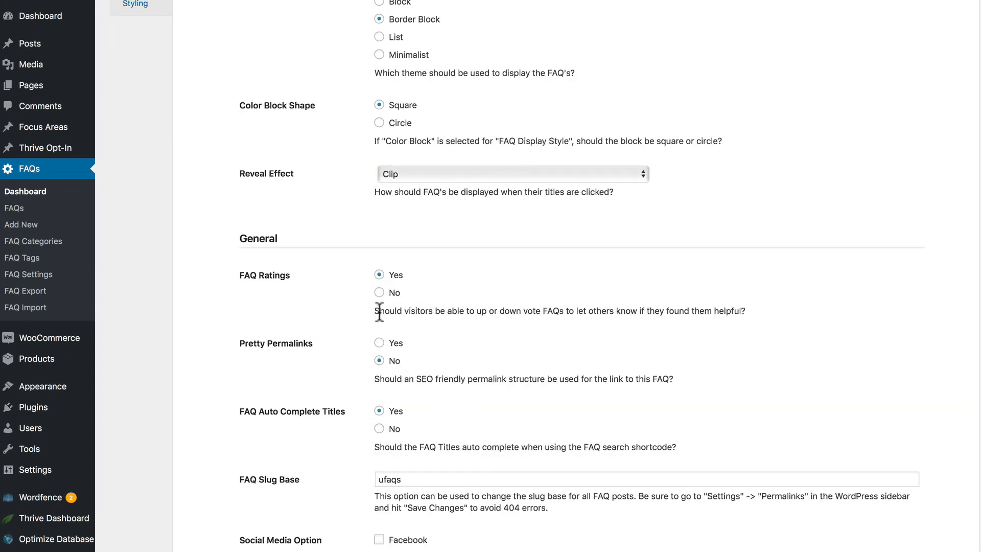
click(380, 343)
Enable the Facebook, Twitter and Email social media options and save the premium settings
scroll(401, 419, down, 5)
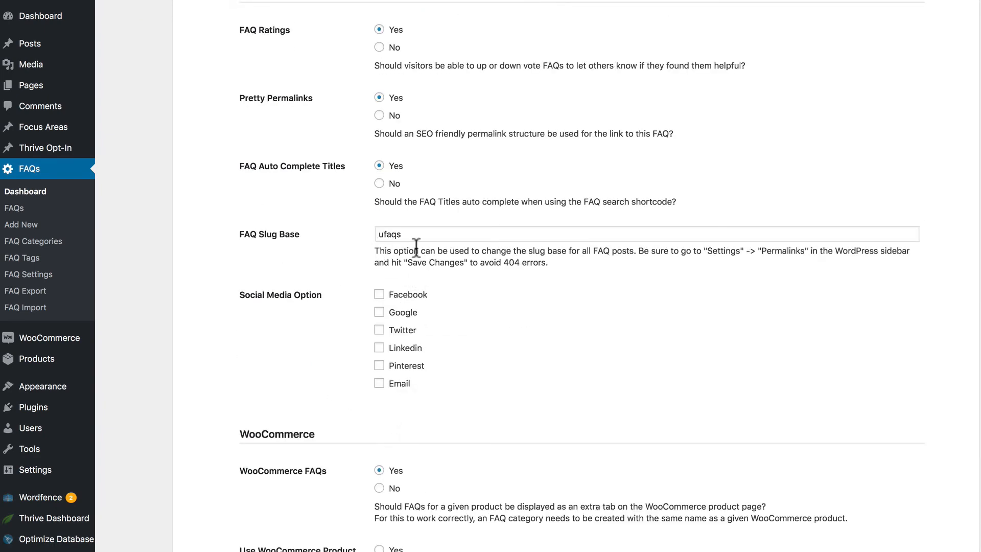
click(381, 295)
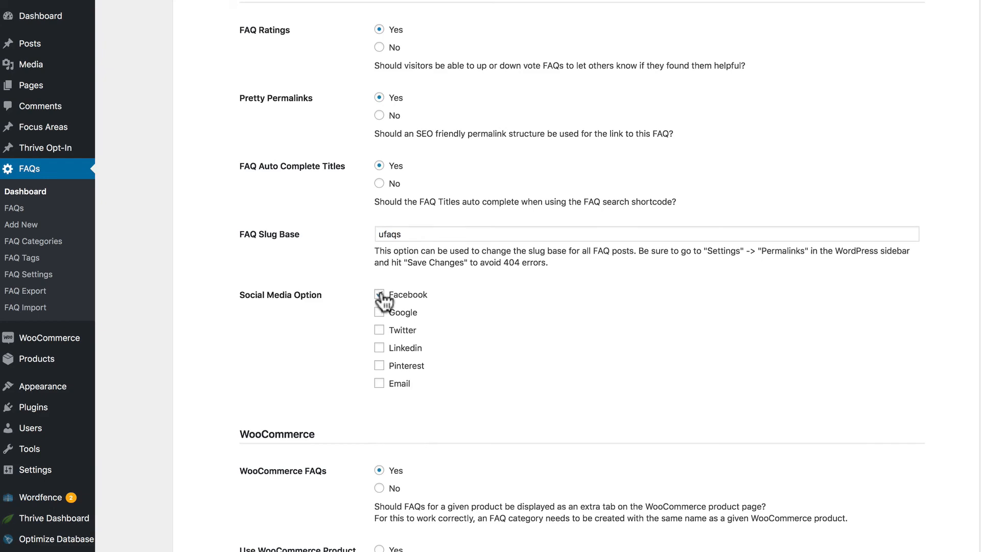
click(380, 331)
scroll(400, 391, down, 5)
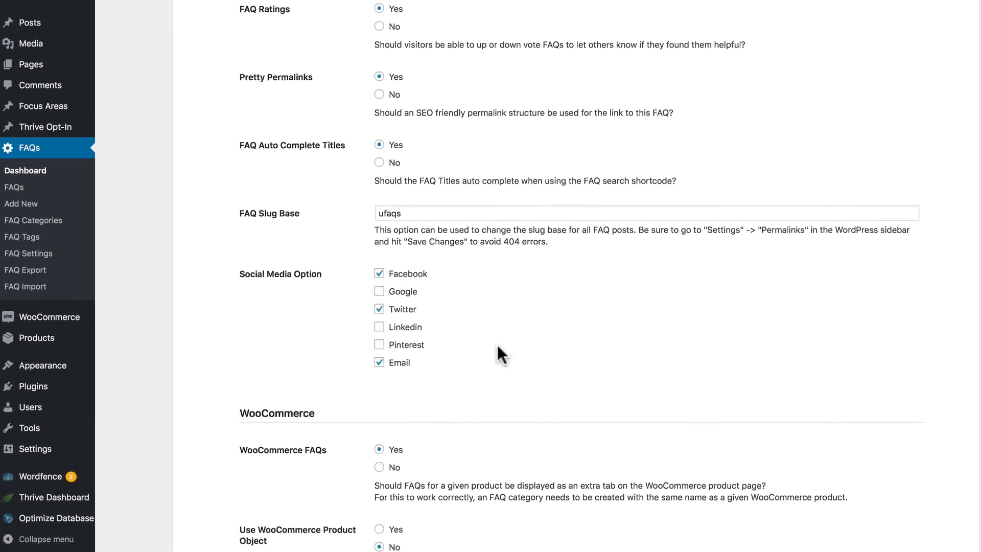
scroll(401, 419, down, 1)
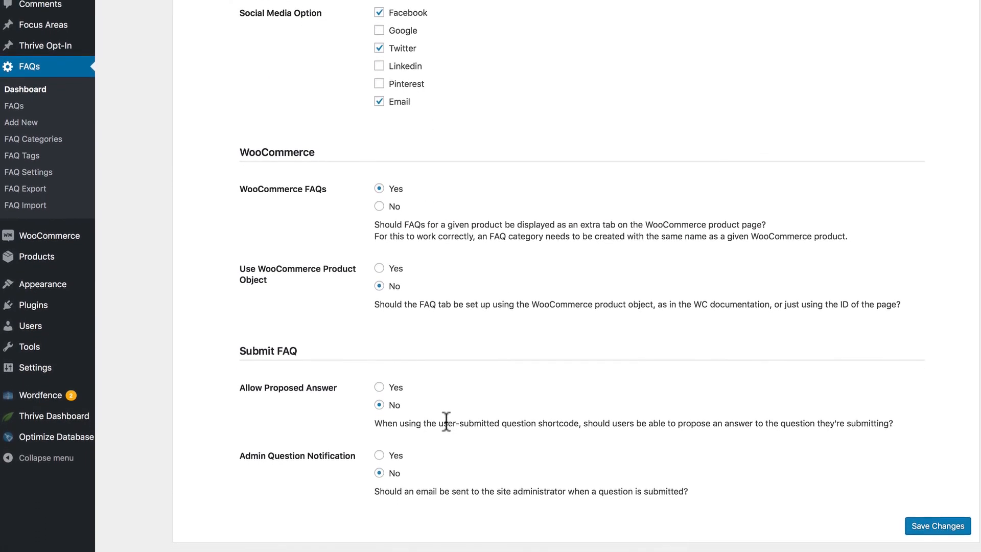
click(928, 531)
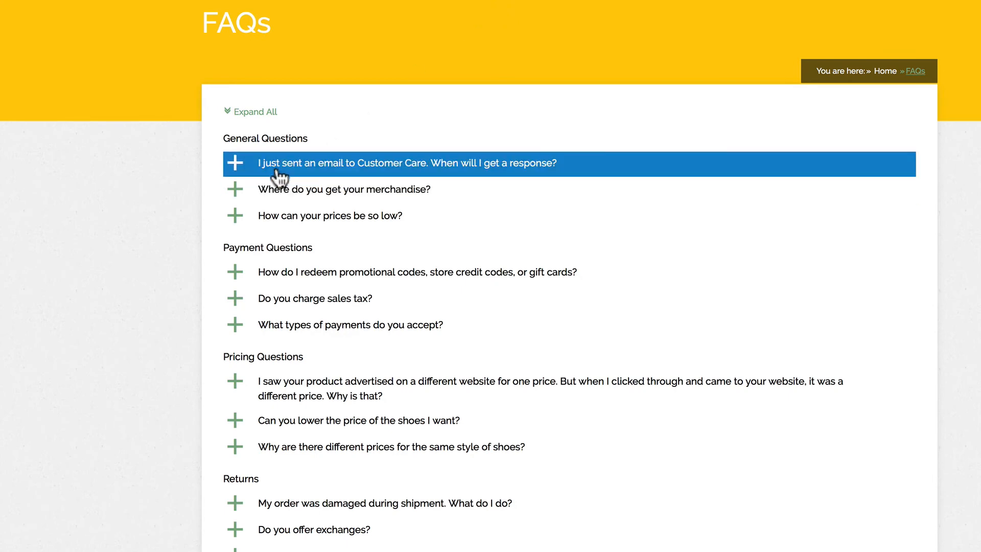
On the live FAQs page, expand the Customer Care email response question to inspect its new display, and collapse it again
click(239, 171)
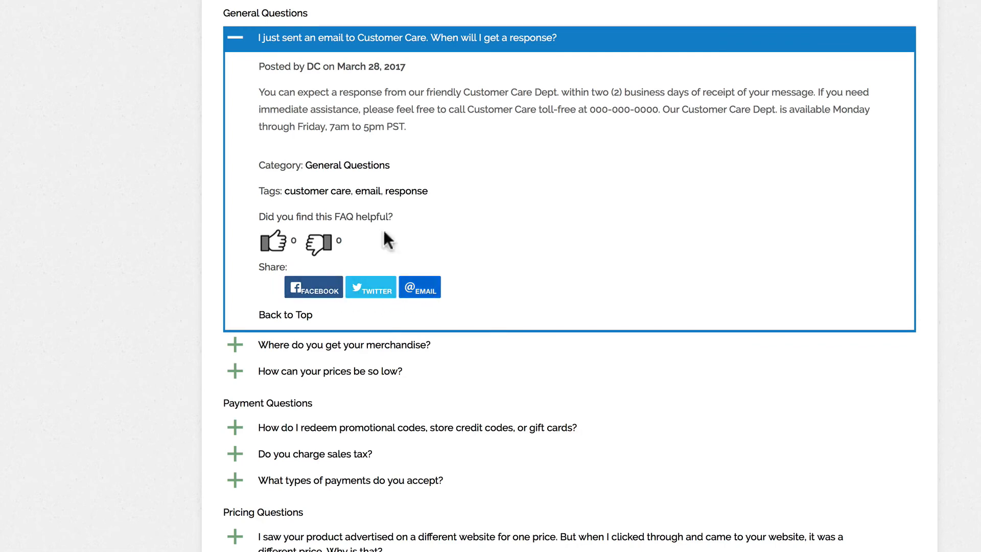
click(238, 41)
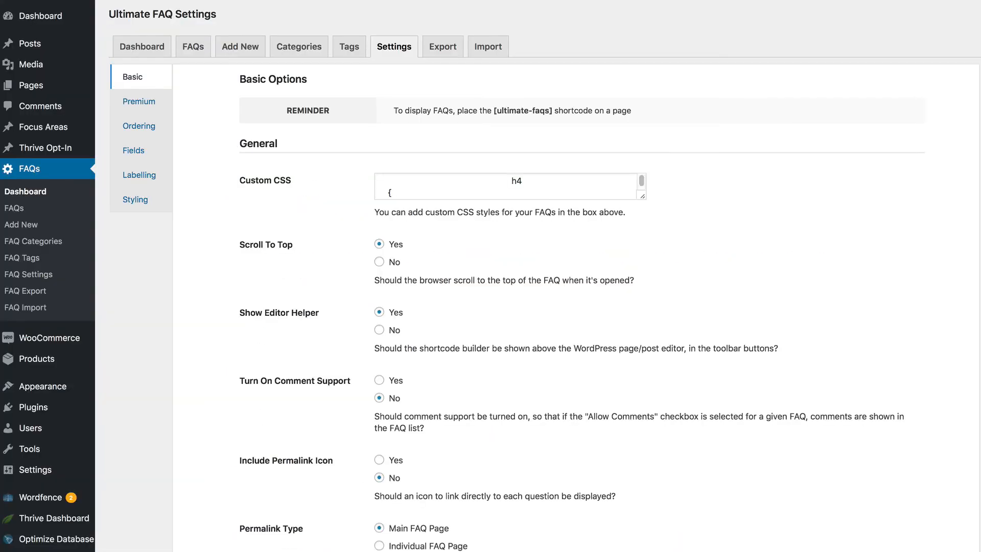
Open the FAQ ordering options and review the available choices for FAQ Ordering and Sort Categories
click(137, 125)
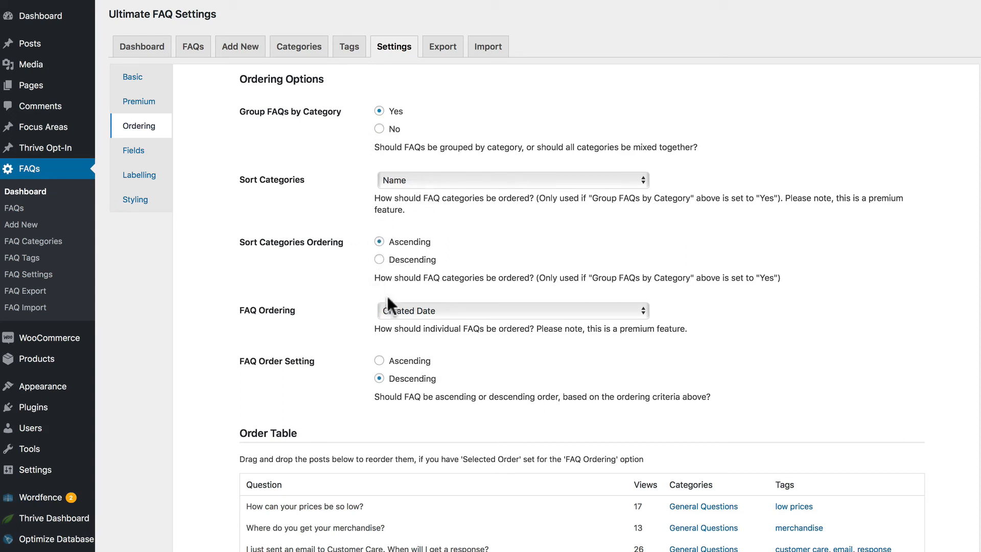
click(402, 310)
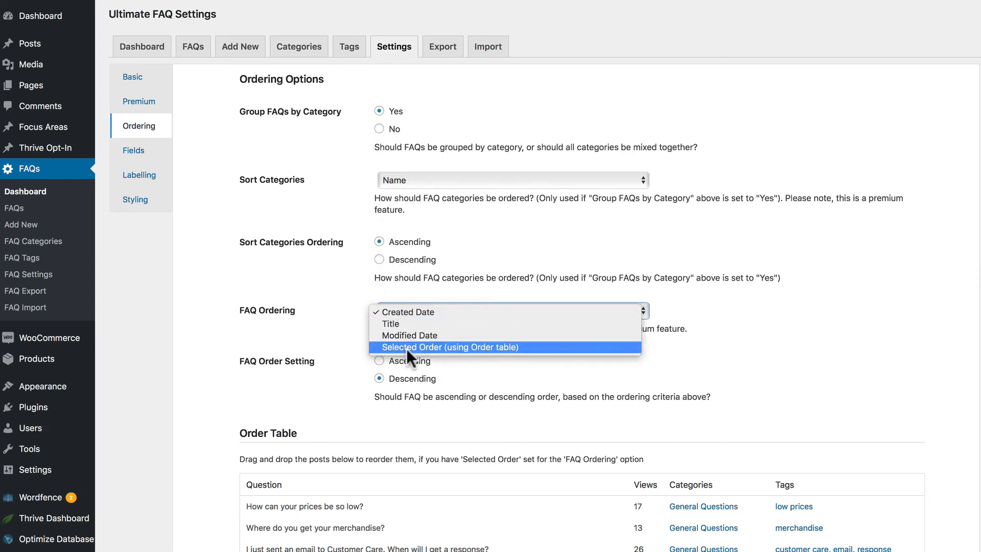
click(342, 283)
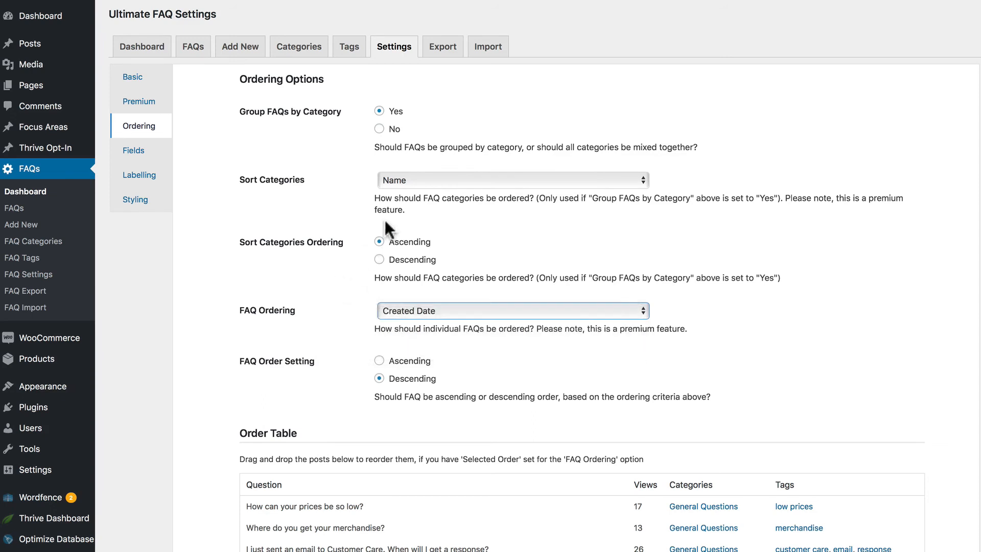
click(413, 179)
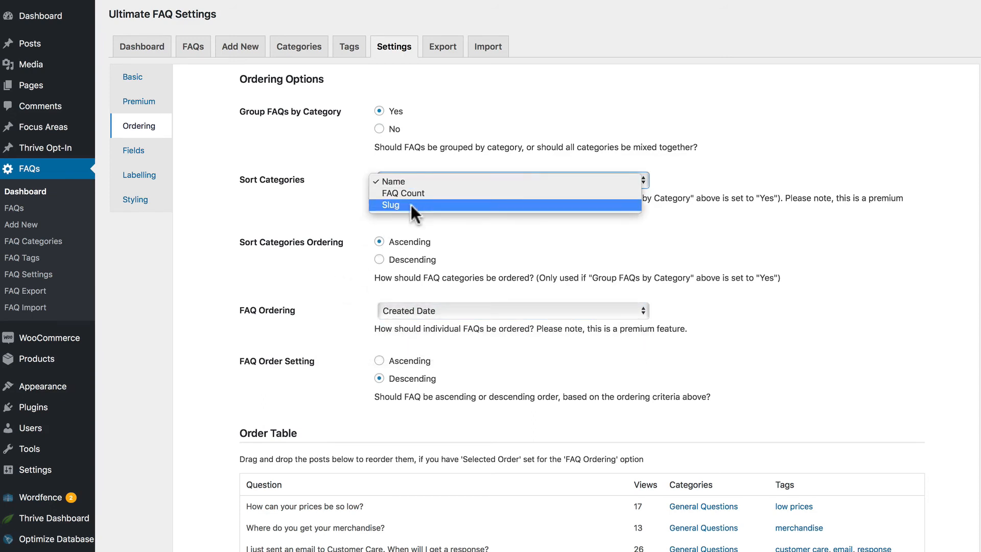
click(323, 283)
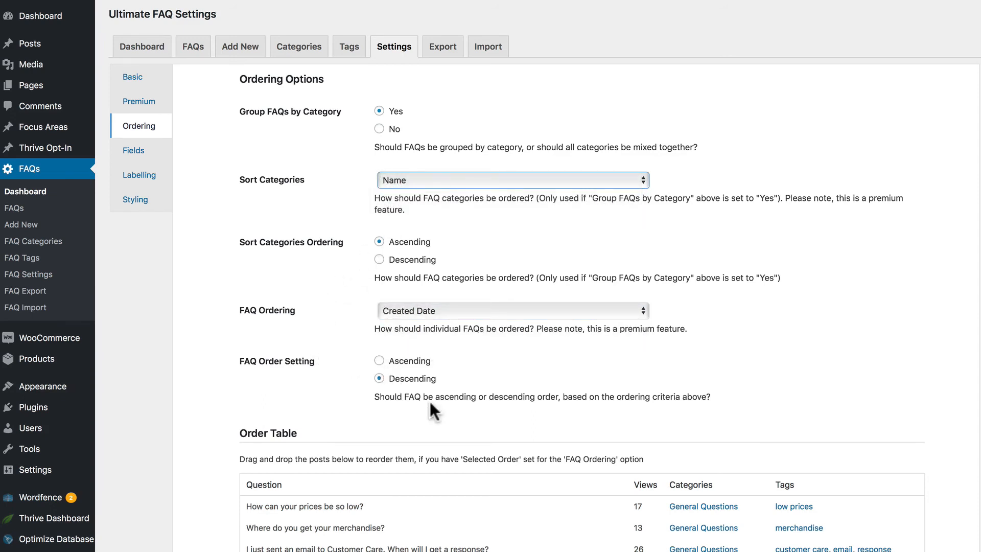
Set FAQ Ordering to Selected Order (using Order table)
scroll(430, 401, down, 2)
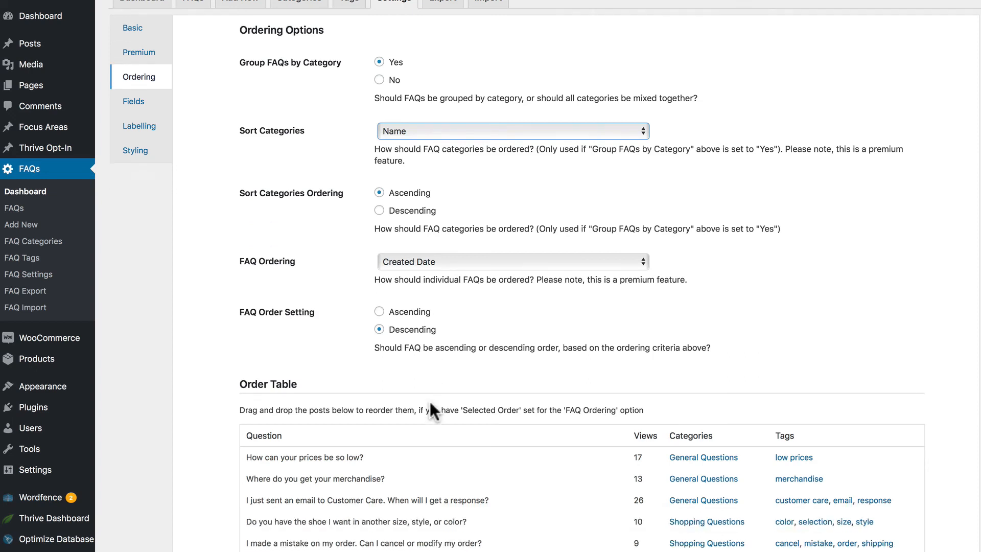
scroll(430, 409, down, 5)
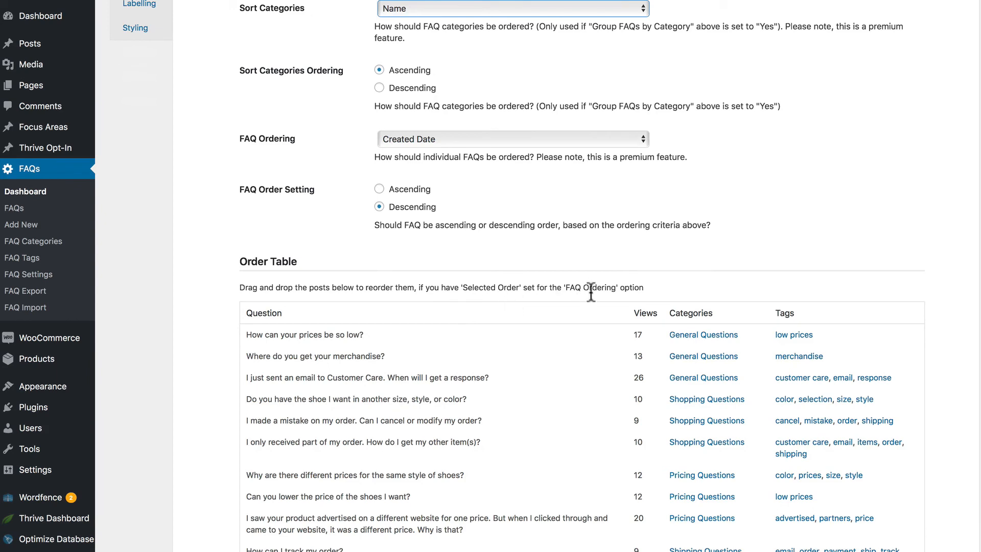
click(506, 136)
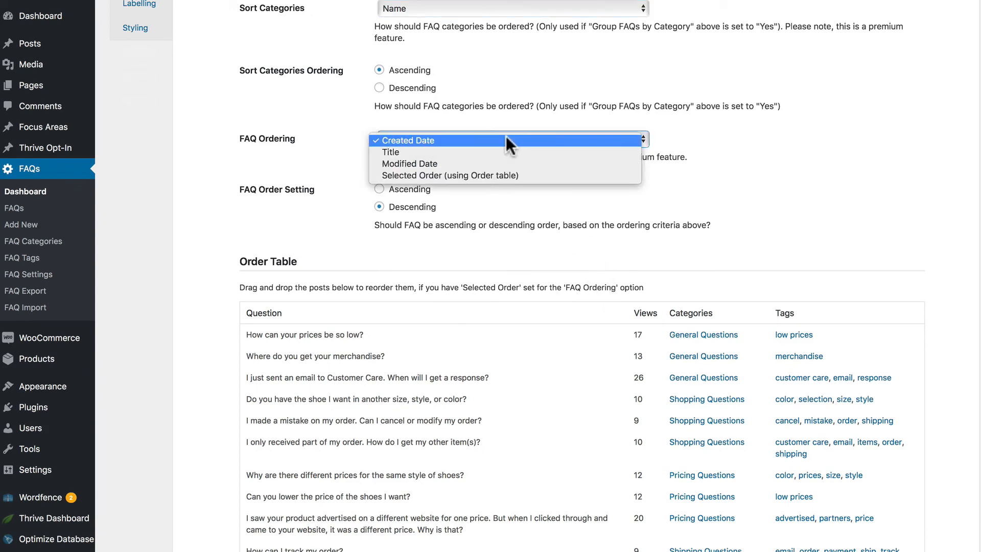
click(503, 173)
Move "I only received part of my order" to first and "What types of payments do you accept?" to second in the Order Table
scroll(504, 328, down, 5)
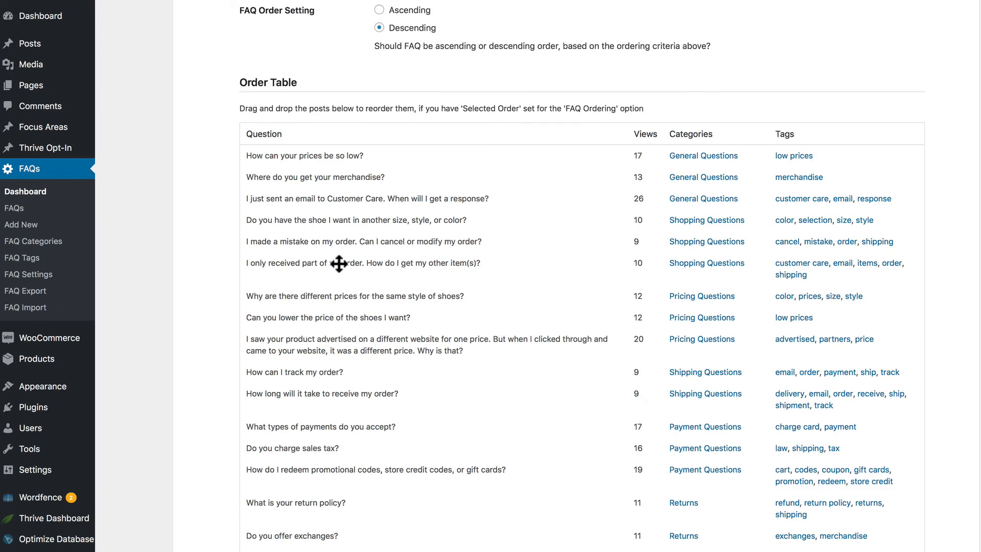
drag(339, 264, 309, 155)
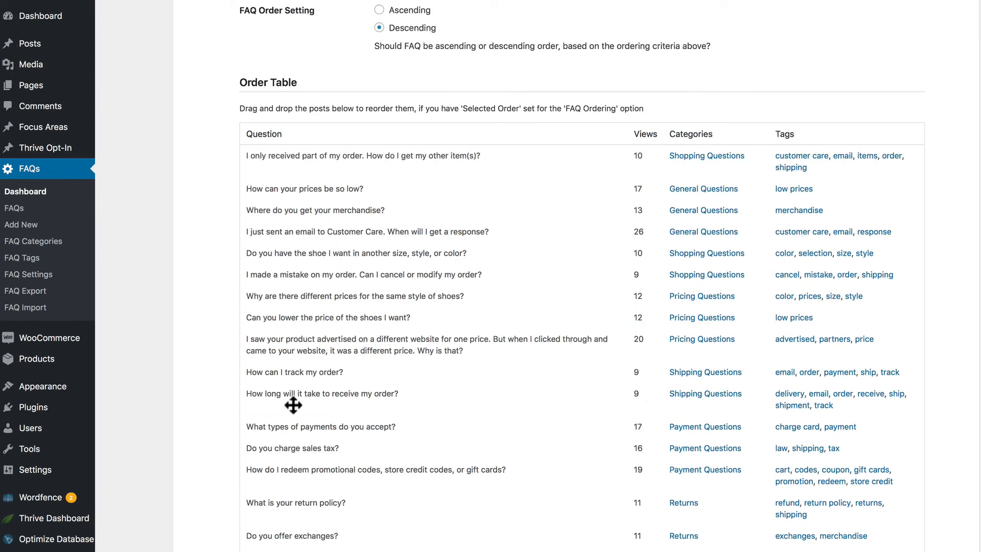
drag(294, 424, 283, 168)
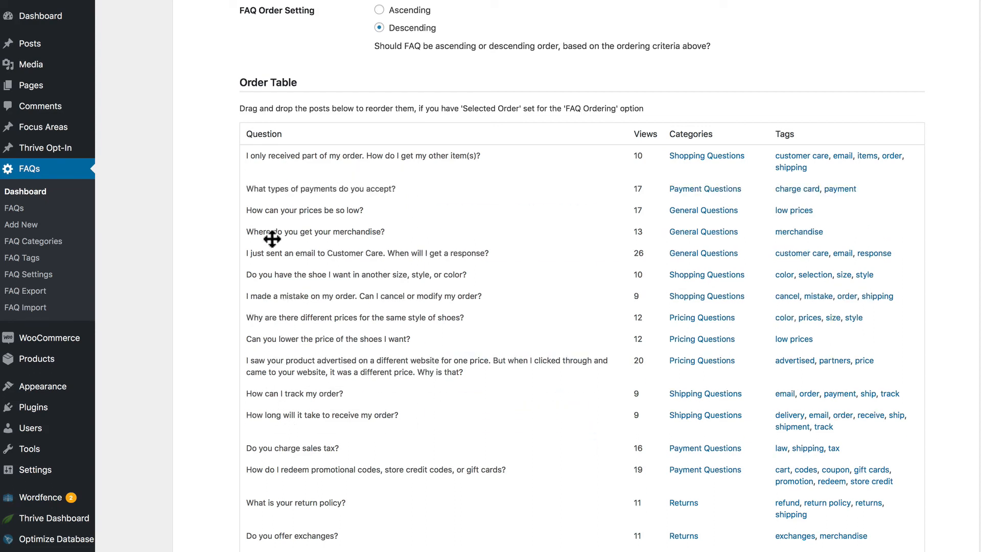
Move "When will my order ship?" to second place in the Order Table
drag(288, 549, 277, 176)
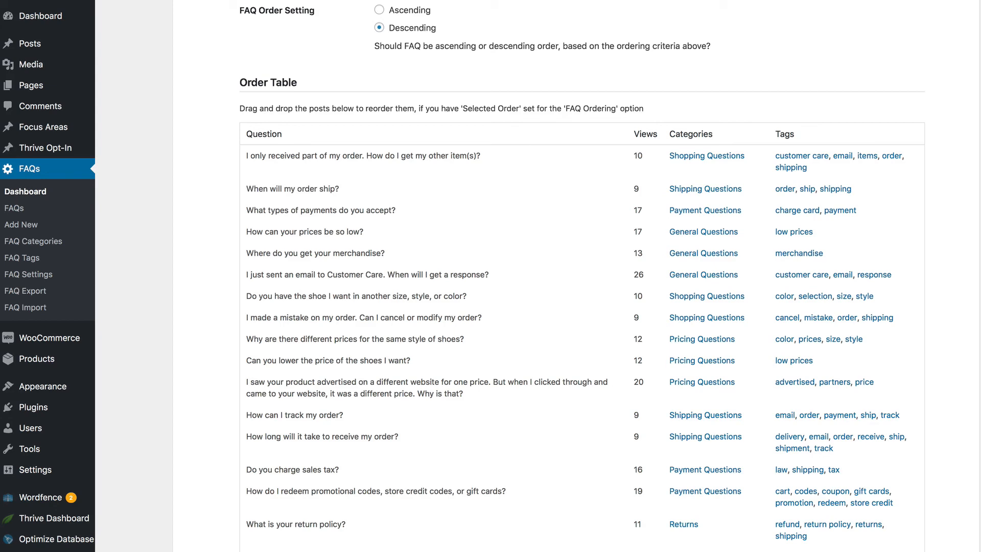
scroll(583, 276, up, 7)
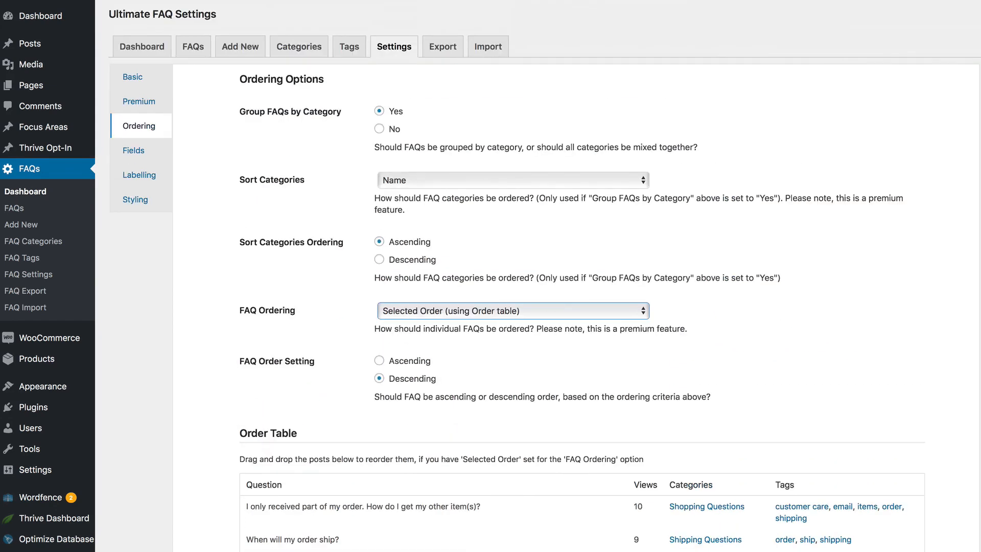
Review the custom Fields options and the Labelling options for replacing default FAQ text, including the Posted and Enter your question labels
click(133, 150)
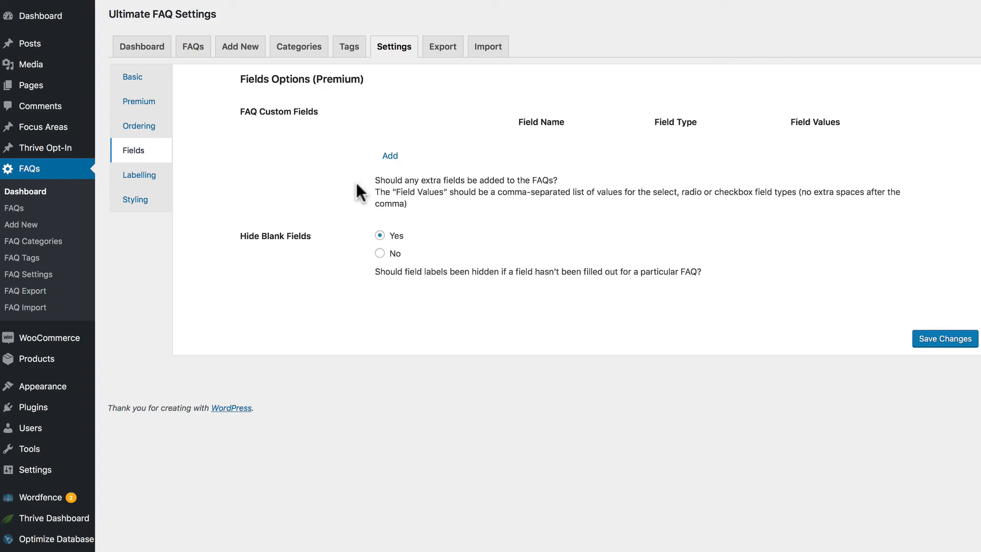
click(139, 175)
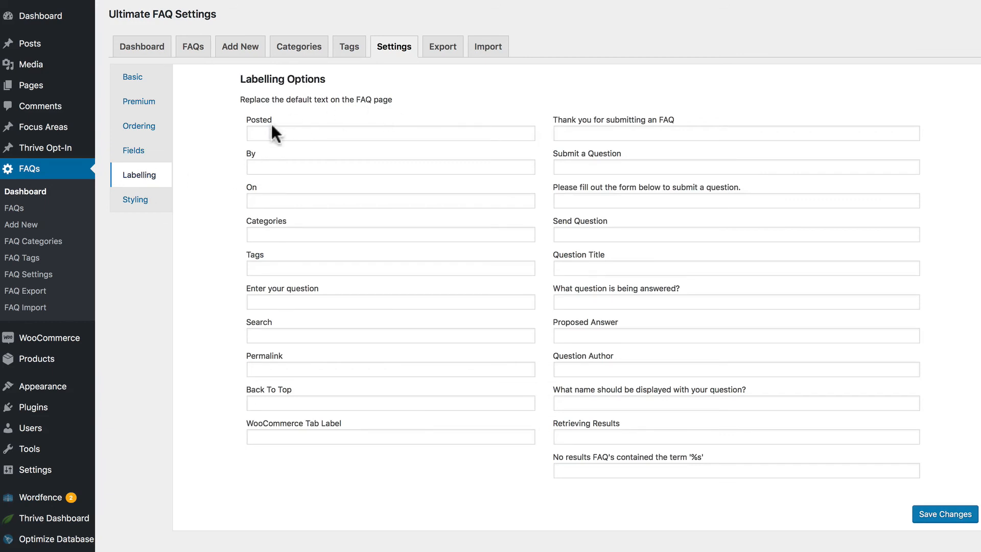
click(297, 132)
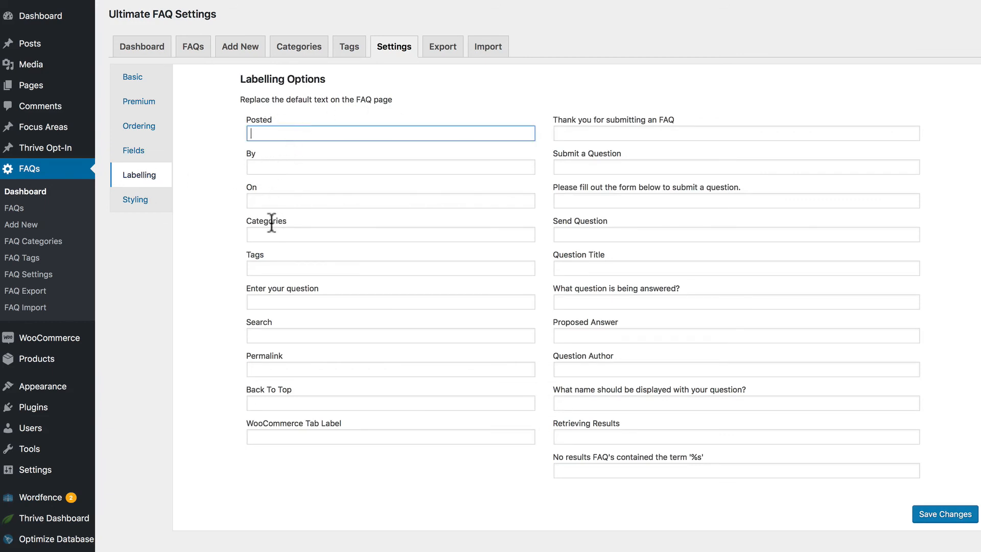
click(268, 300)
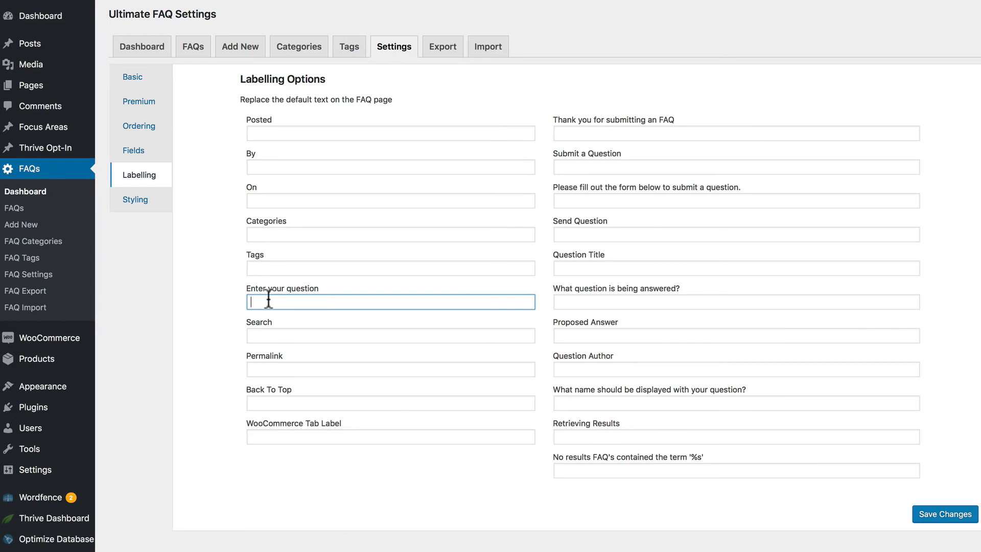
click(618, 134)
Set the toggle symbol's Icon Size to 16 in the premium Styling options
click(142, 200)
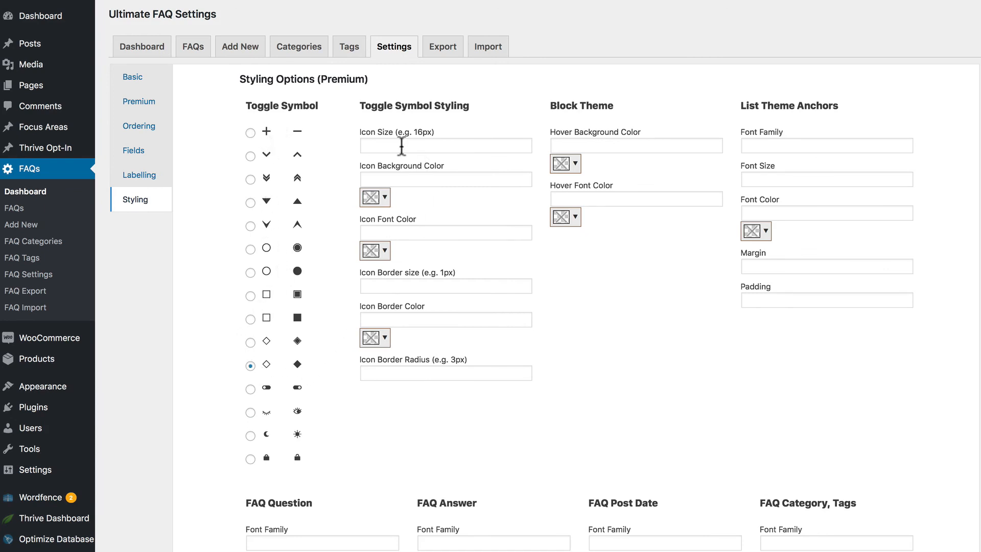
click(417, 145)
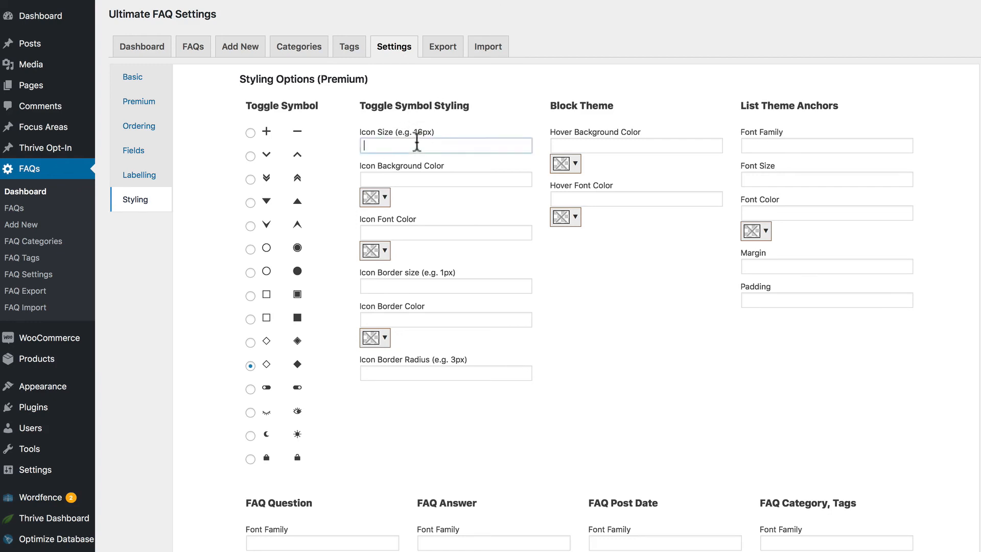
text(16)
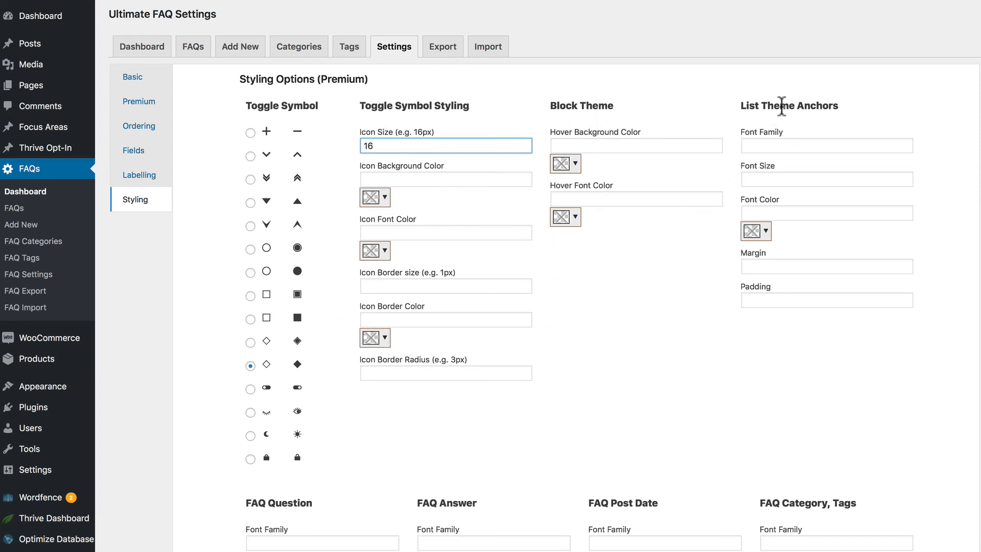
Review the FAQ font styling fields and the choices for both FAQ heading types, and save the styling settings
scroll(814, 267, down, 5)
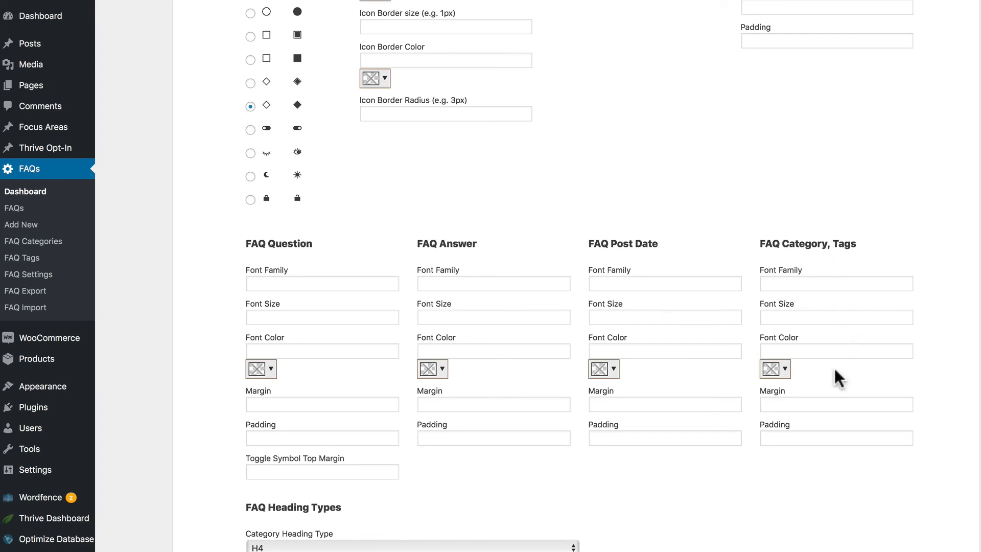
scroll(486, 482, down, 2)
click(397, 452)
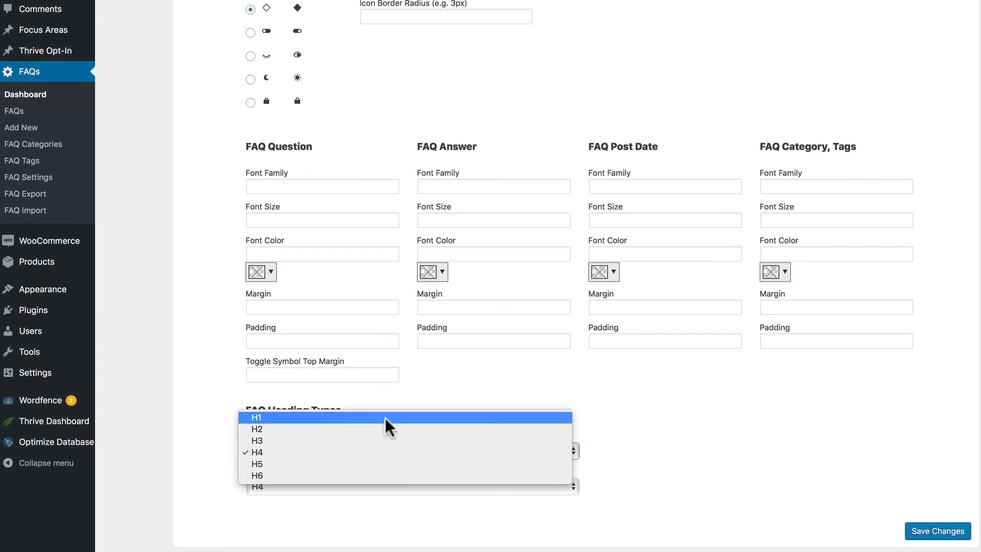
click(444, 403)
click(403, 486)
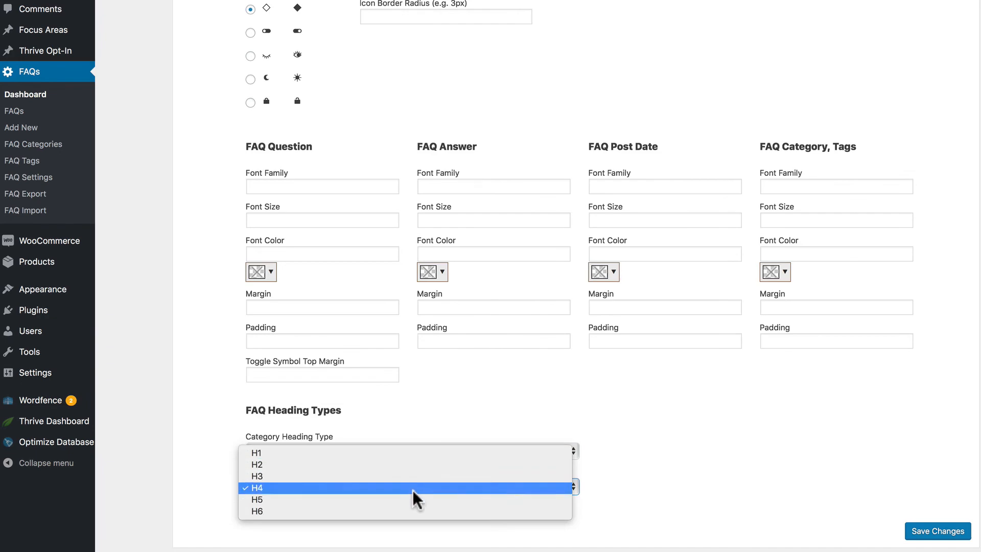
click(639, 440)
click(925, 533)
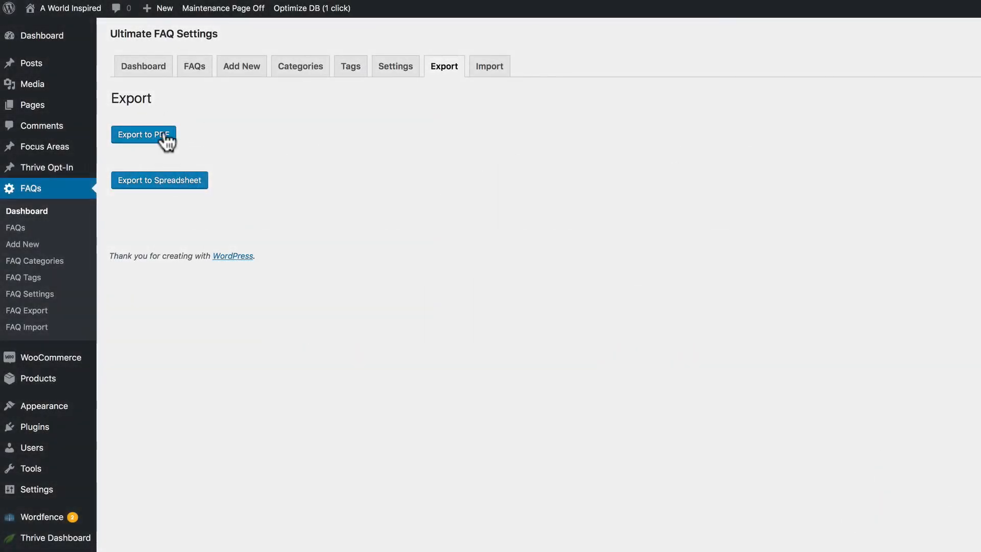
Export the FAQs to PDF, page through the exported document, and close it
click(164, 134)
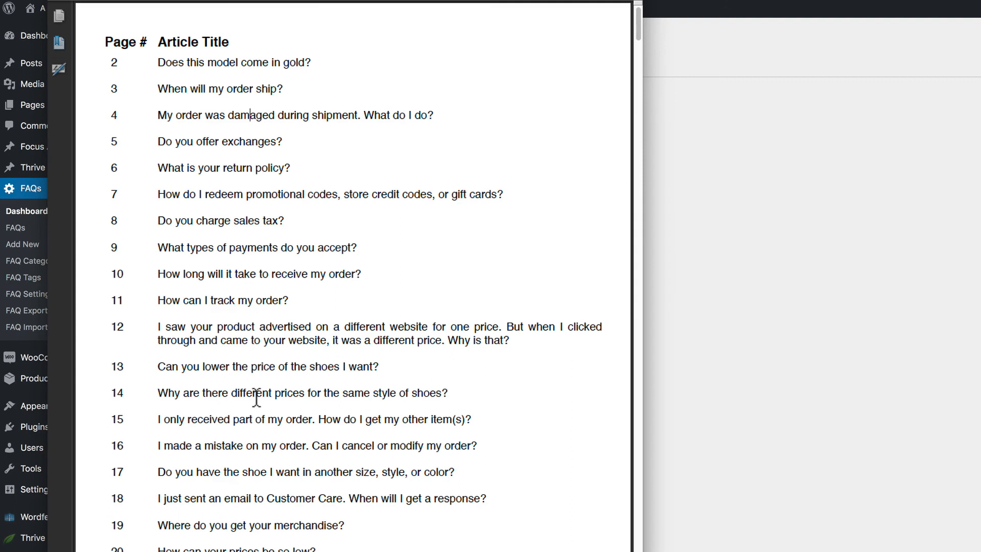
click(196, 1)
click(197, 1)
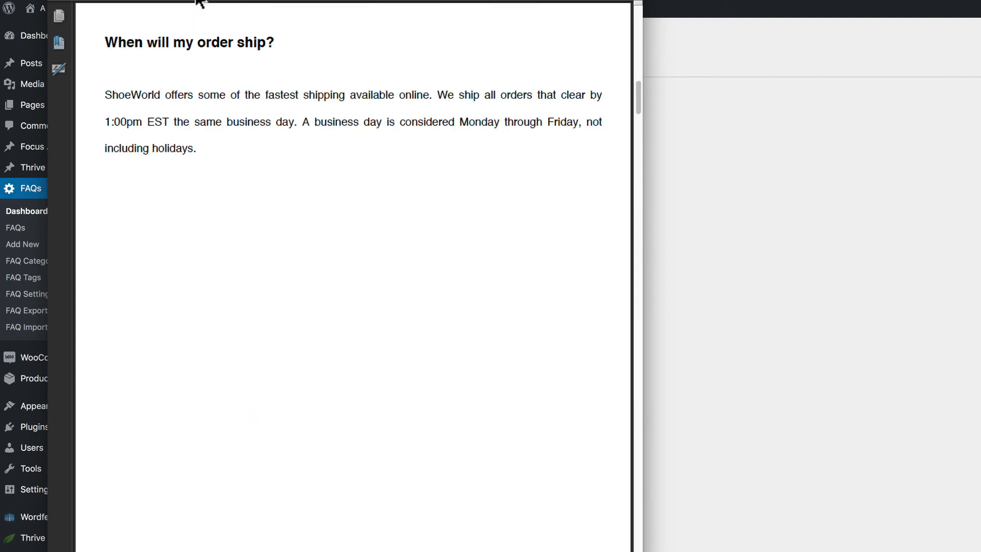
click(198, 1)
click(199, 1)
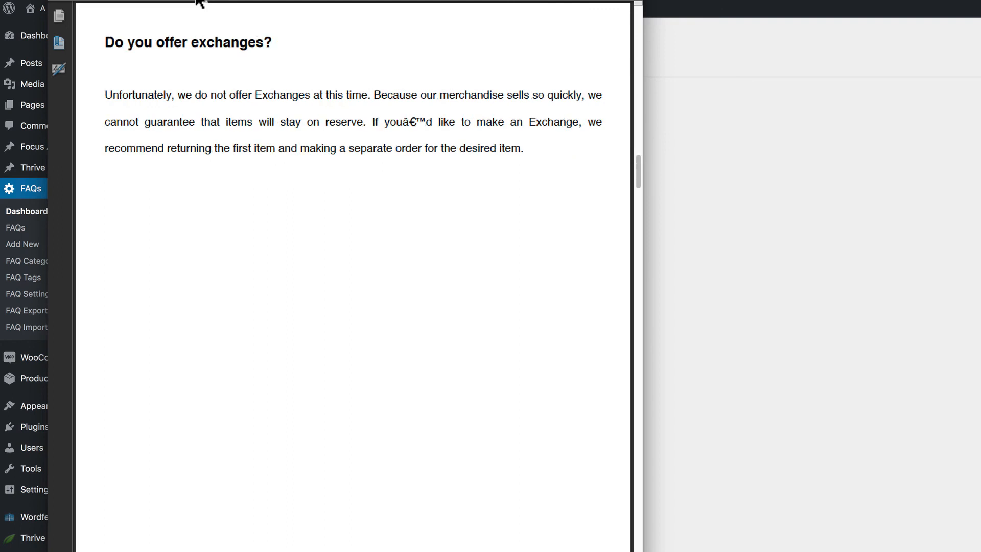
key(super+q)
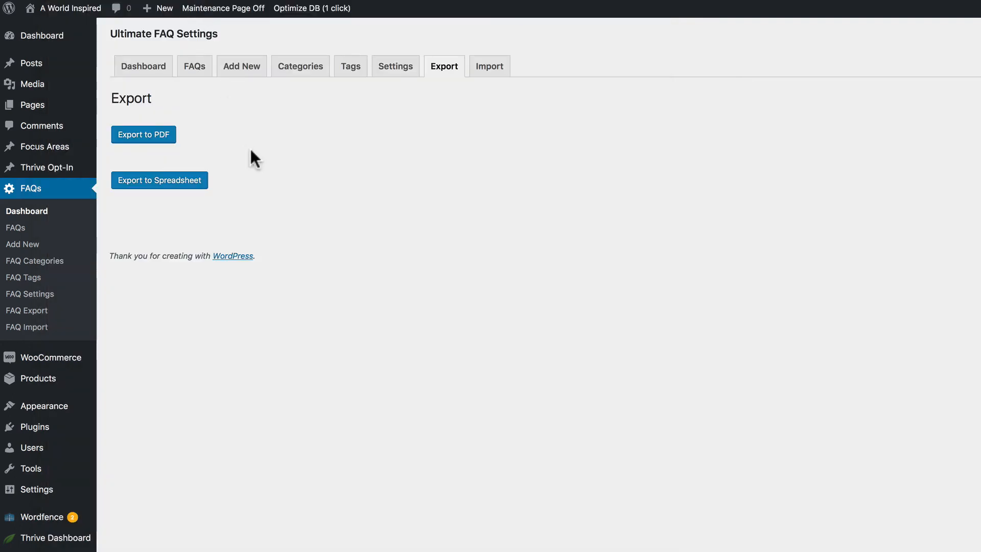
Export the FAQs to a spreadsheet, inspect FAQ_Export.xls in Excel, and return to the WordPress export page
click(179, 181)
key(super+Tab)
key(super+Tab)
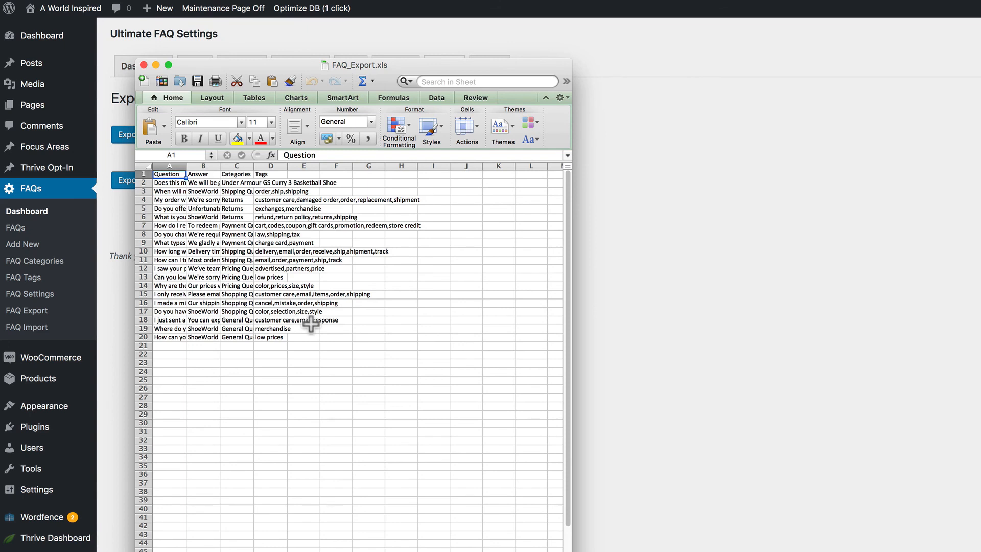
click(620, 263)
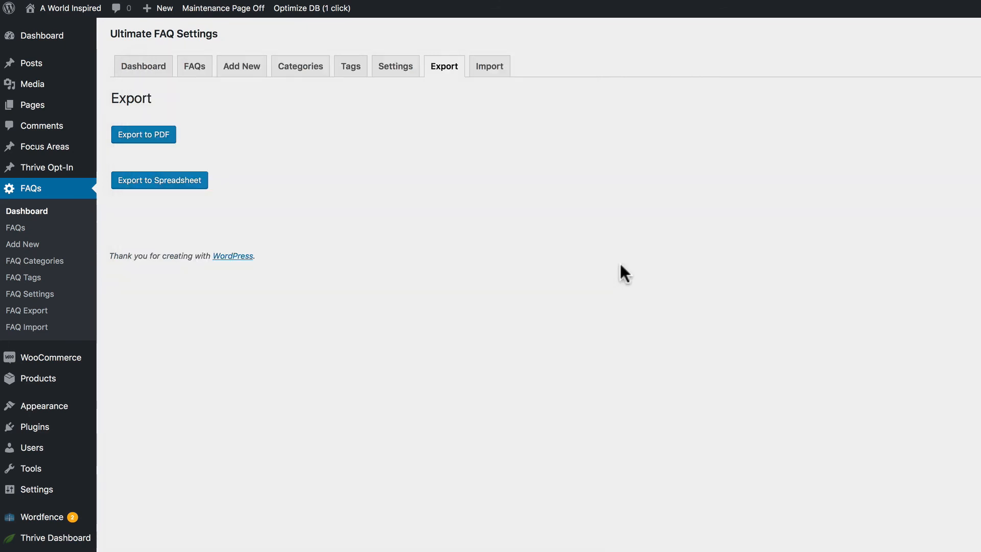
Open the FAQ Import page
click(35, 329)
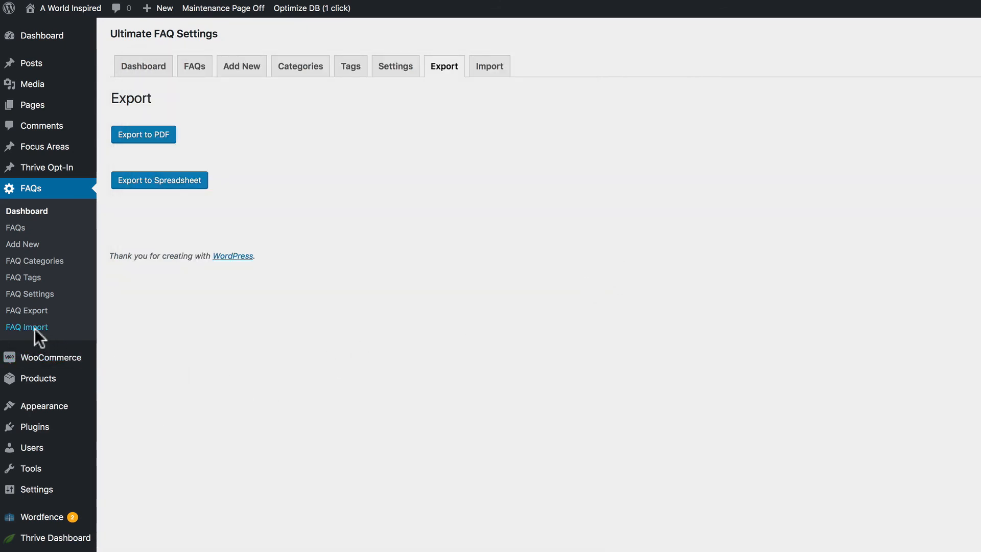